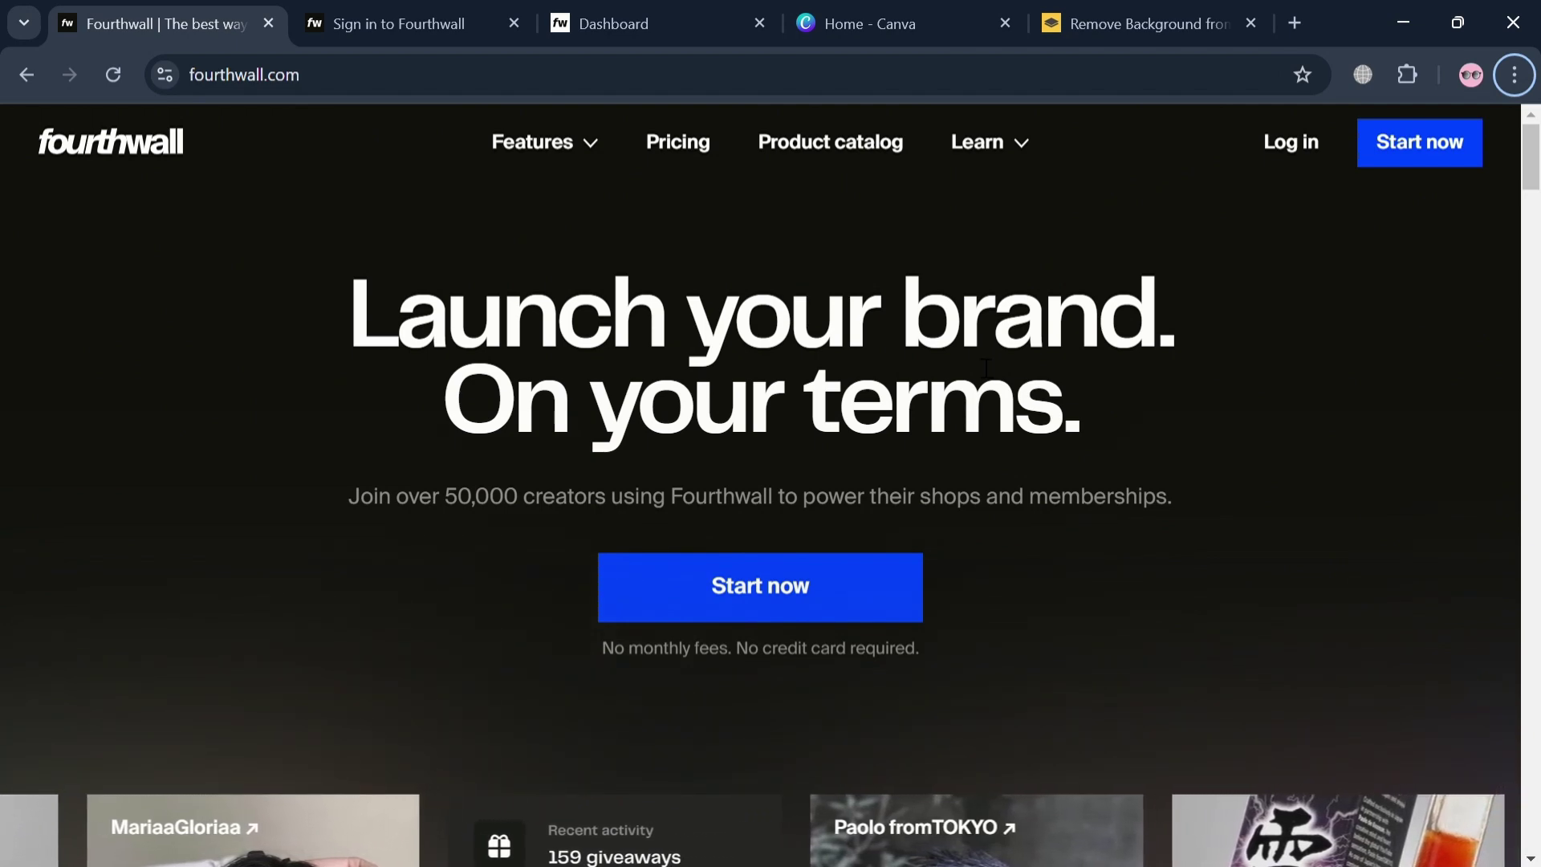
Scroll through the current Fourthwall page before signing in.
scroll(963, 453, "down", 10)
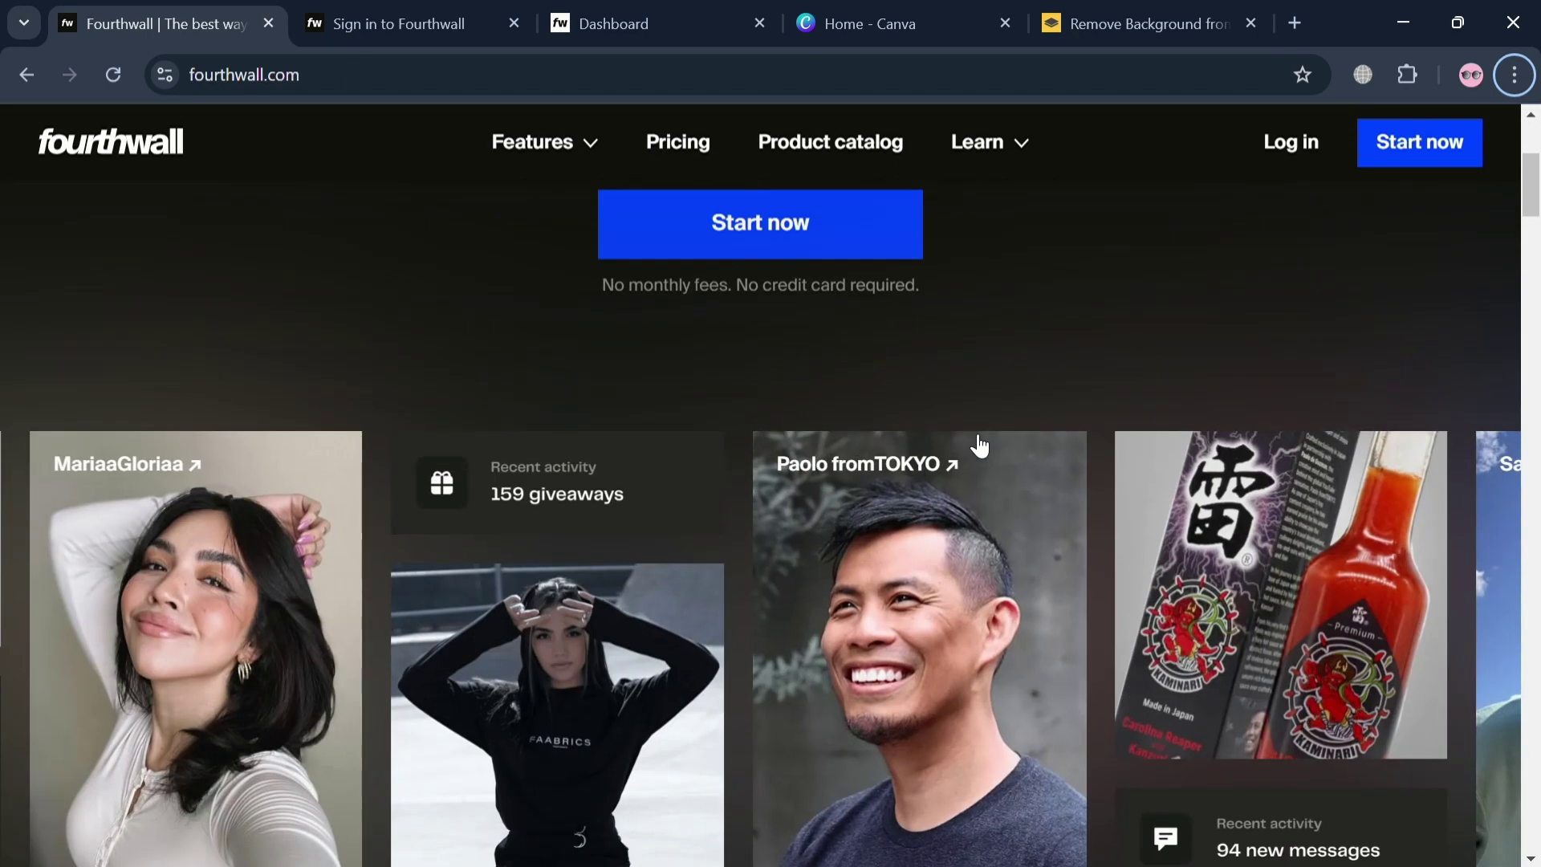
scroll(963, 456, "down", 10)
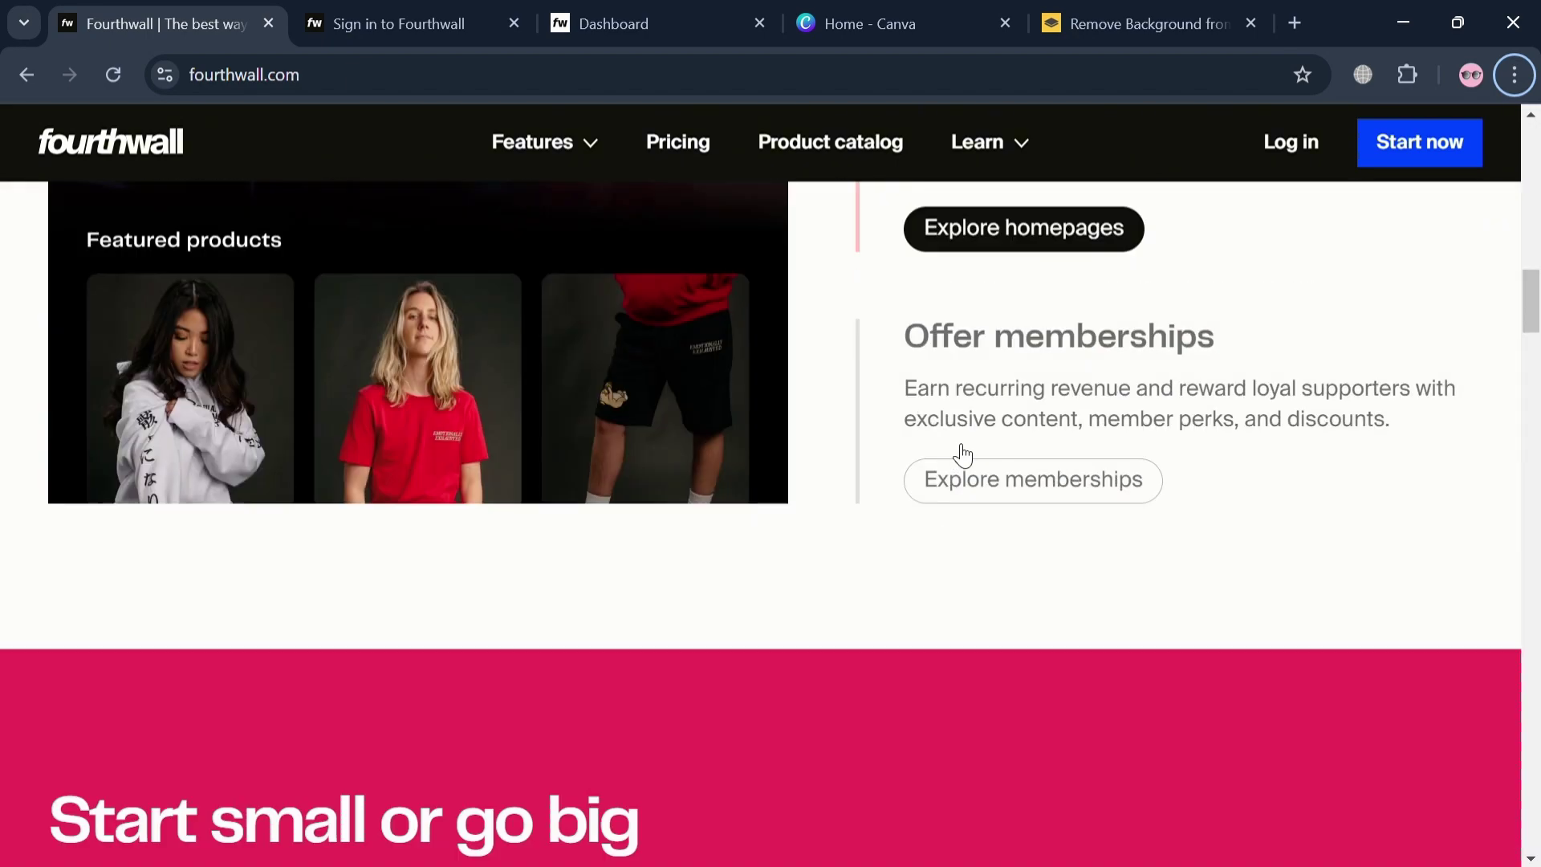
scroll(963, 456, "up", 7)
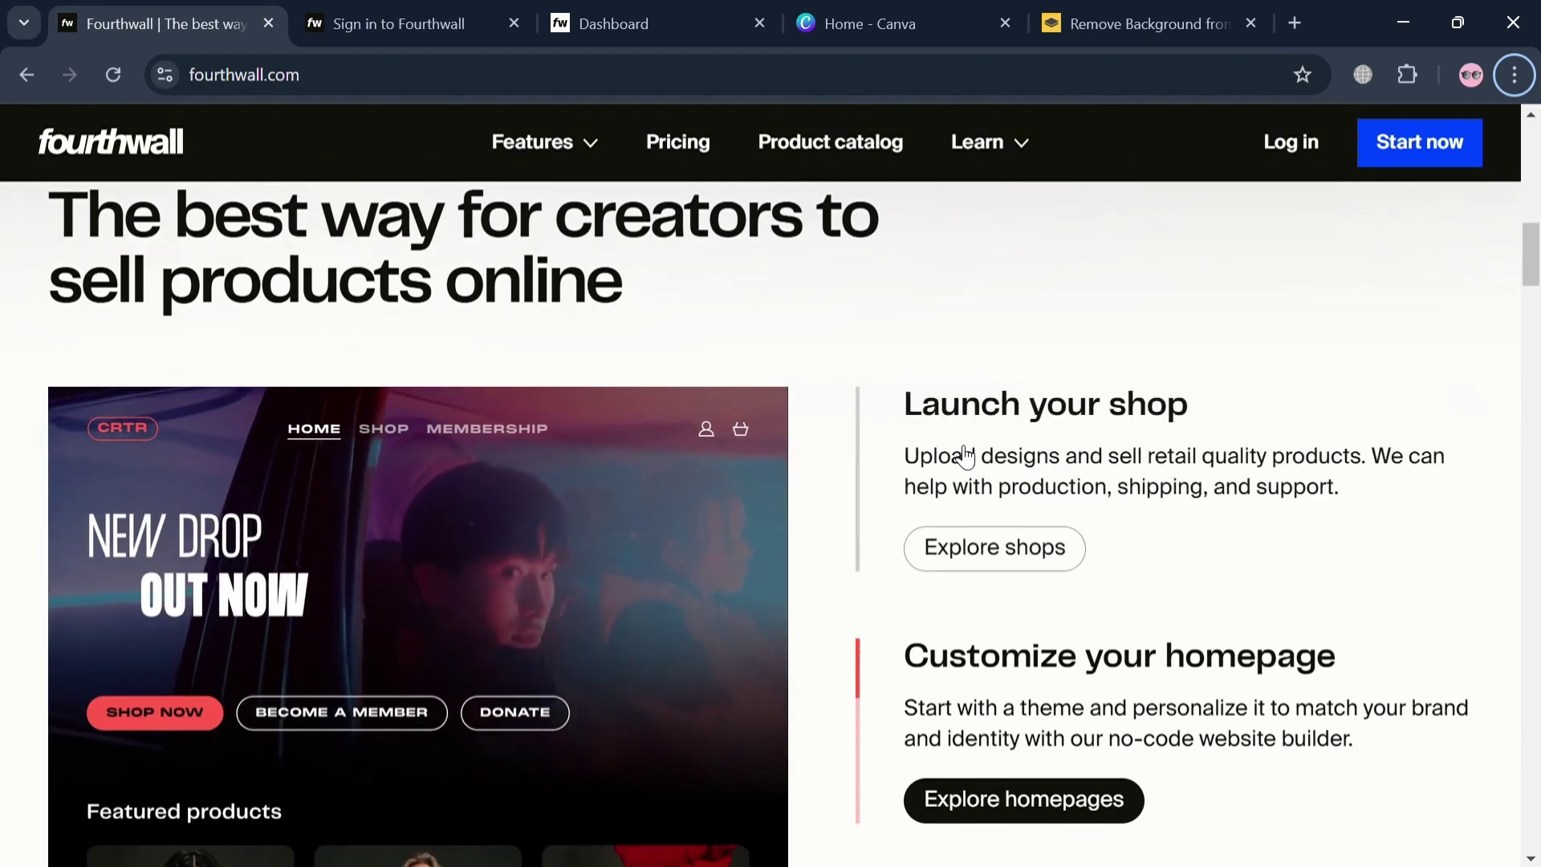
scroll(963, 454, "down", 8)
scroll(961, 454, "down", 10)
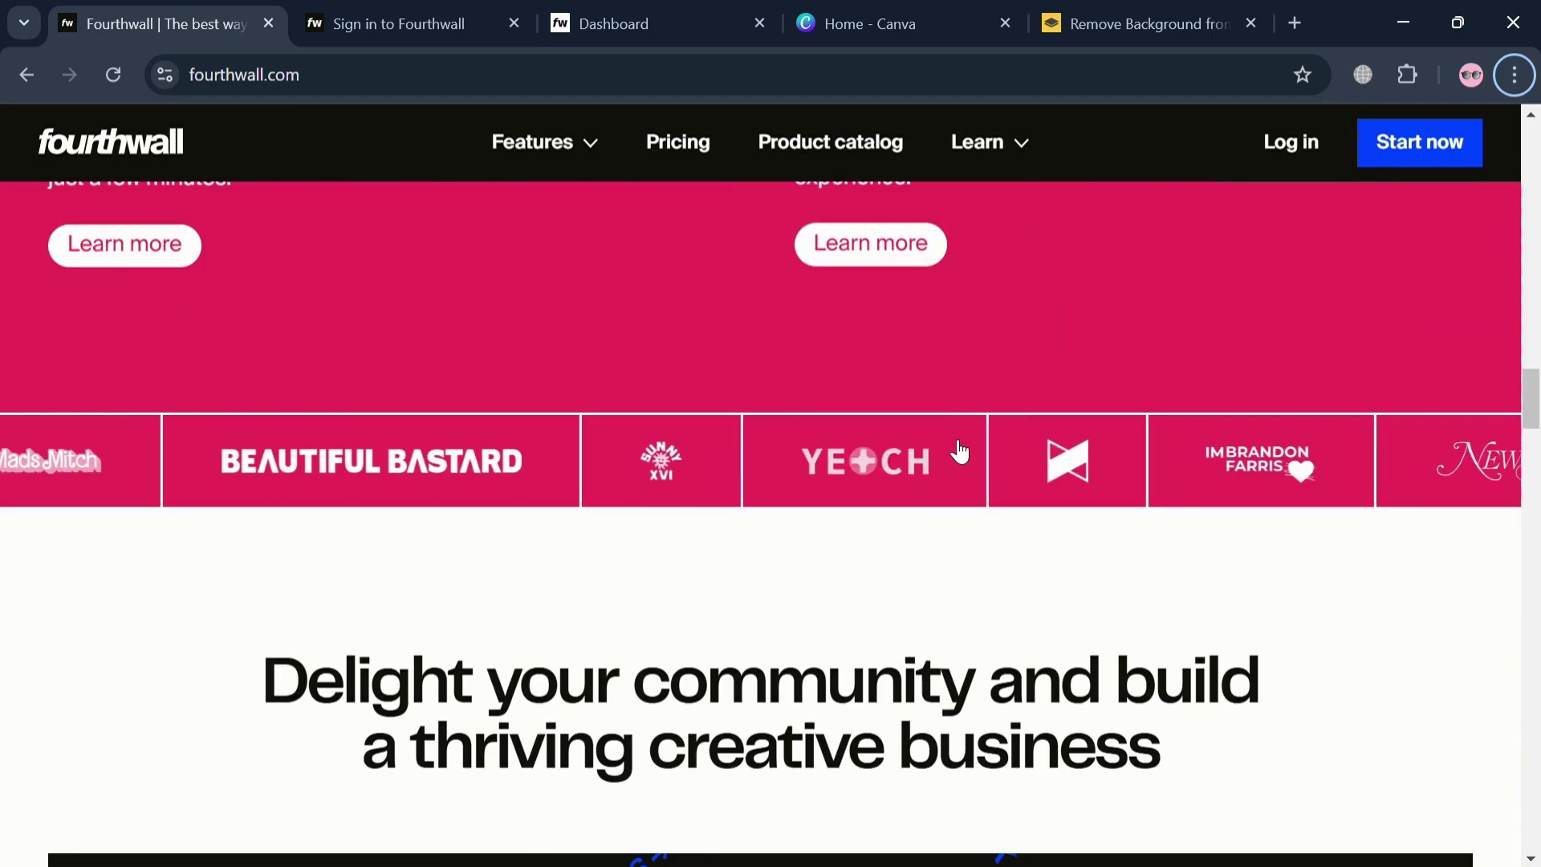
scroll(960, 452, "down", 10)
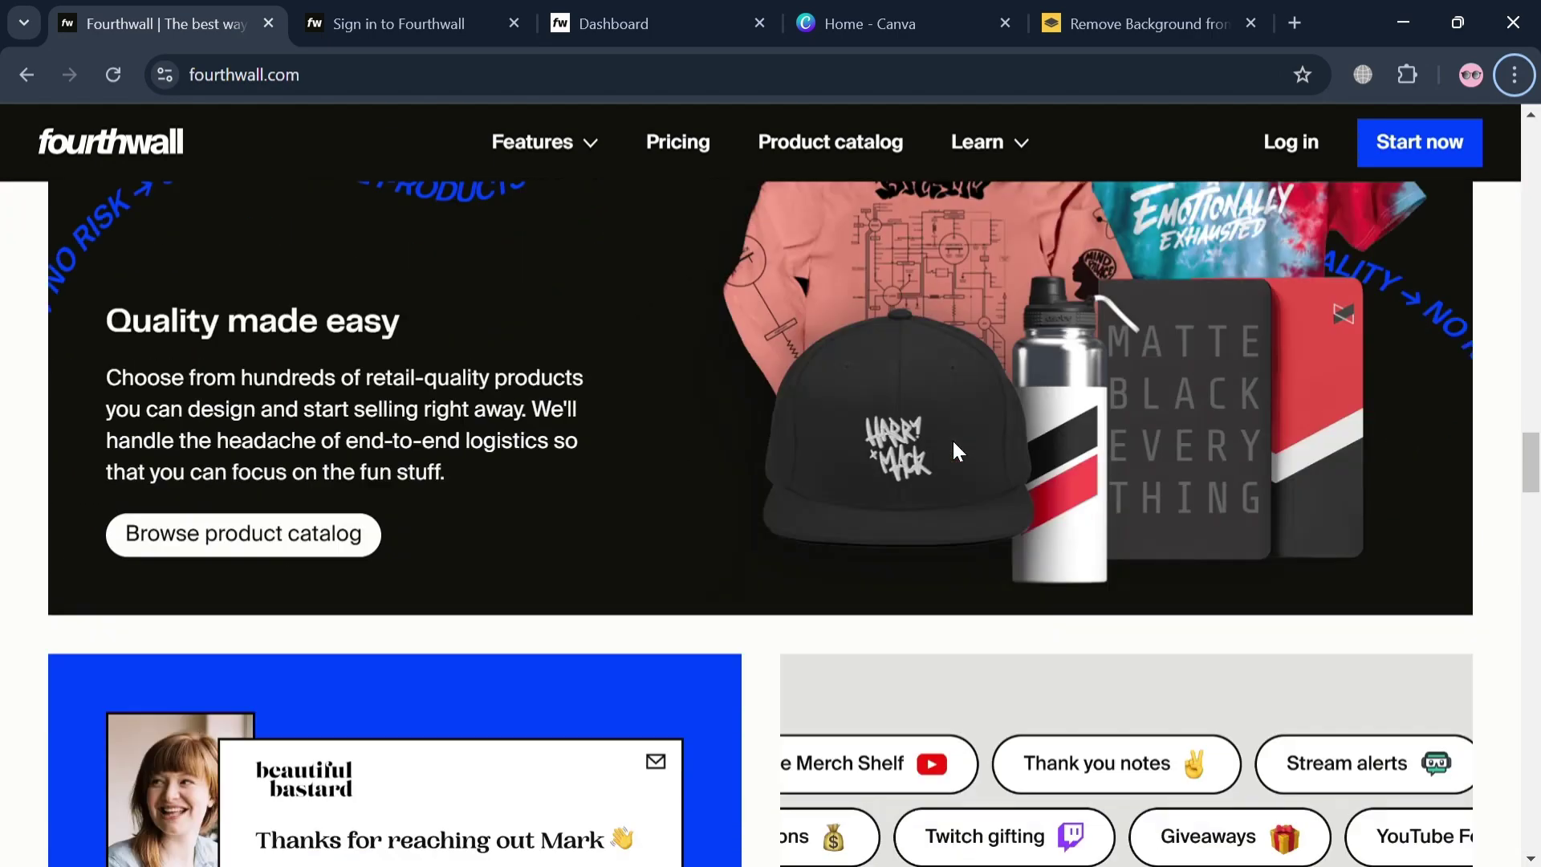
scroll(955, 449, "down", 15)
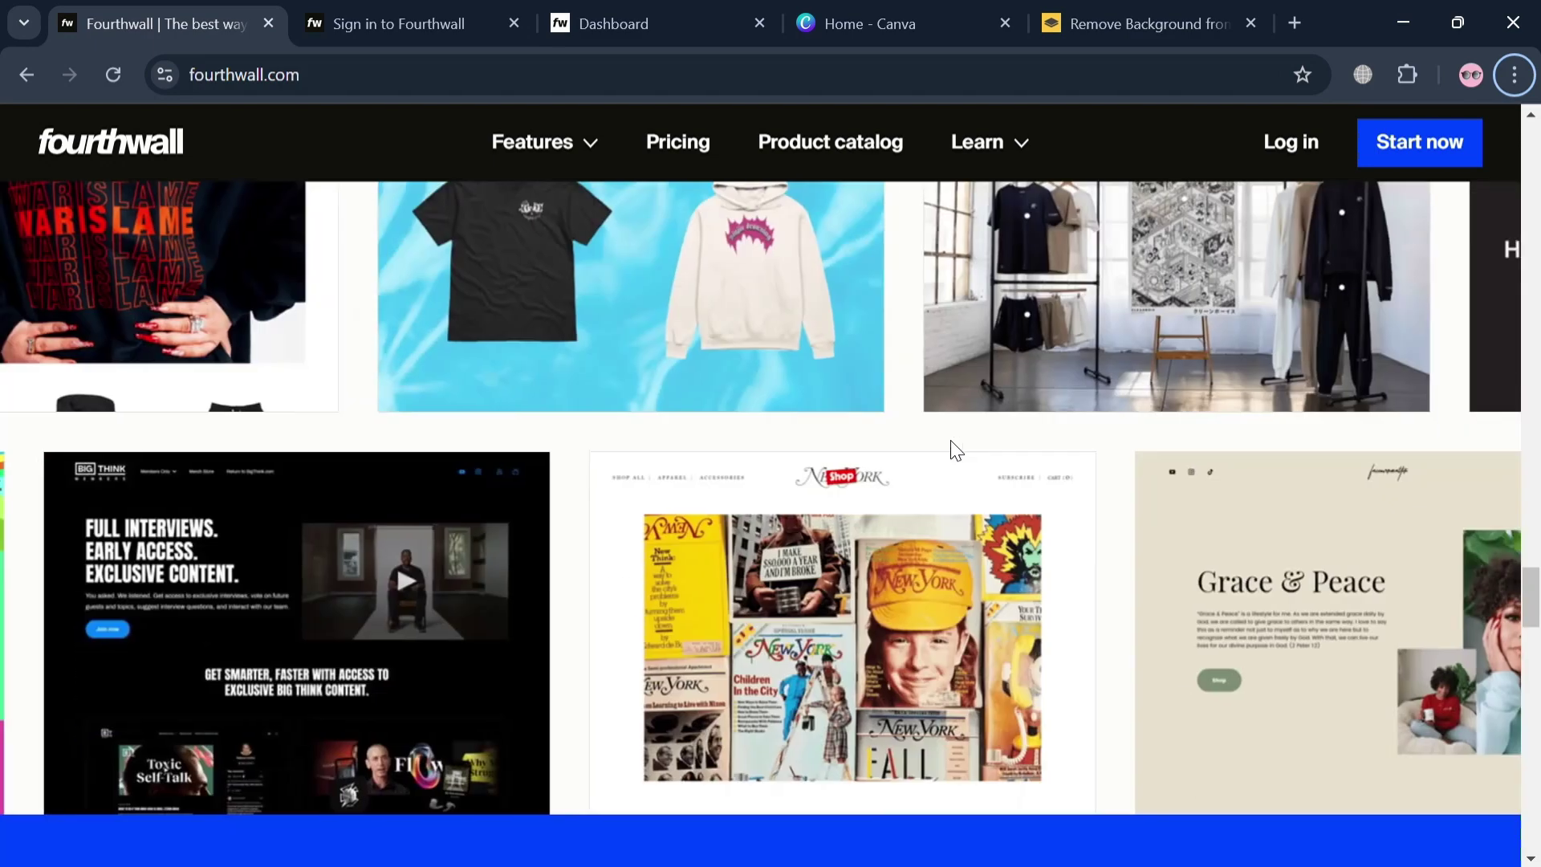
scroll(959, 452, "down", 15)
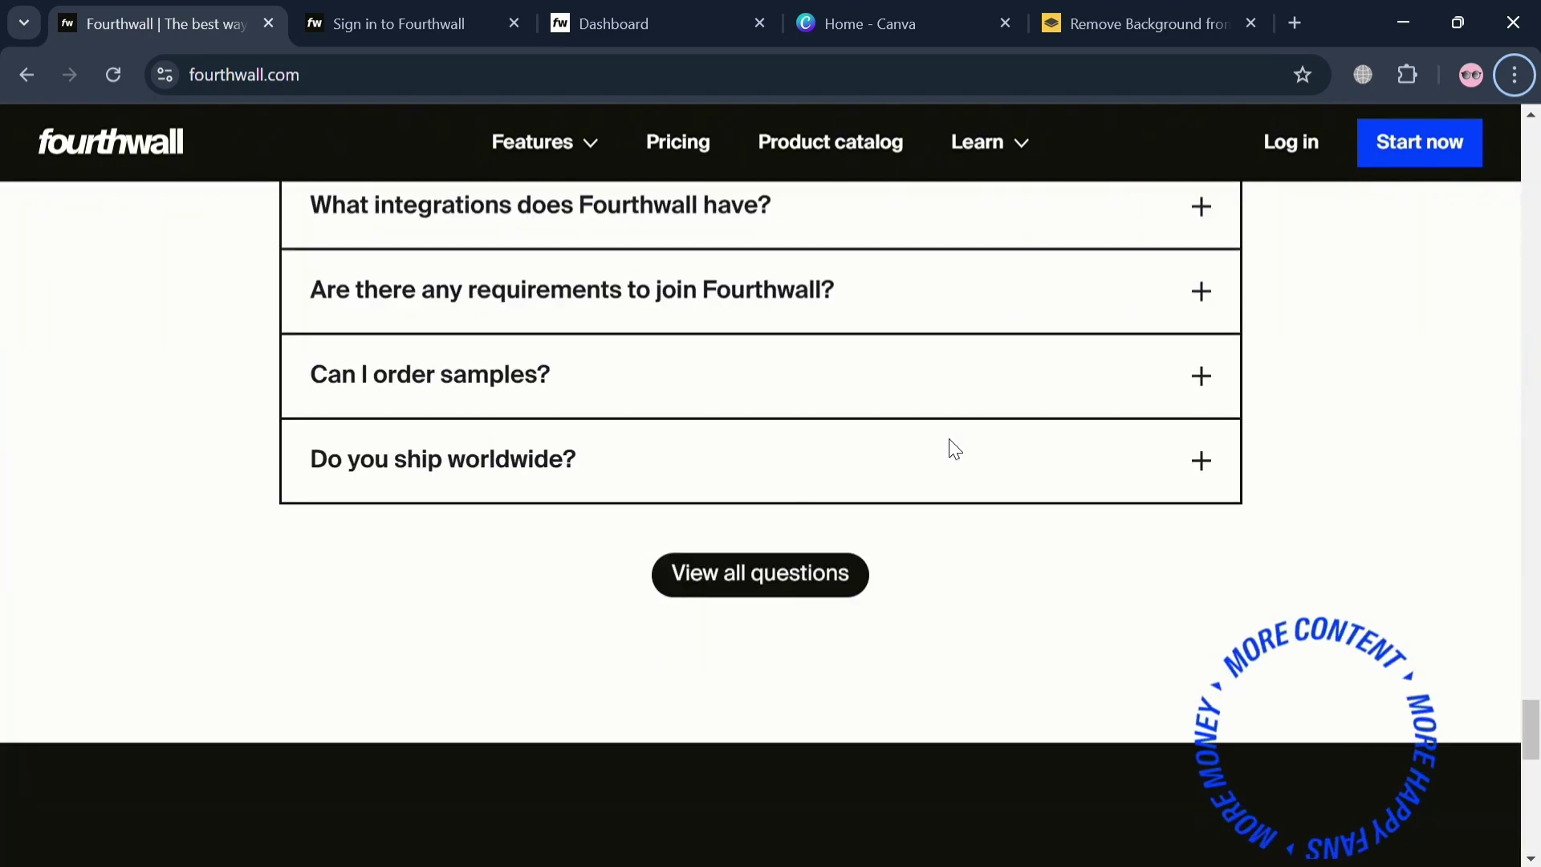
scroll(959, 452, "down", 6)
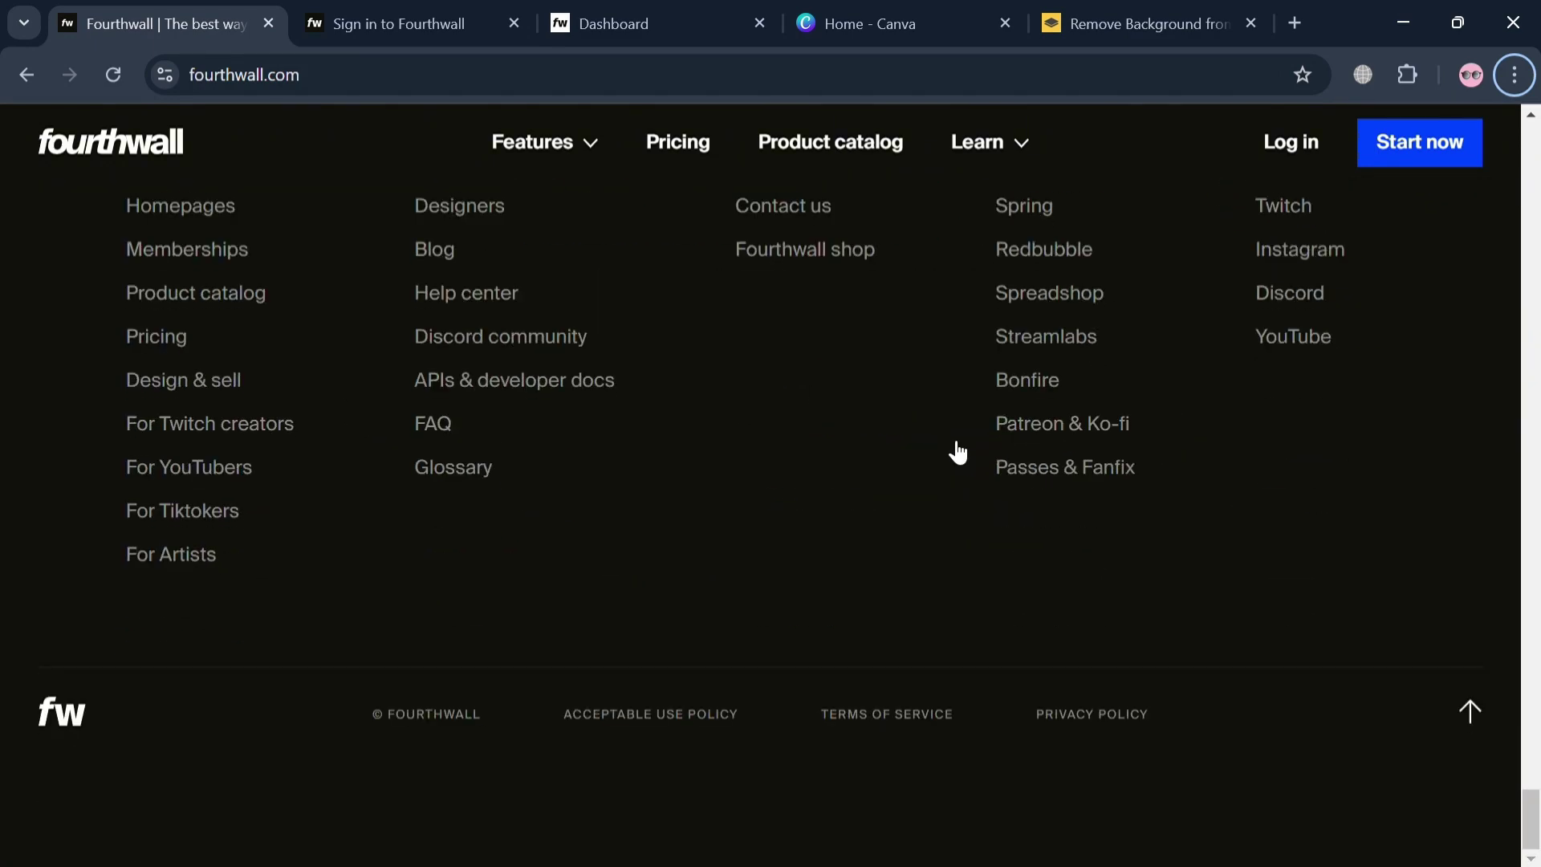
scroll(957, 452, "up", 20)
scroll(958, 452, "up", 20)
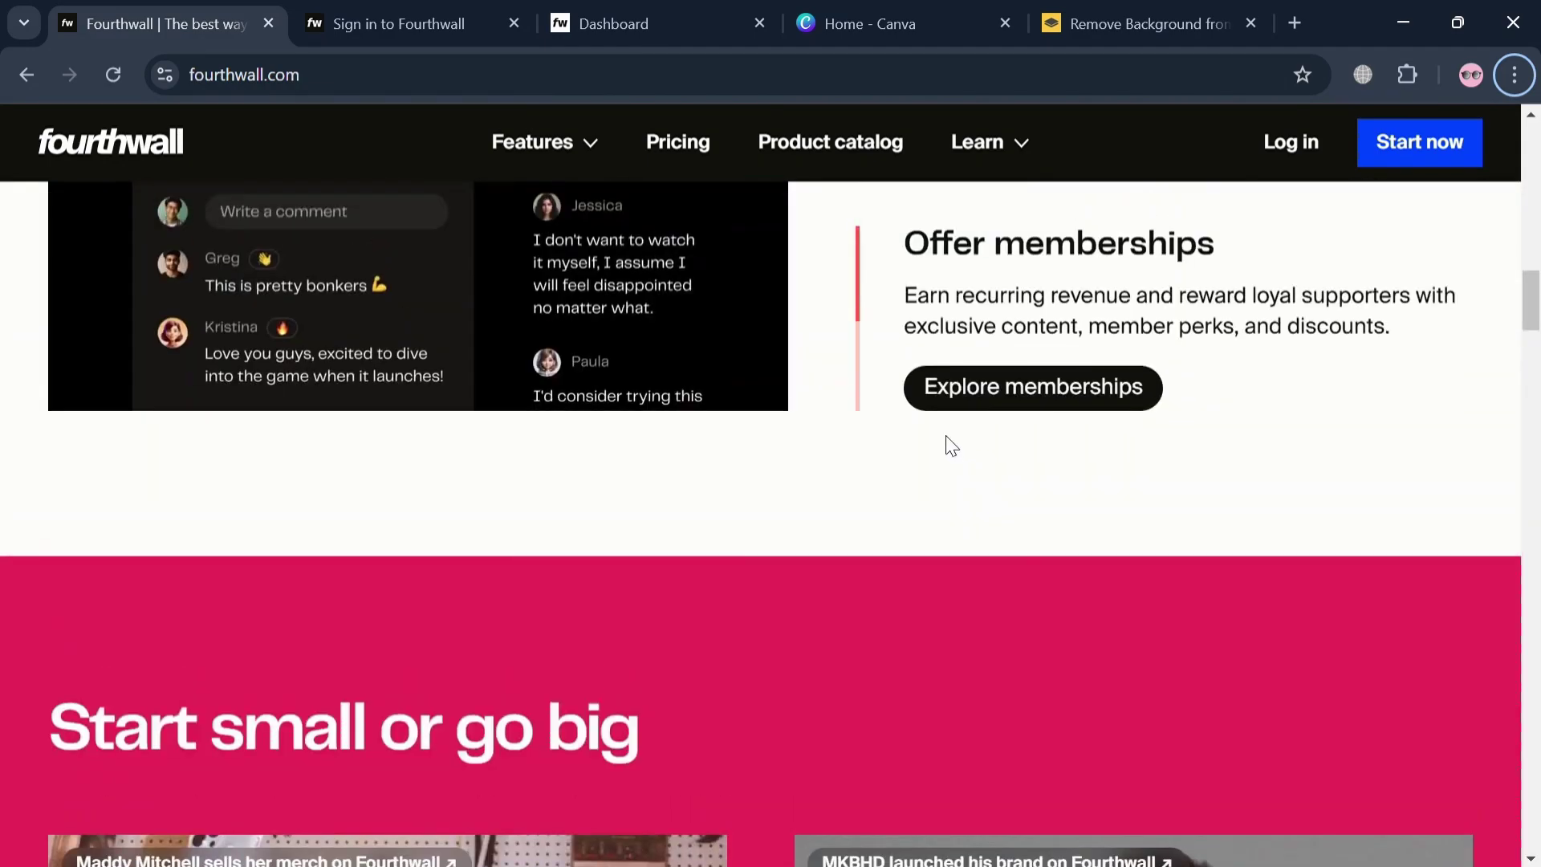
scroll(953, 447, "up", 15)
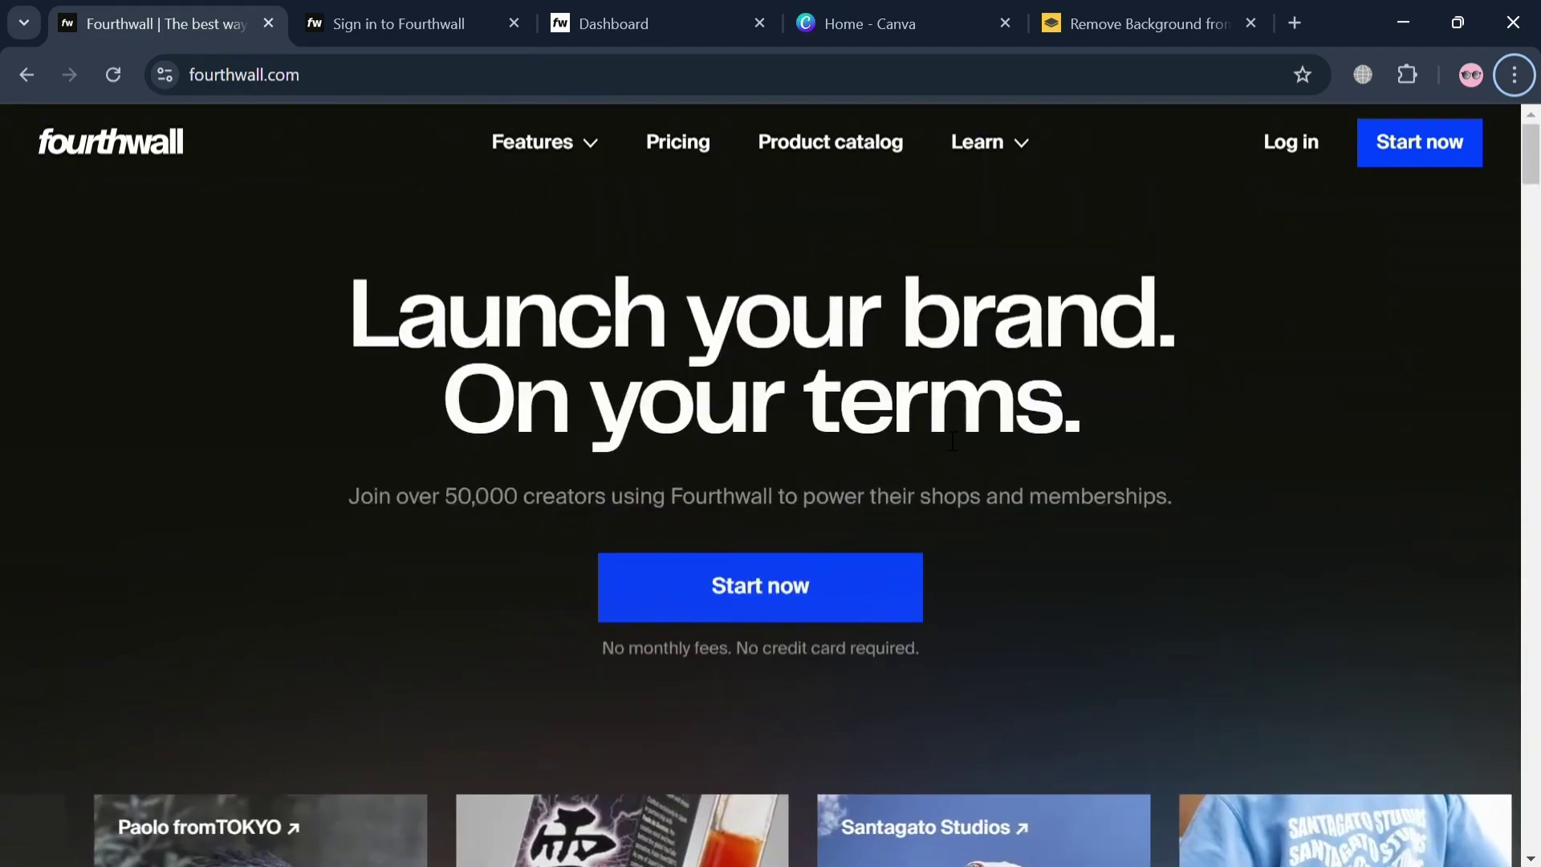
mouse_move(573, 126)
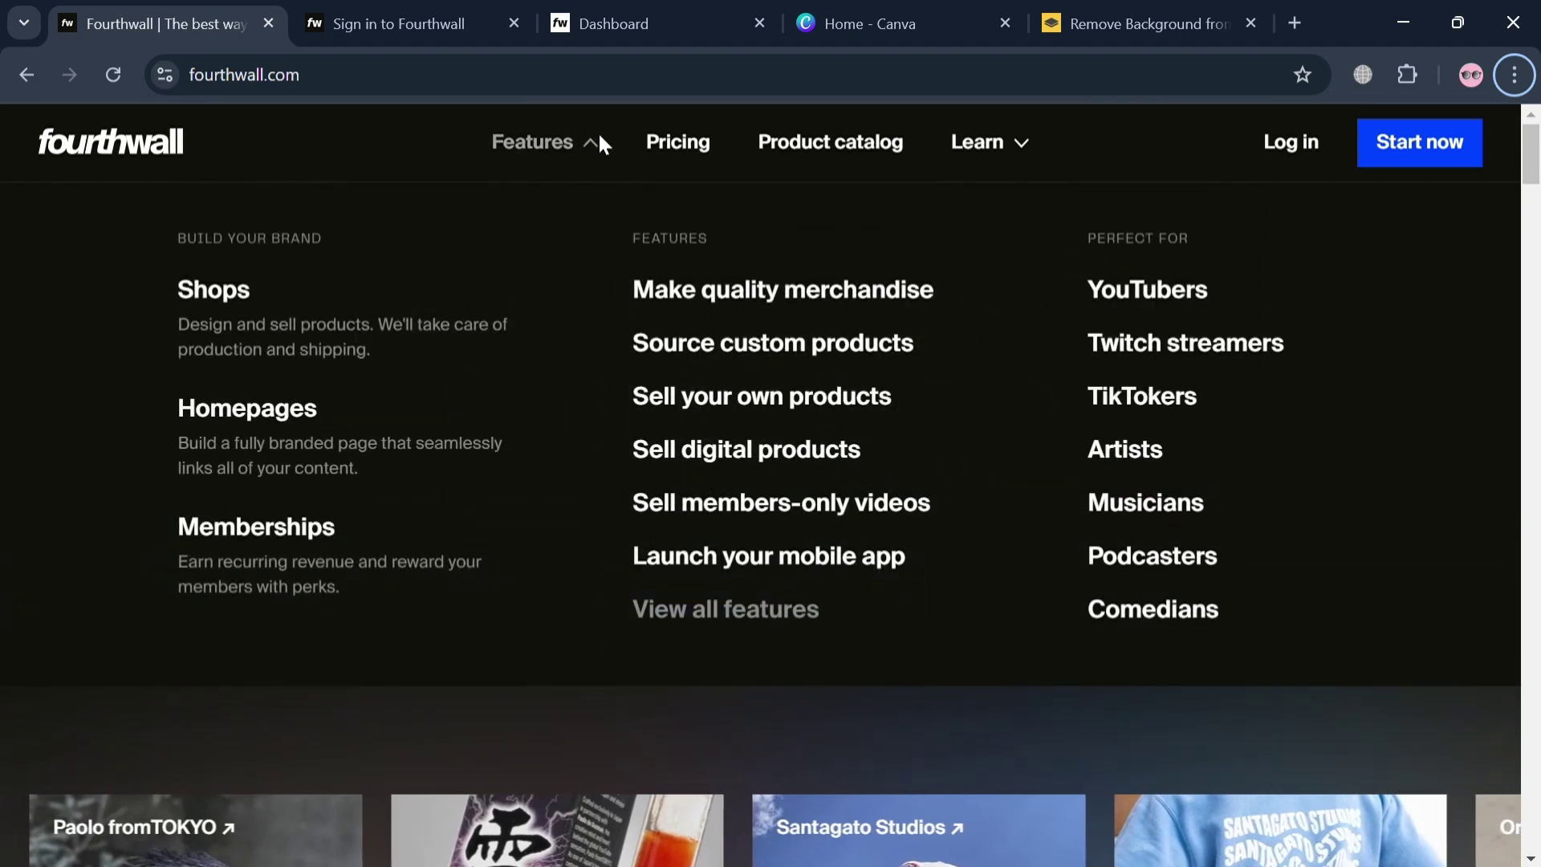
mouse_move(1025, 146)
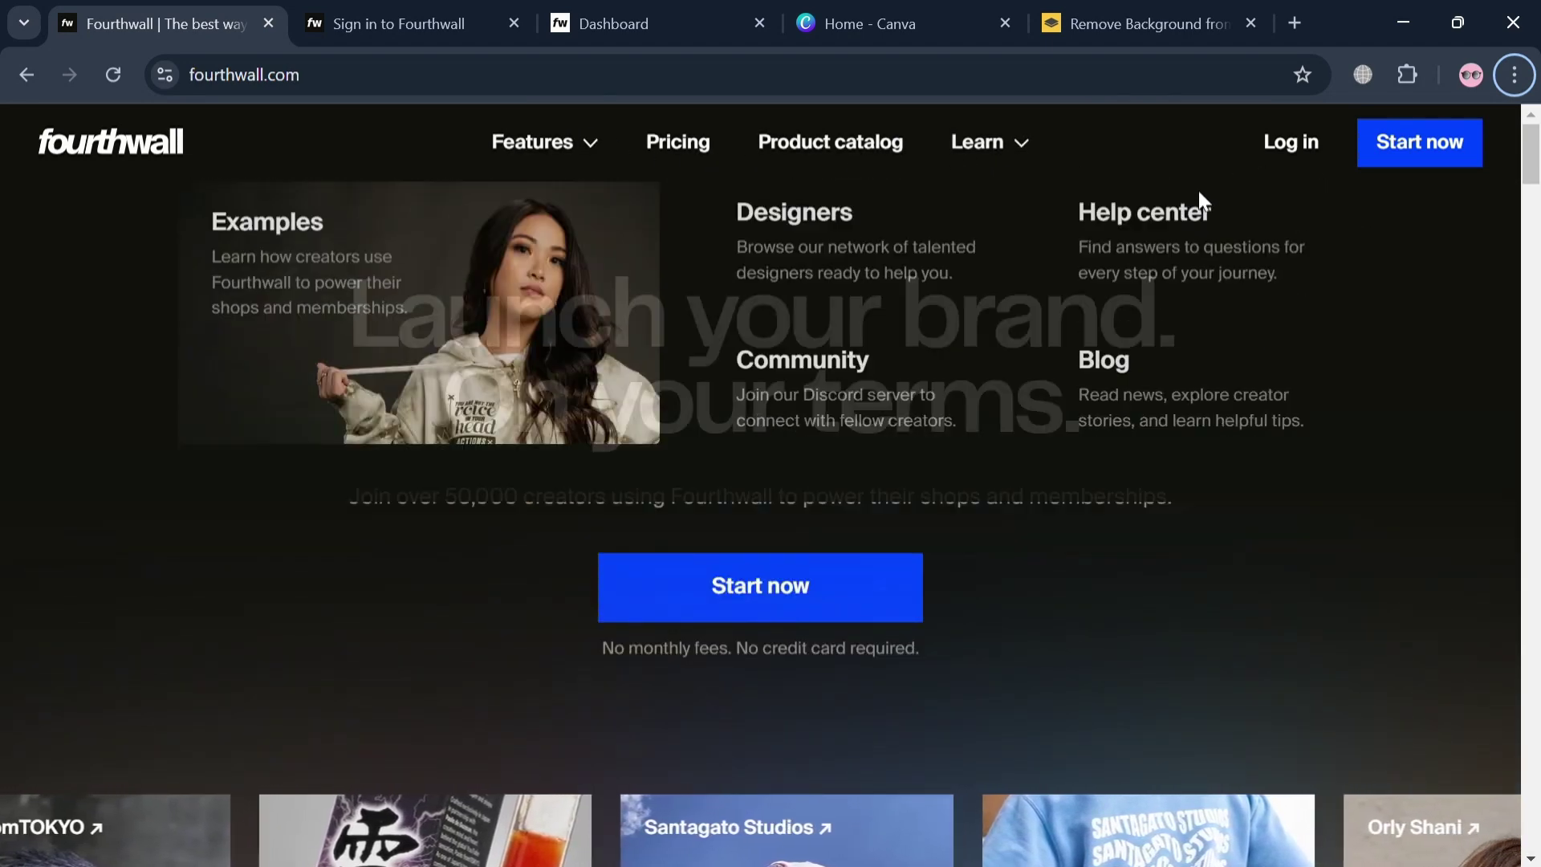
scroll(642, 706, "down", 2)
scroll(642, 706, "down", 5)
scroll(643, 706, "down", 4)
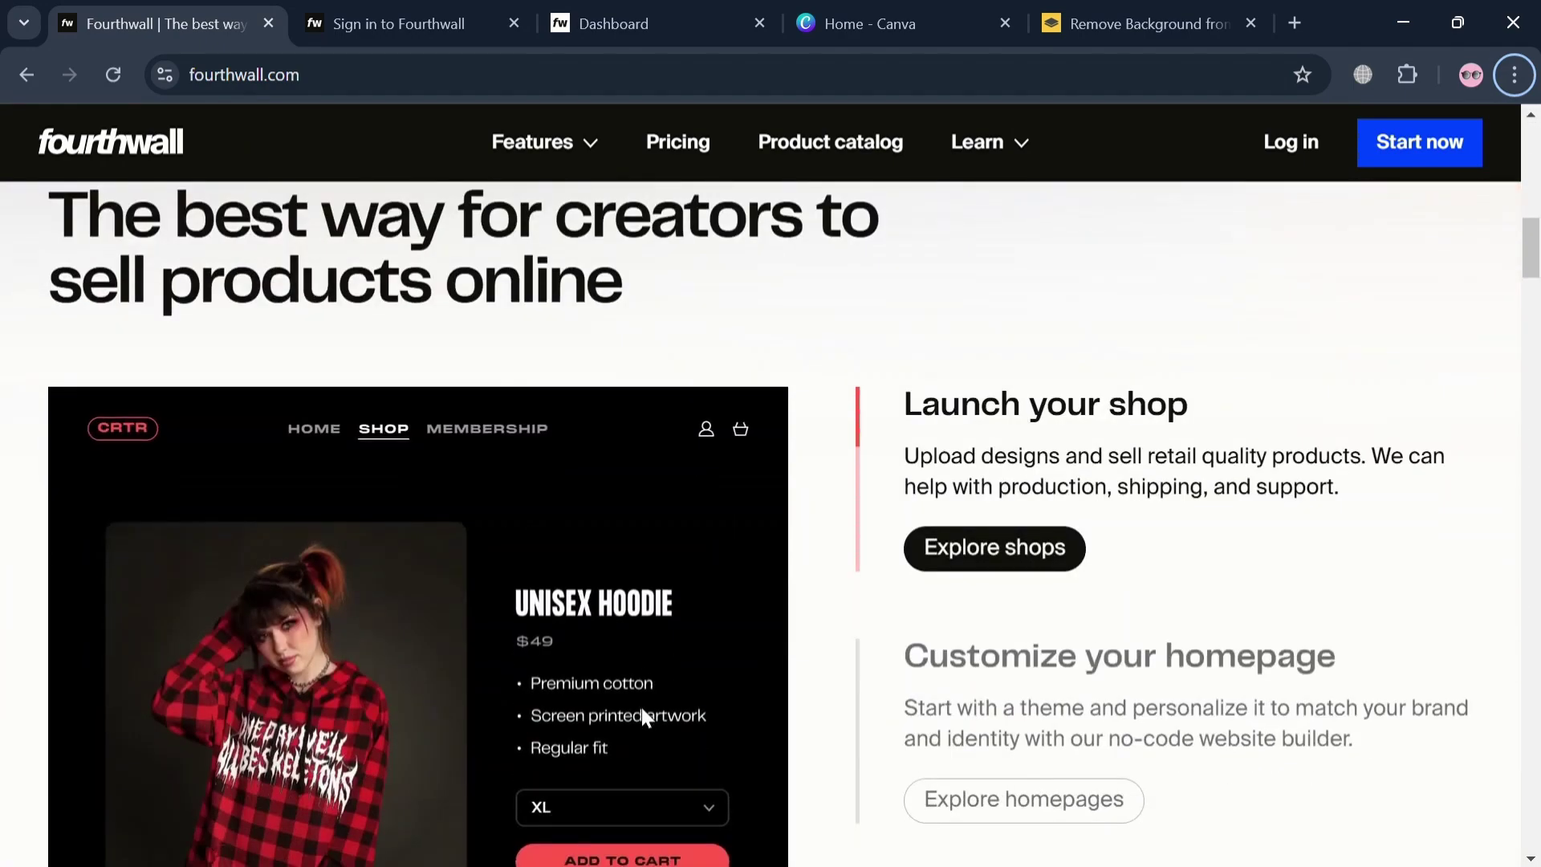
scroll(815, 647, "up", 9)
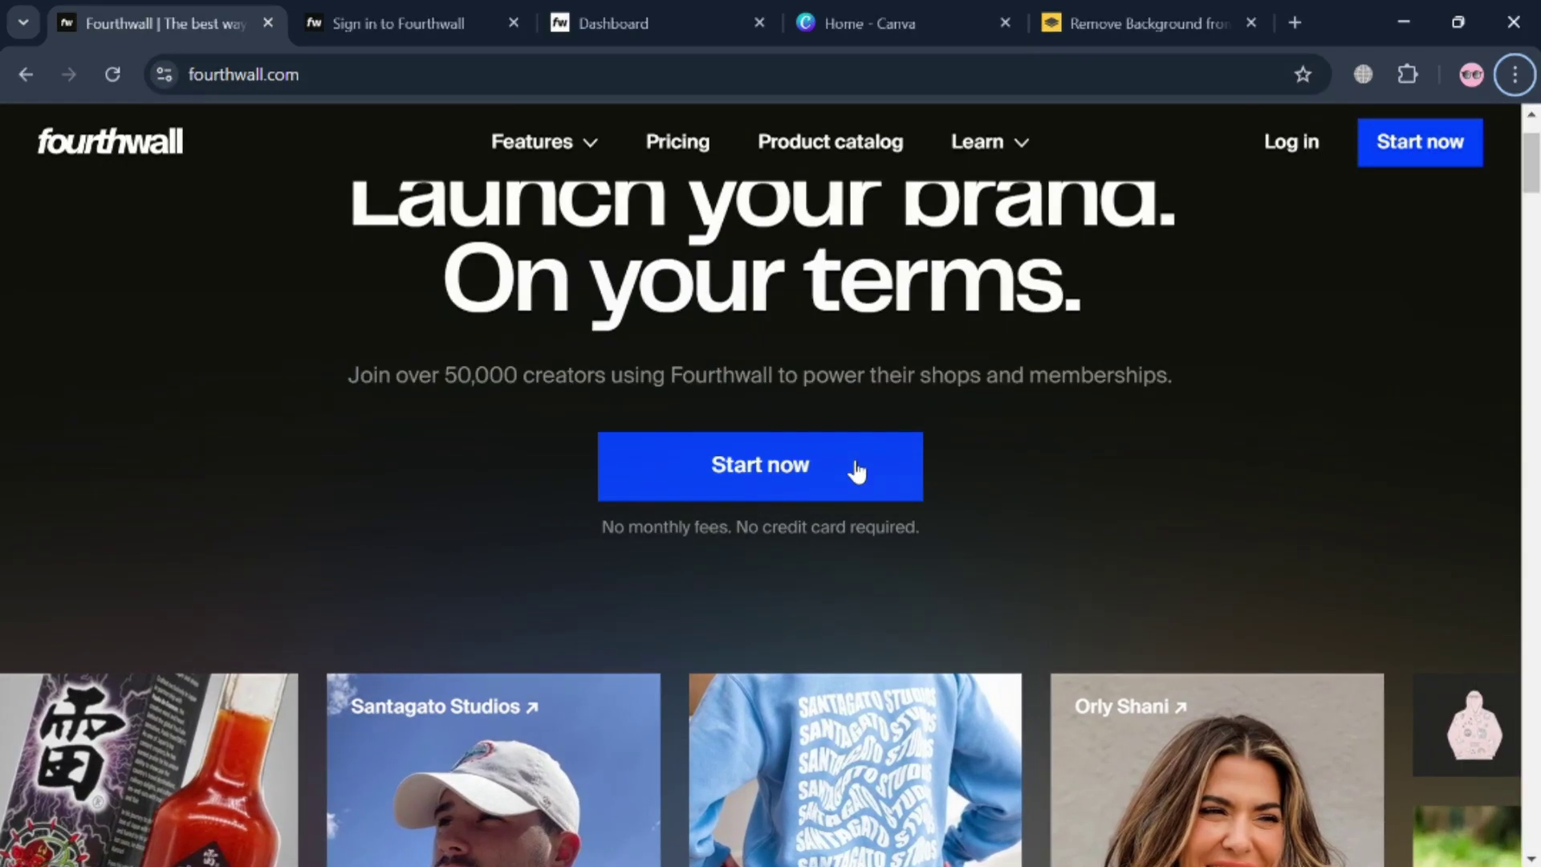
Sign in and view the Markt shop dashboard showing $0 estimated profit and 0 orders.
left_click(438, 13)
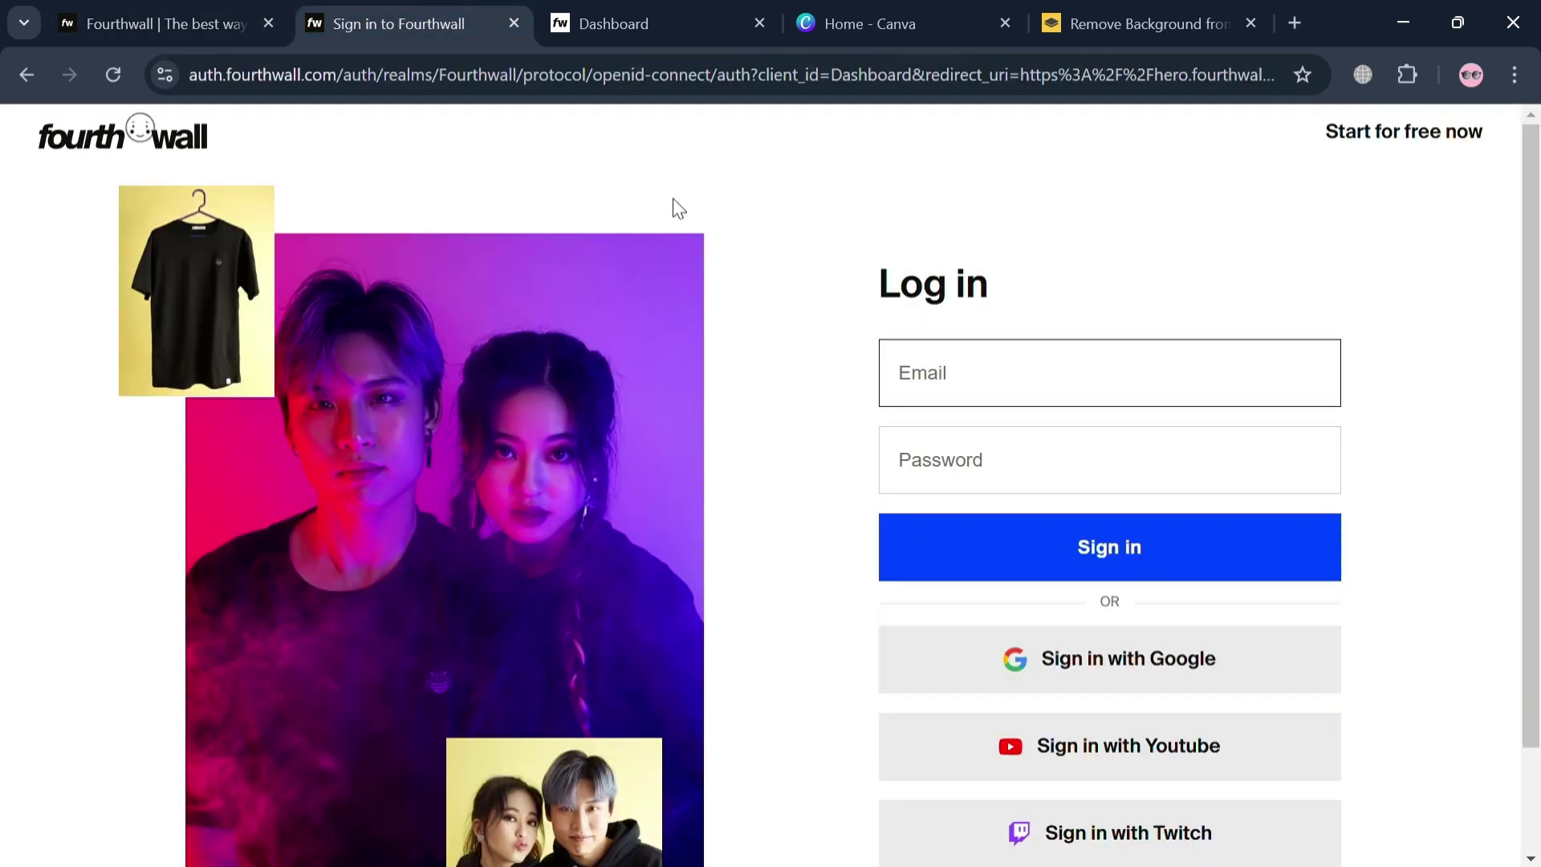
scroll(981, 623, "down", 2)
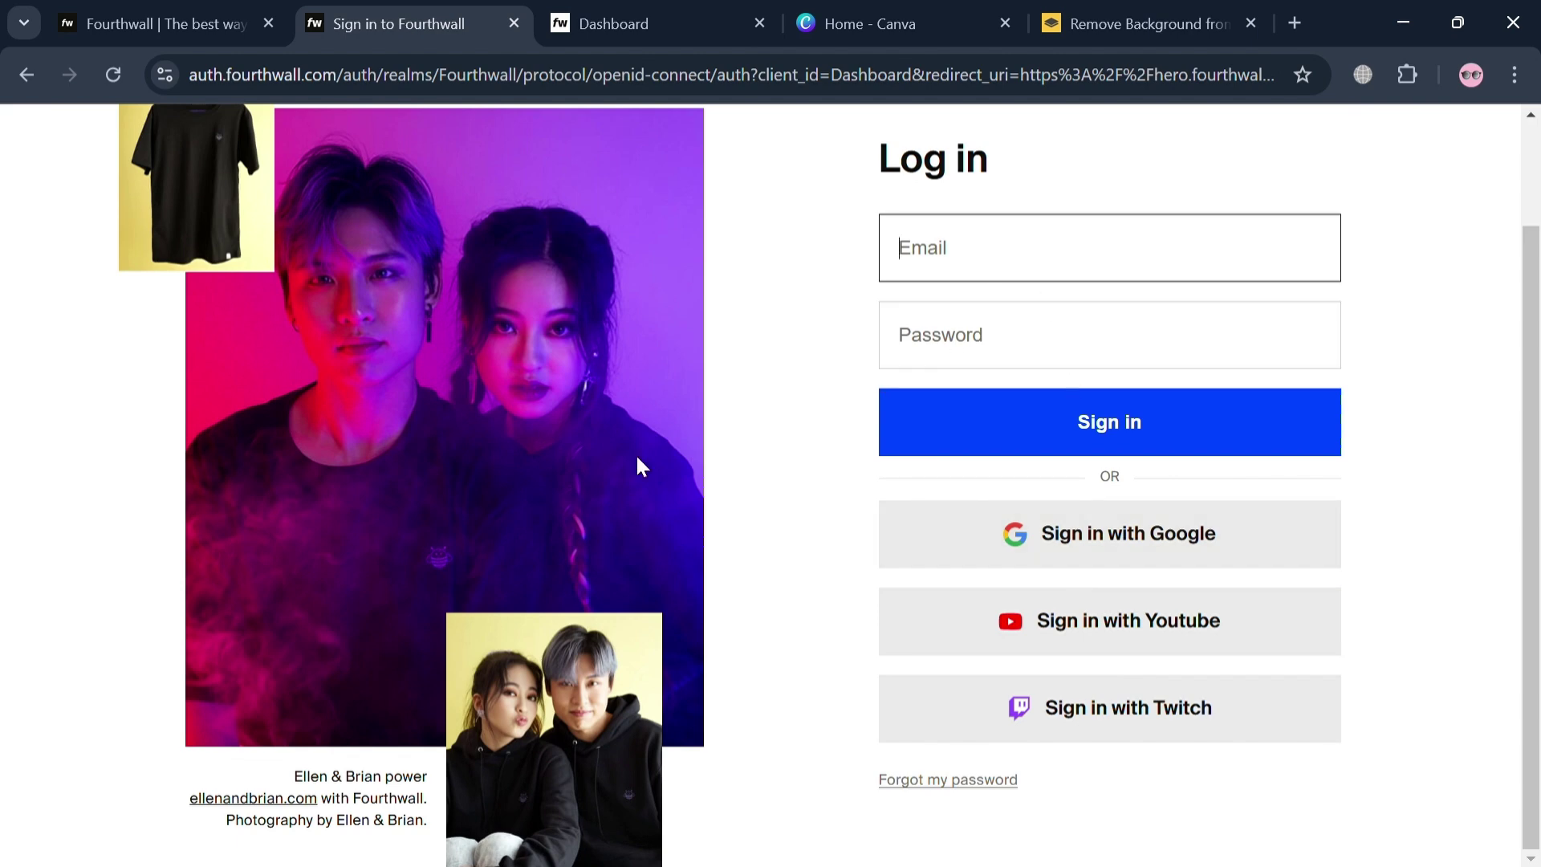
scroll(636, 454, "up", 2)
left_click(638, 11)
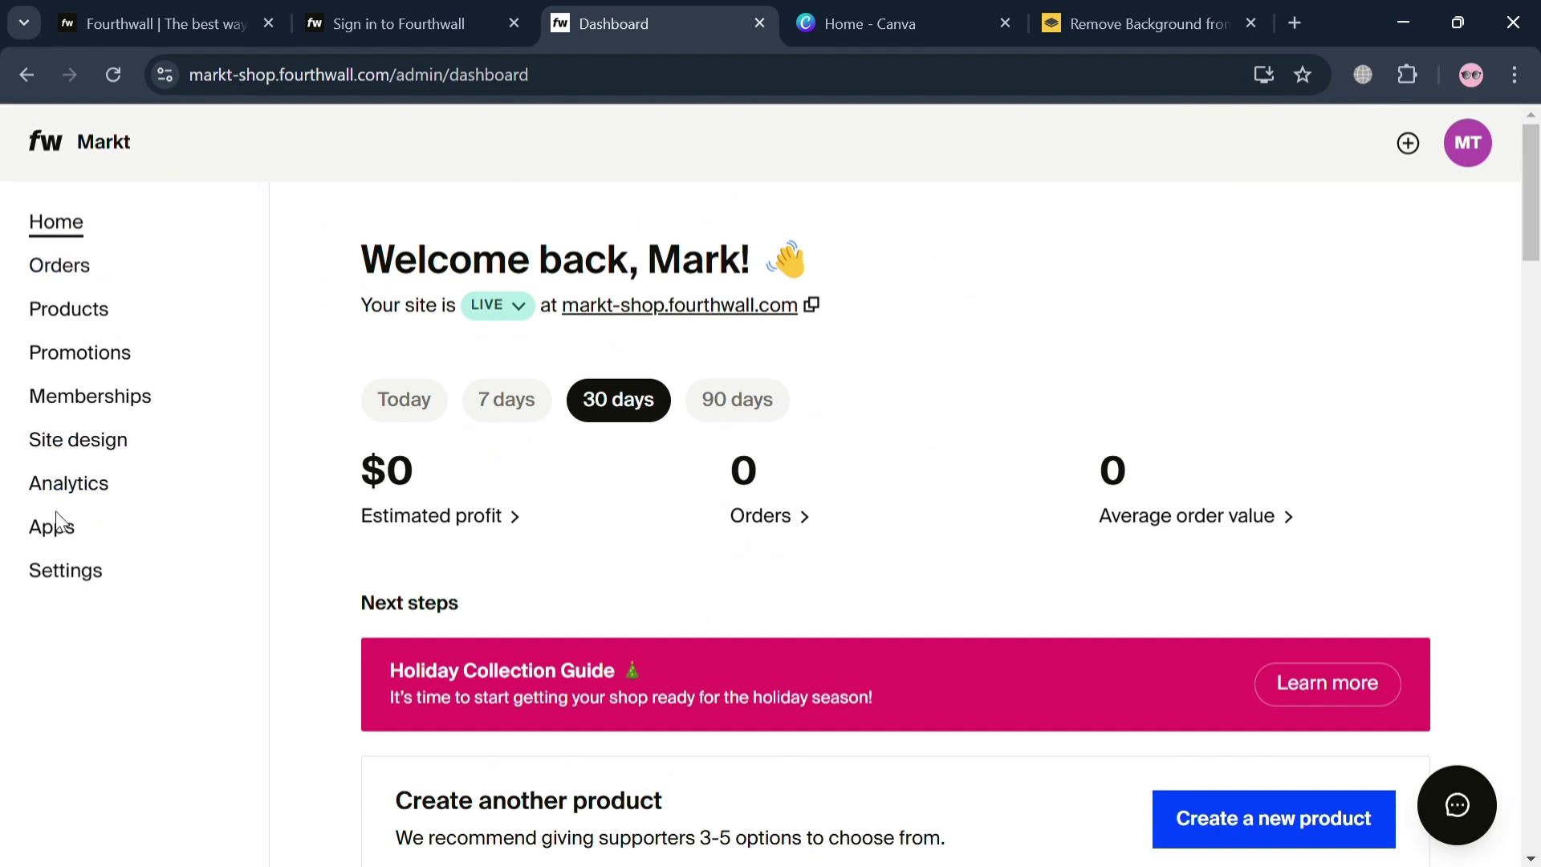
scroll(455, 541, "down", 6)
scroll(697, 391, "down", 6)
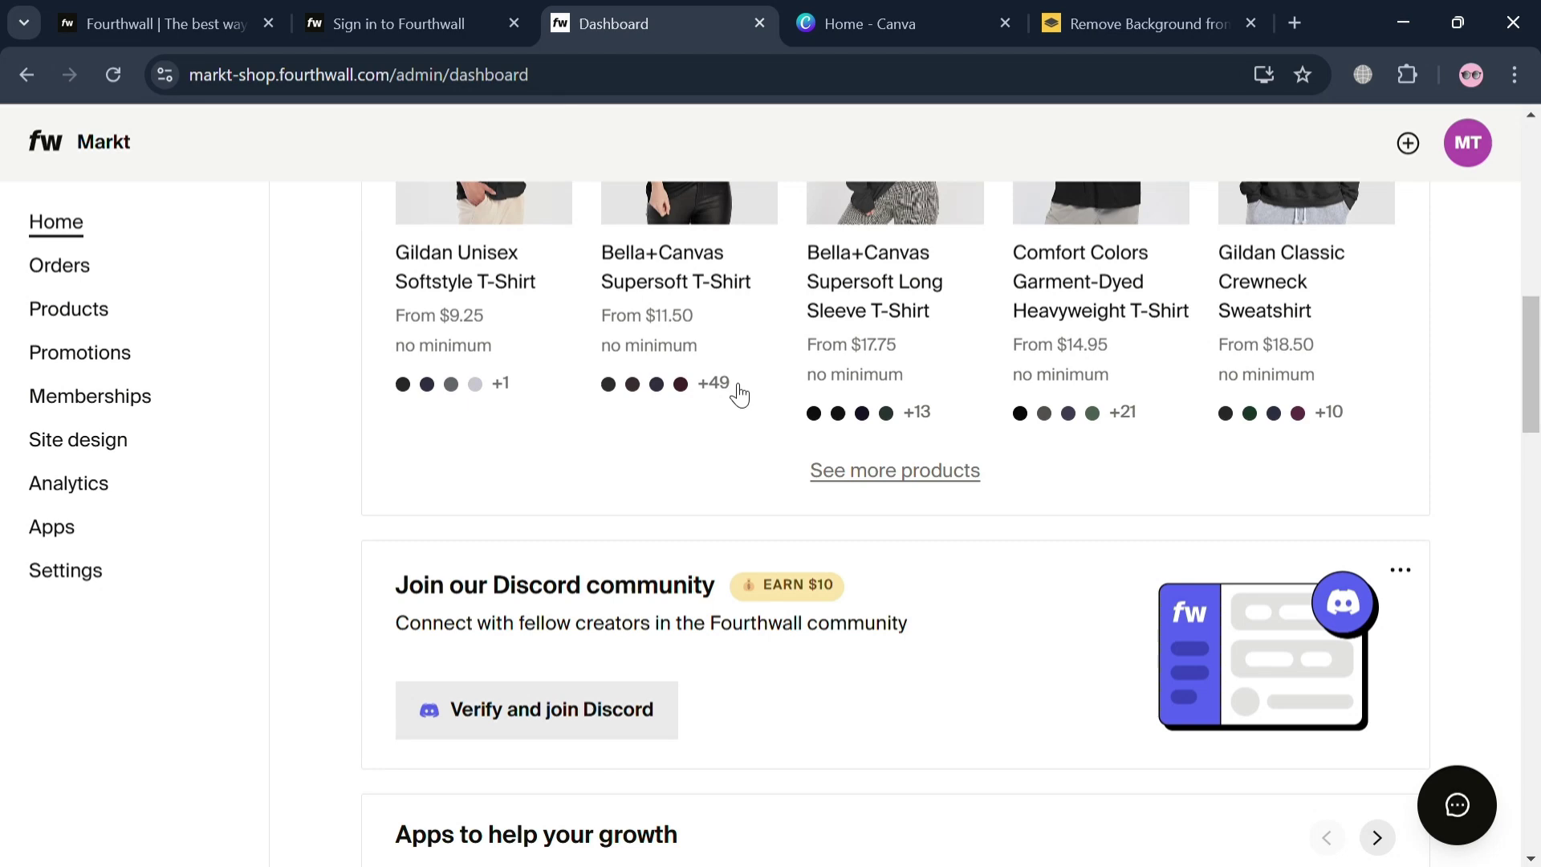
scroll(616, 465, "up", 12)
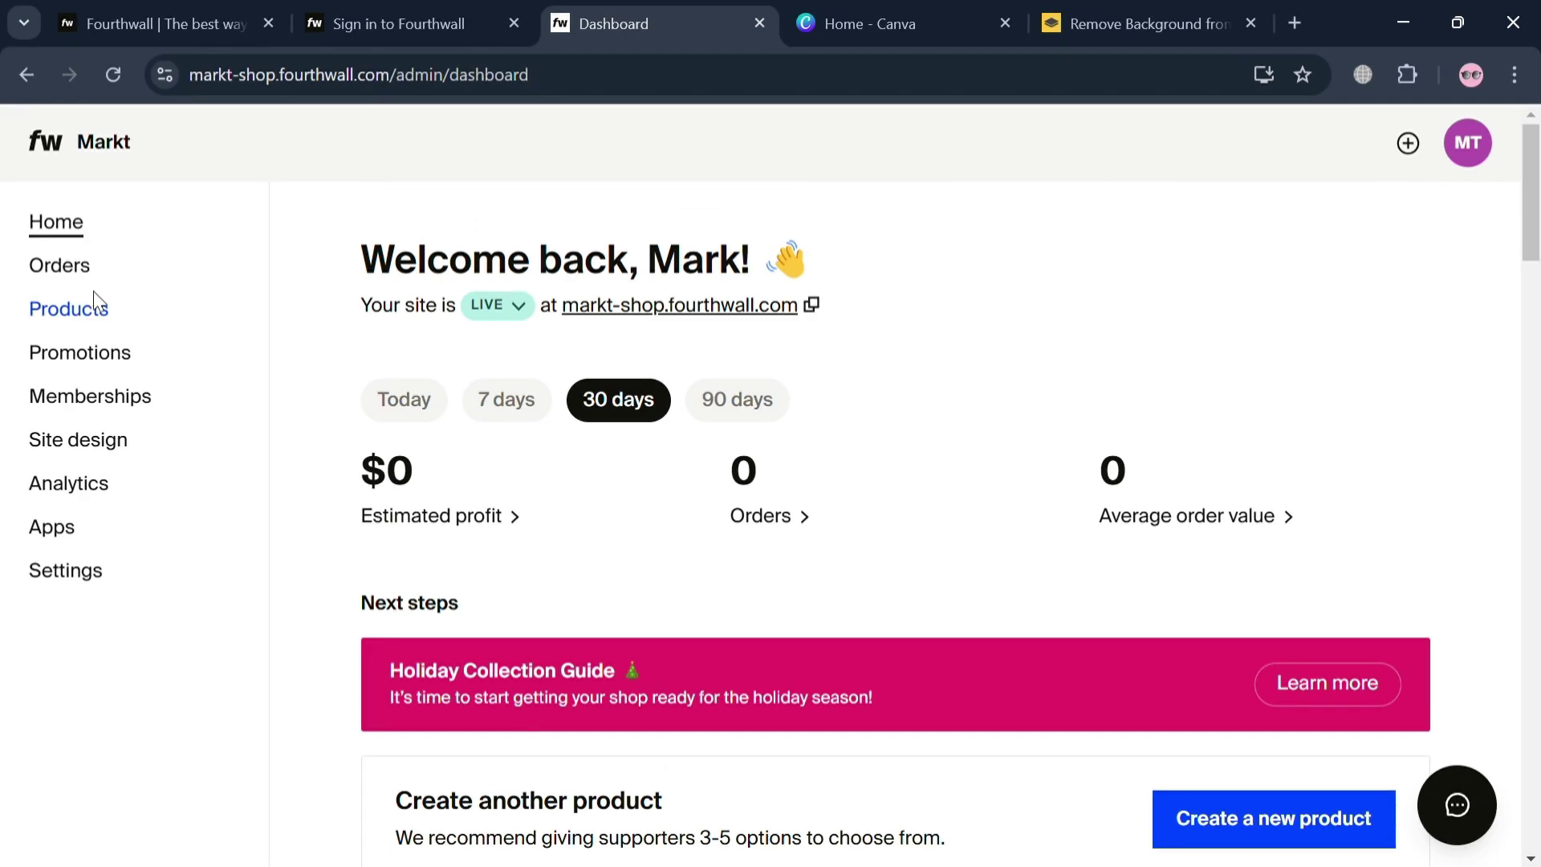
From Products, create a new product and choose Design something new.
left_click(63, 310)
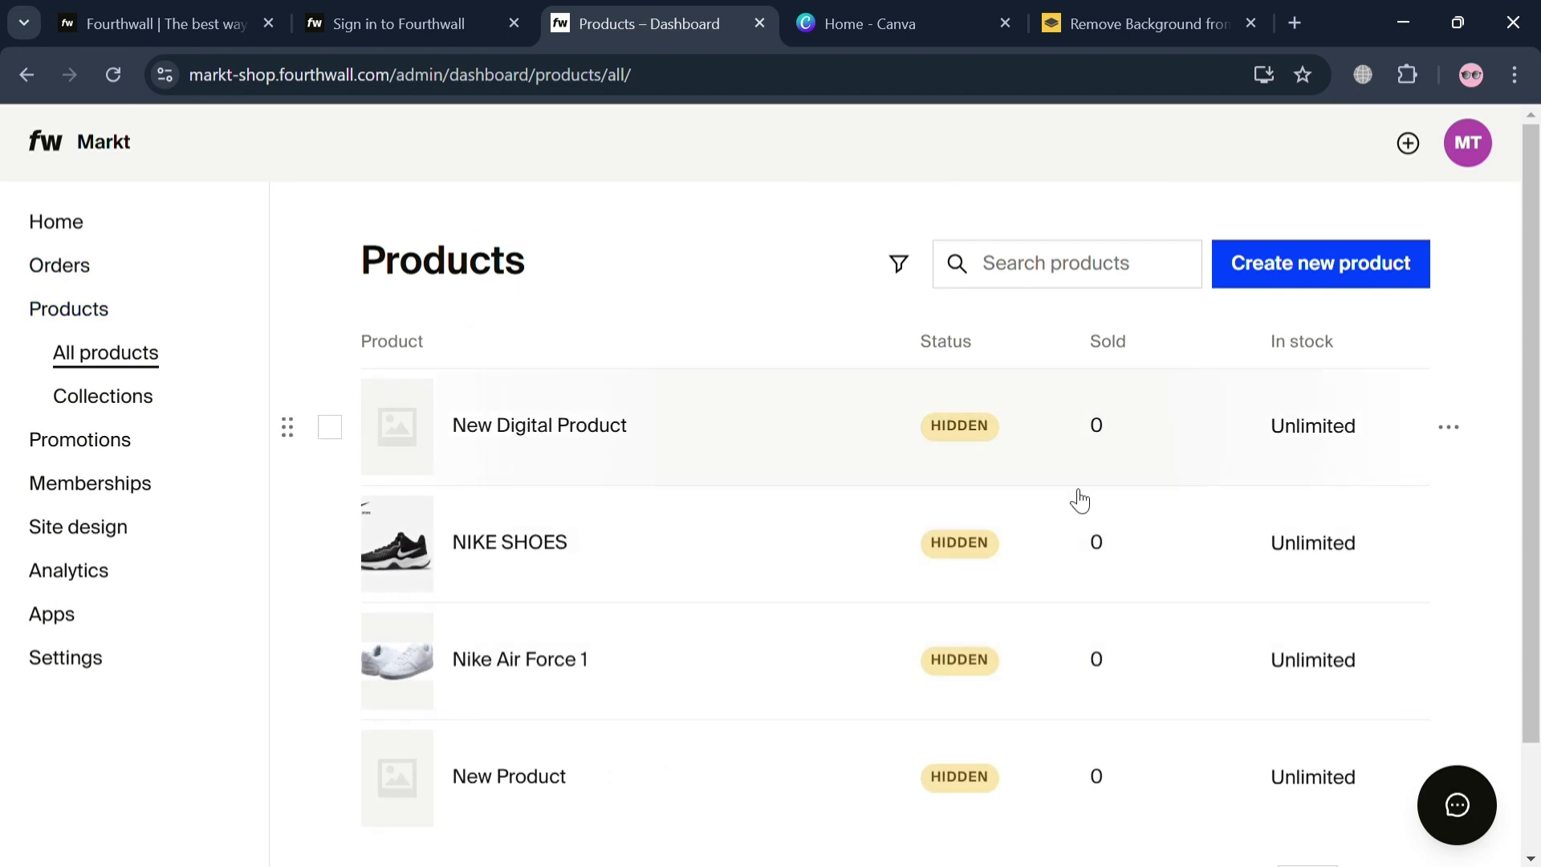
left_click(1313, 290)
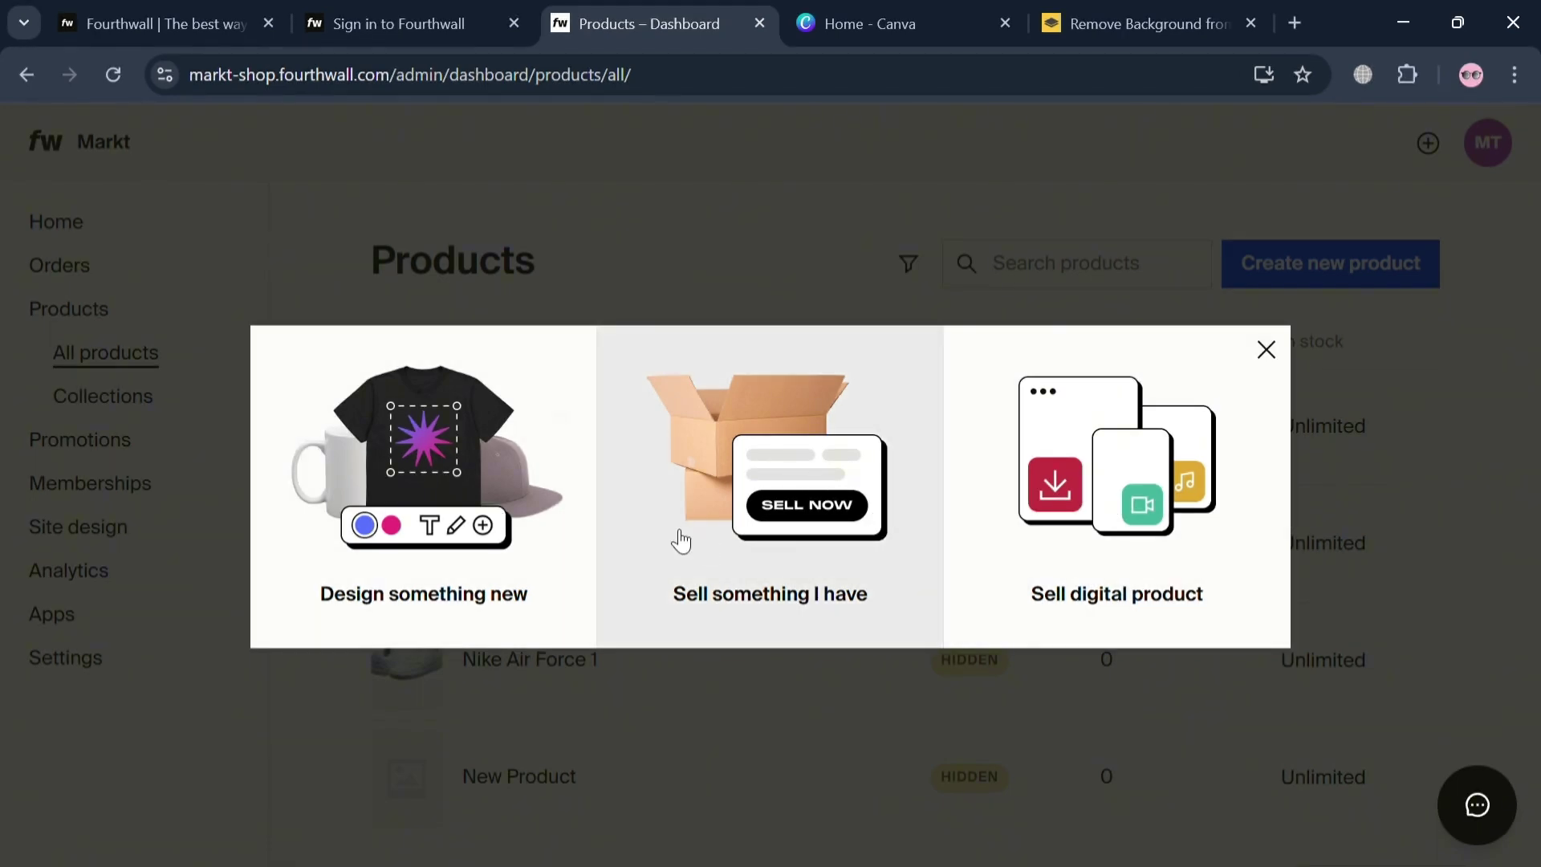
left_click(455, 482)
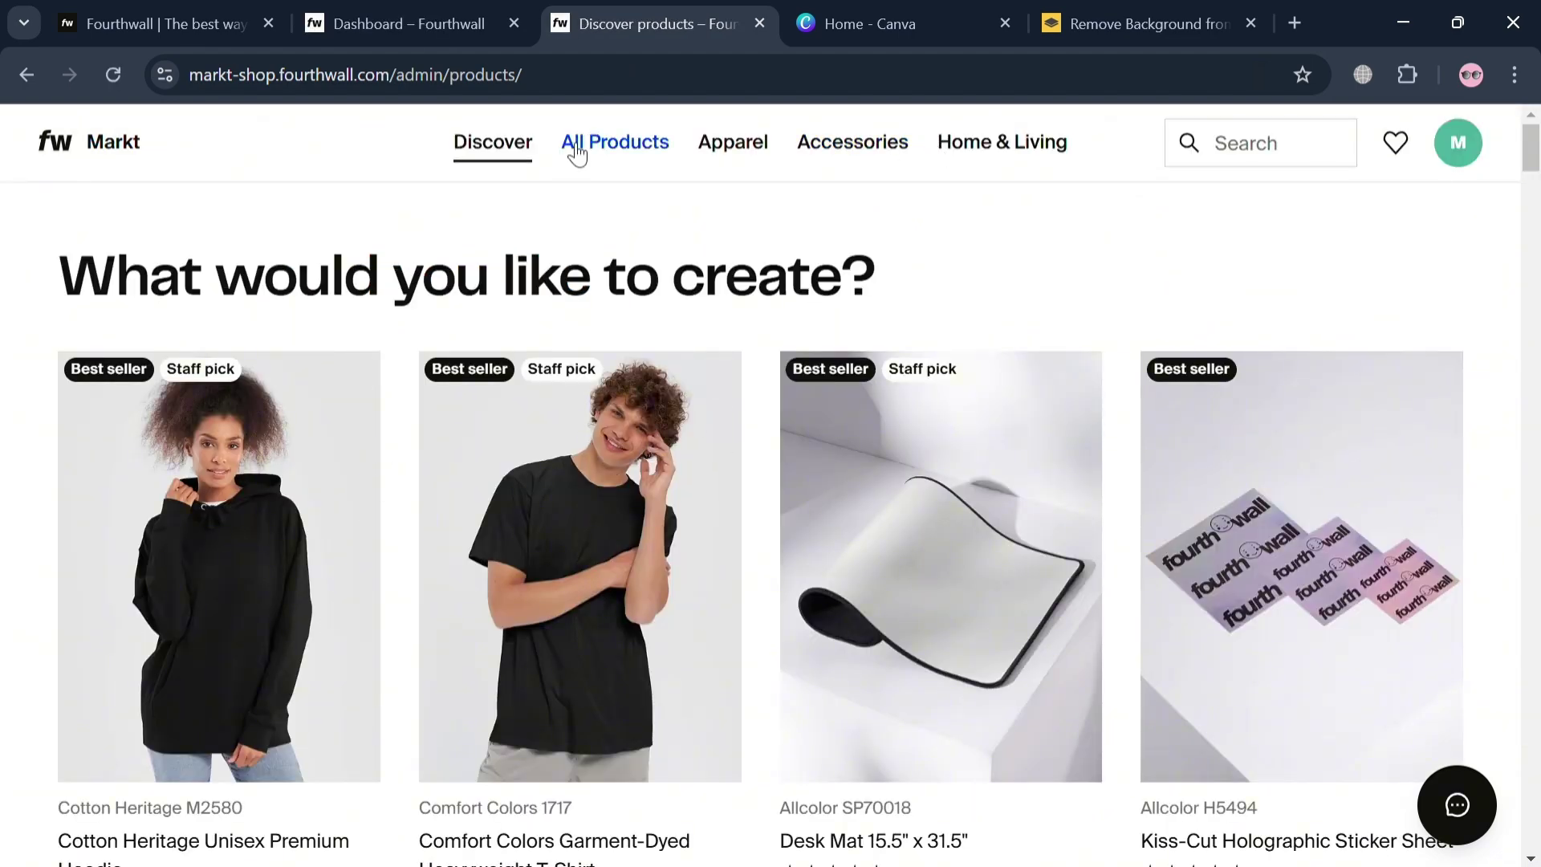
Browse All Products and open the AS Colour Unisex Premium T-Shirt details.
scroll(499, 507, "down", 15)
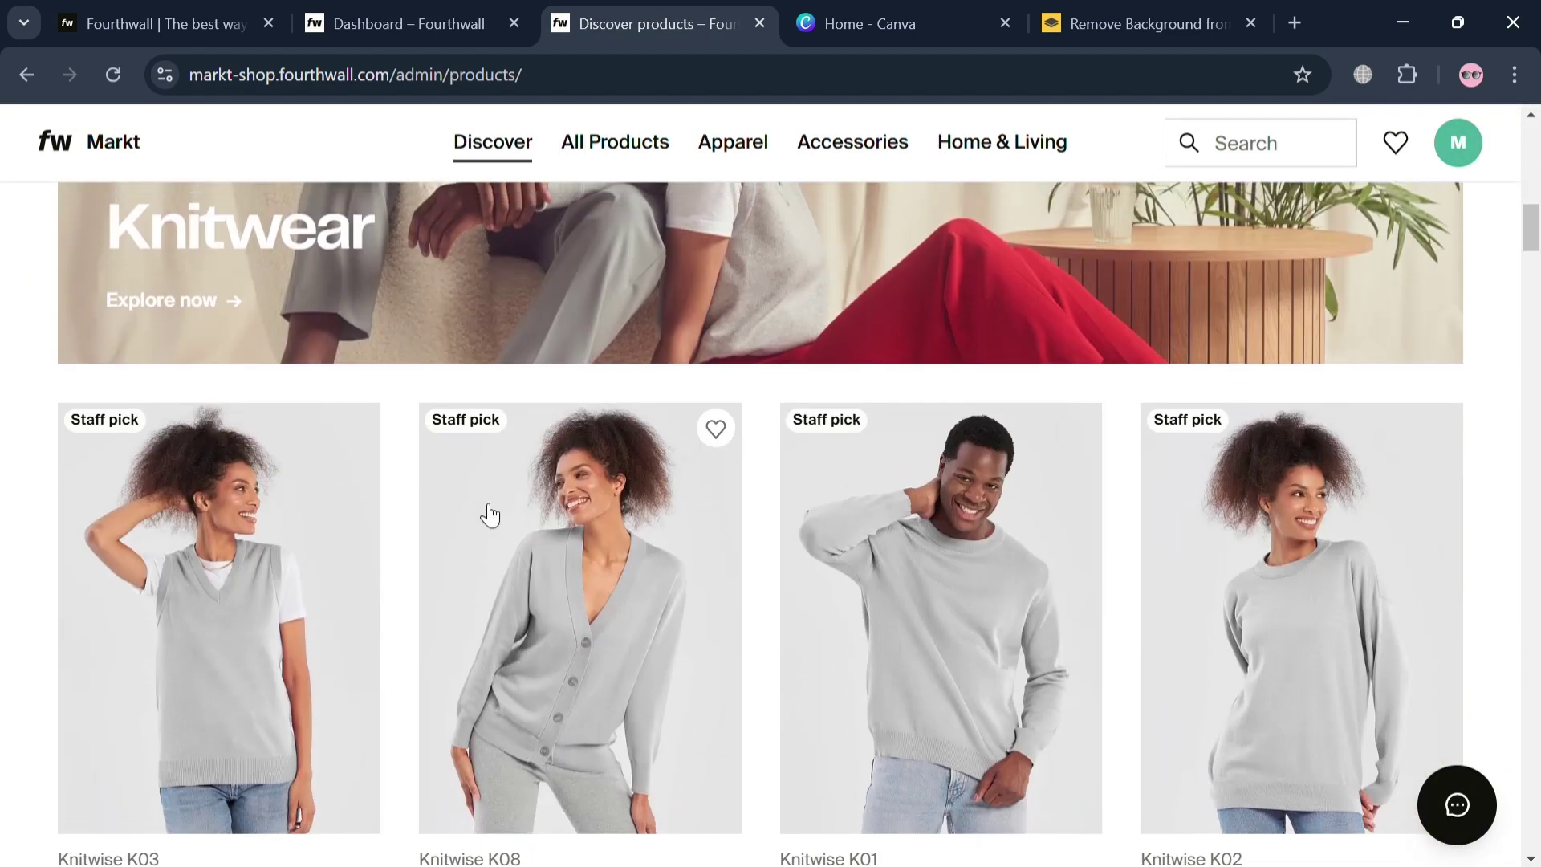
scroll(492, 514, "up", 8)
scroll(490, 494, "up", 8)
left_click(635, 157)
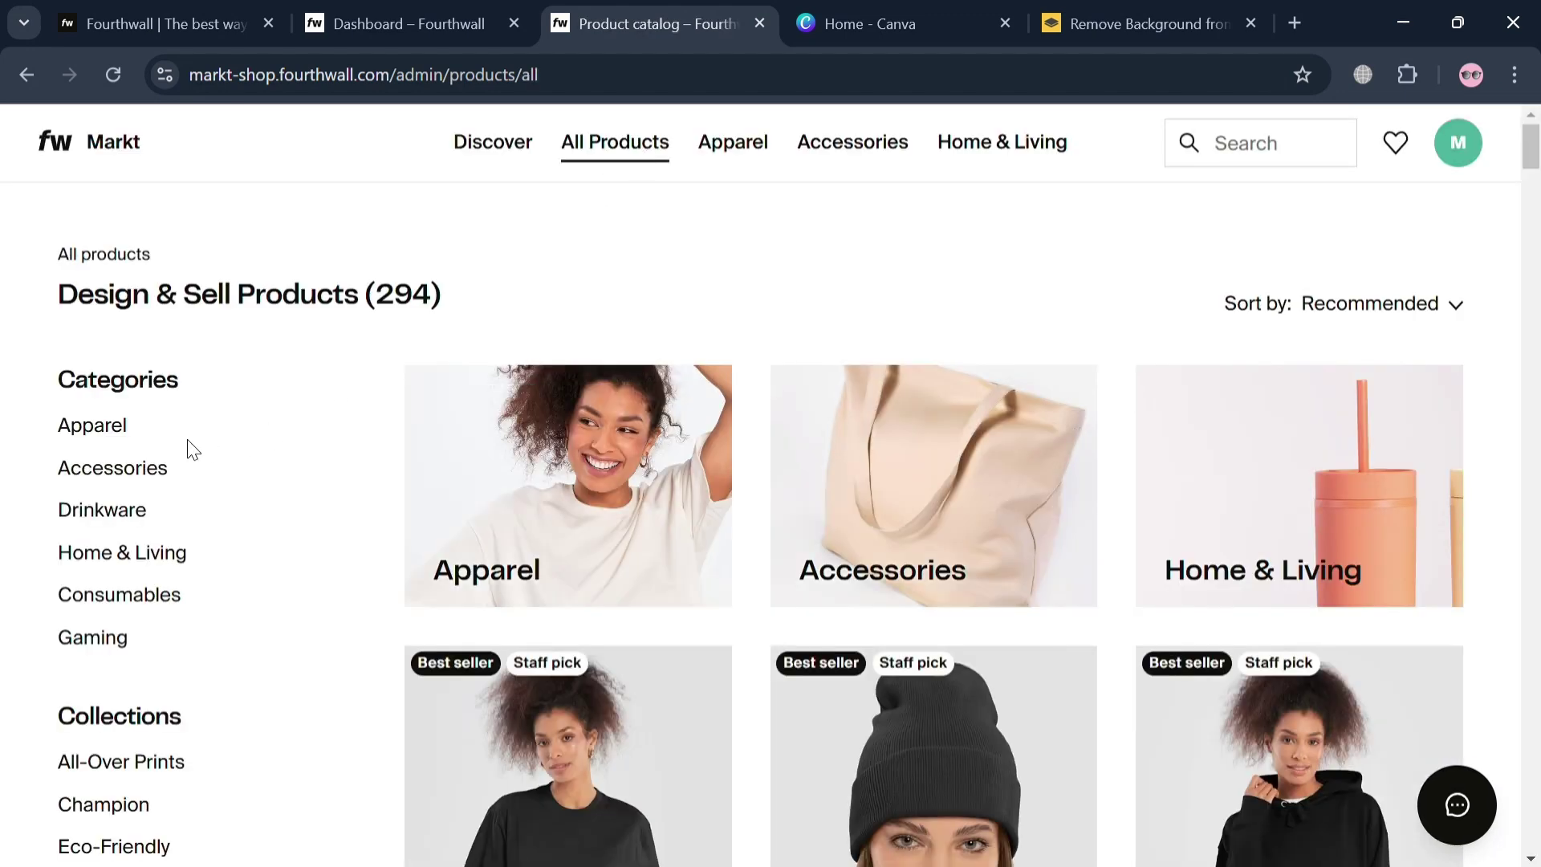
scroll(97, 586, "down", 6)
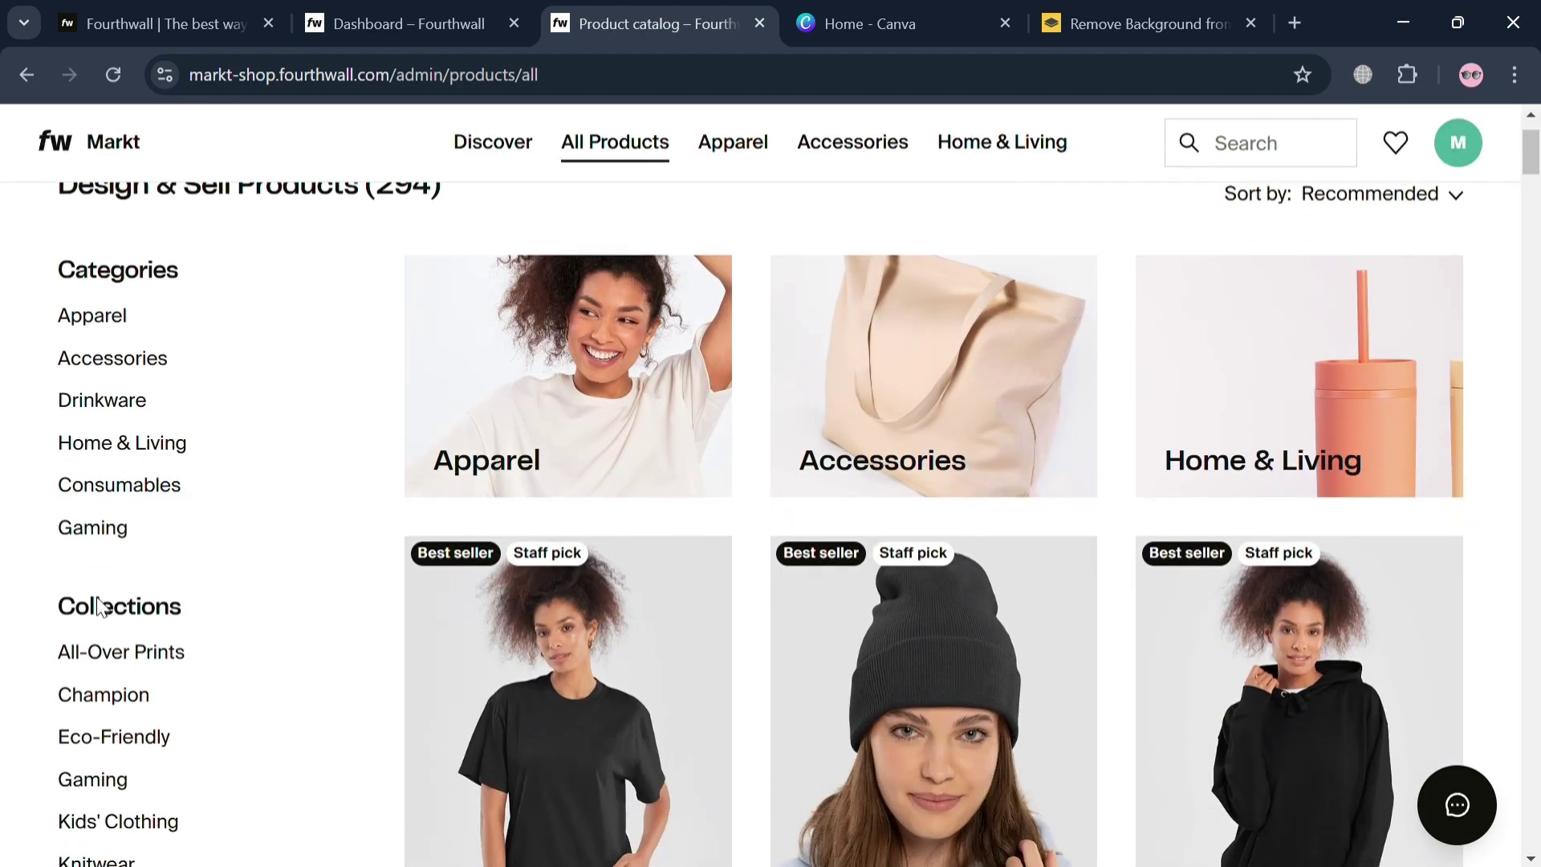
scroll(749, 548, "down", 5)
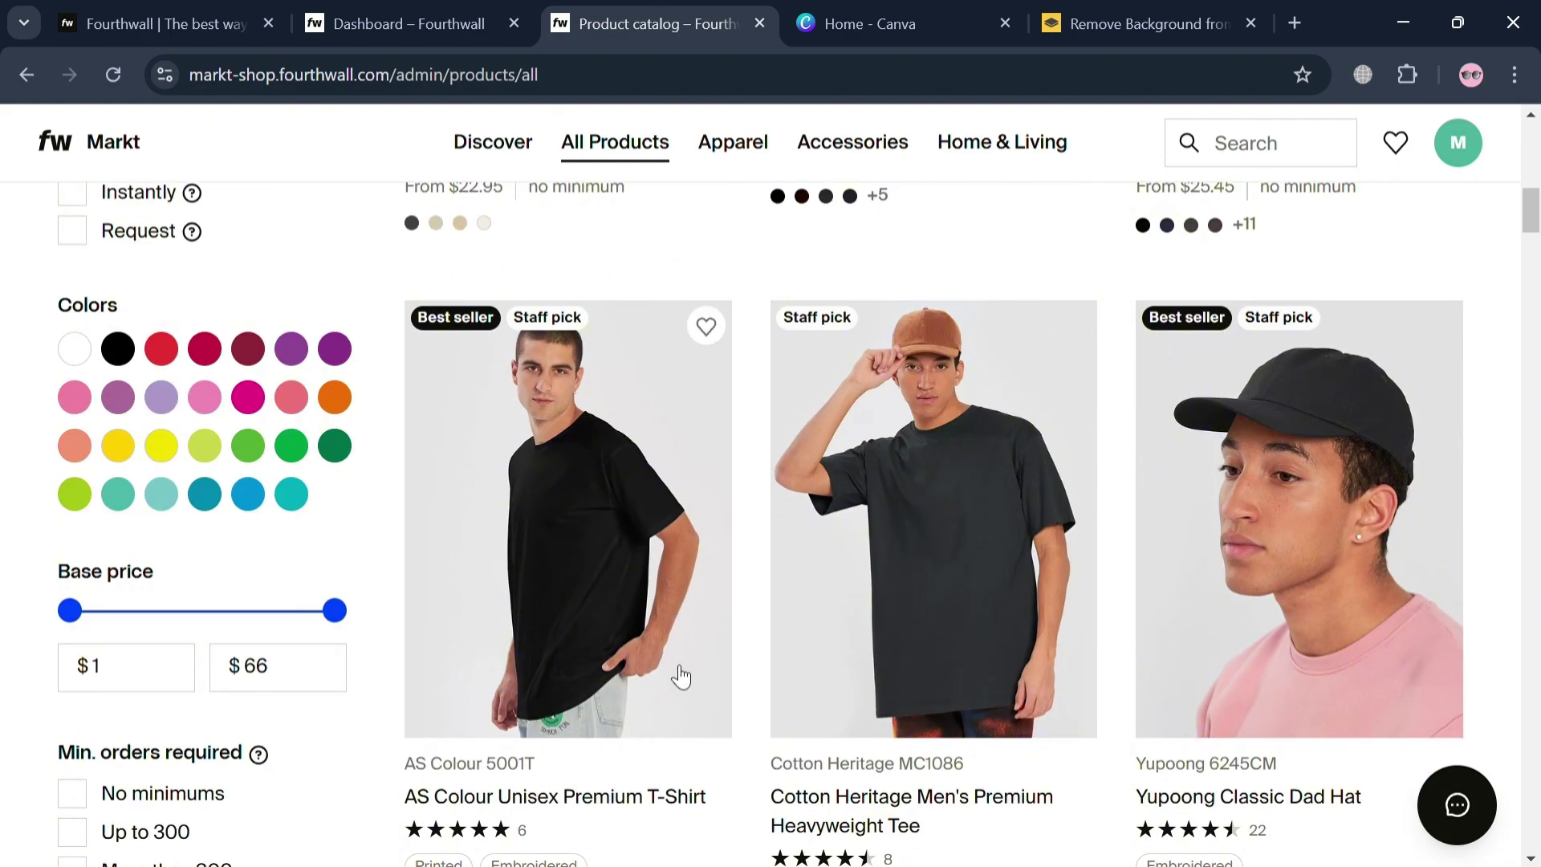
scroll(952, 590, "down", 2)
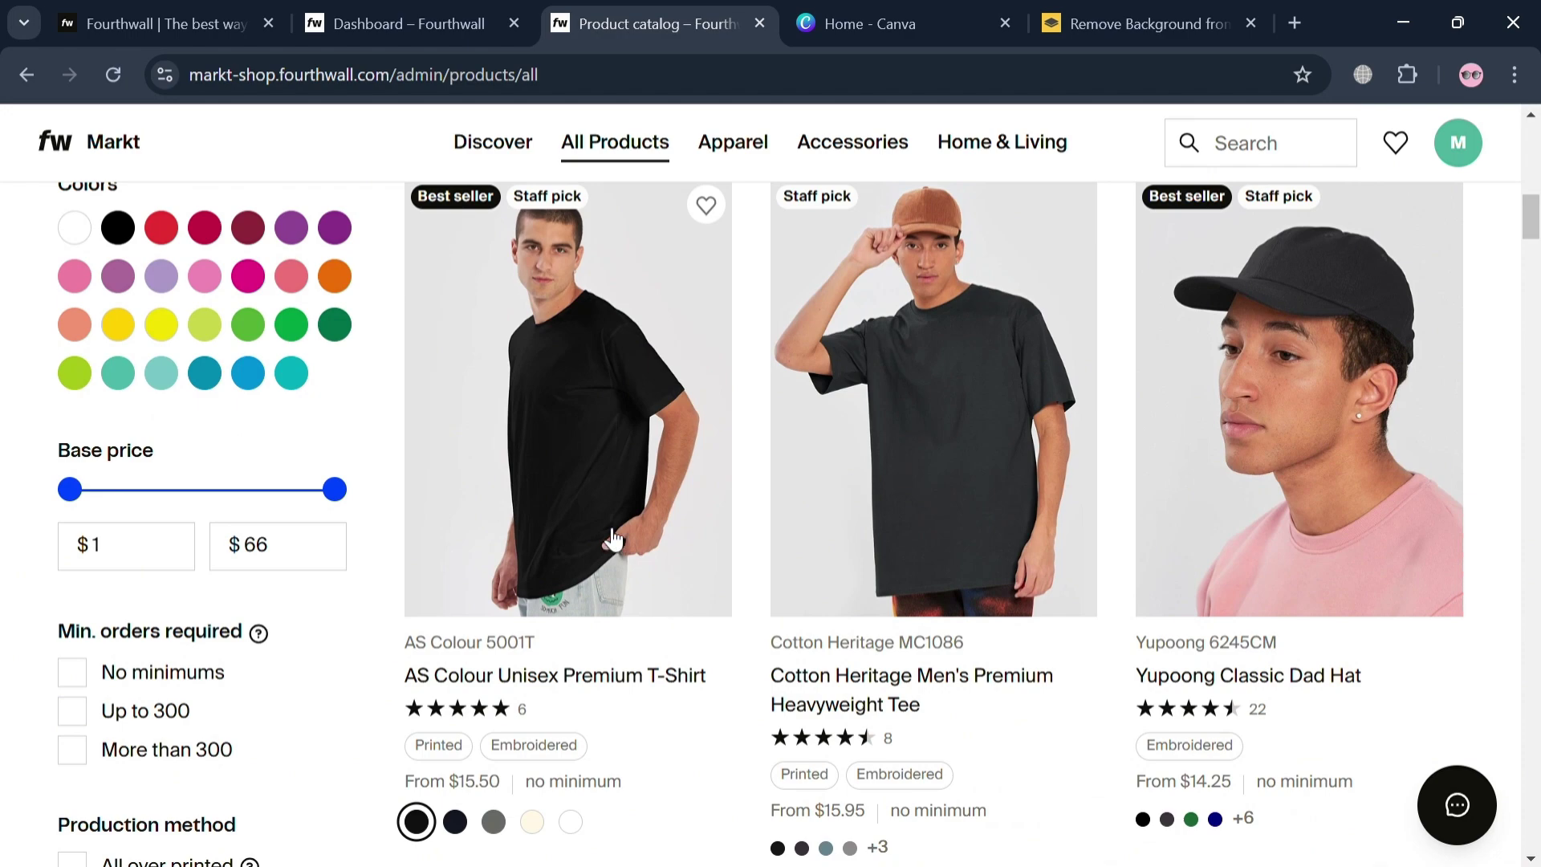
scroll(613, 539, "down", 3)
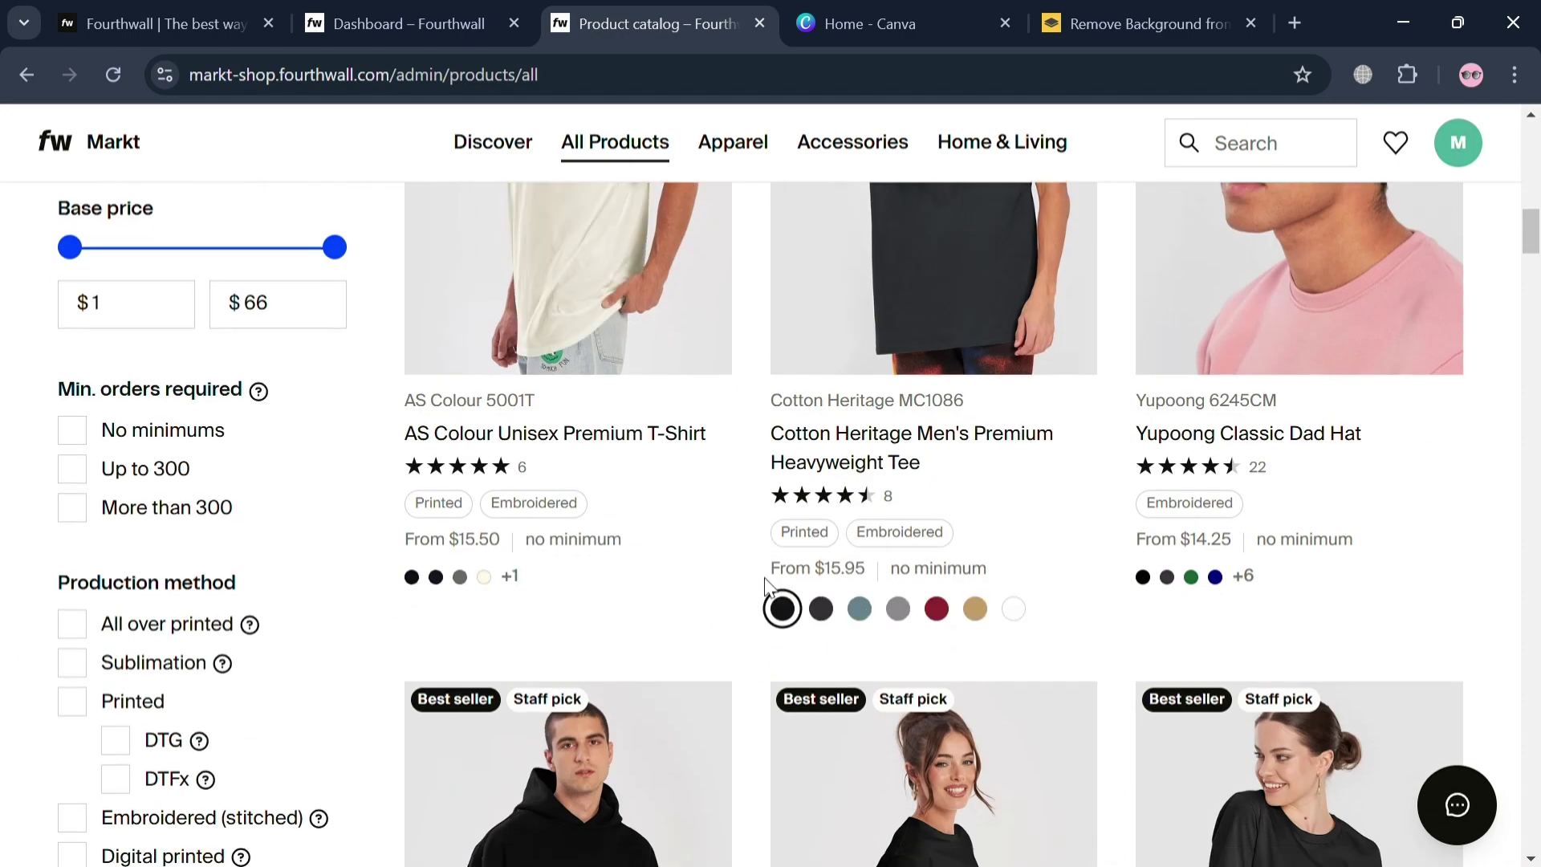
scroll(647, 578, "up", 3)
left_click(612, 478)
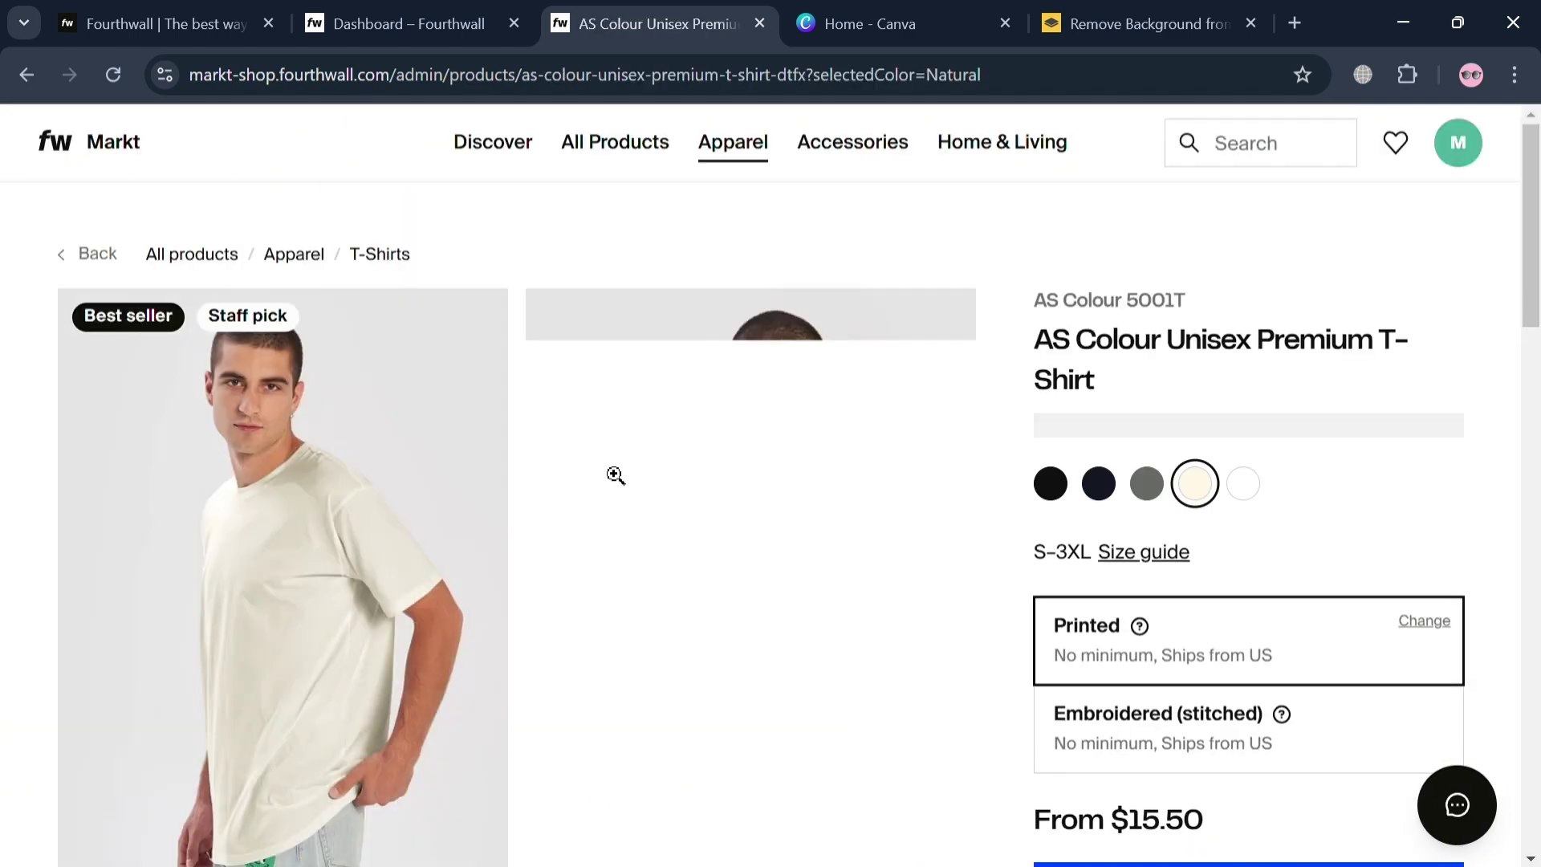
Choose Black as the shirt colour and start designing it.
left_click(1050, 482)
left_click(1098, 483)
scroll(1068, 488, "down", 15)
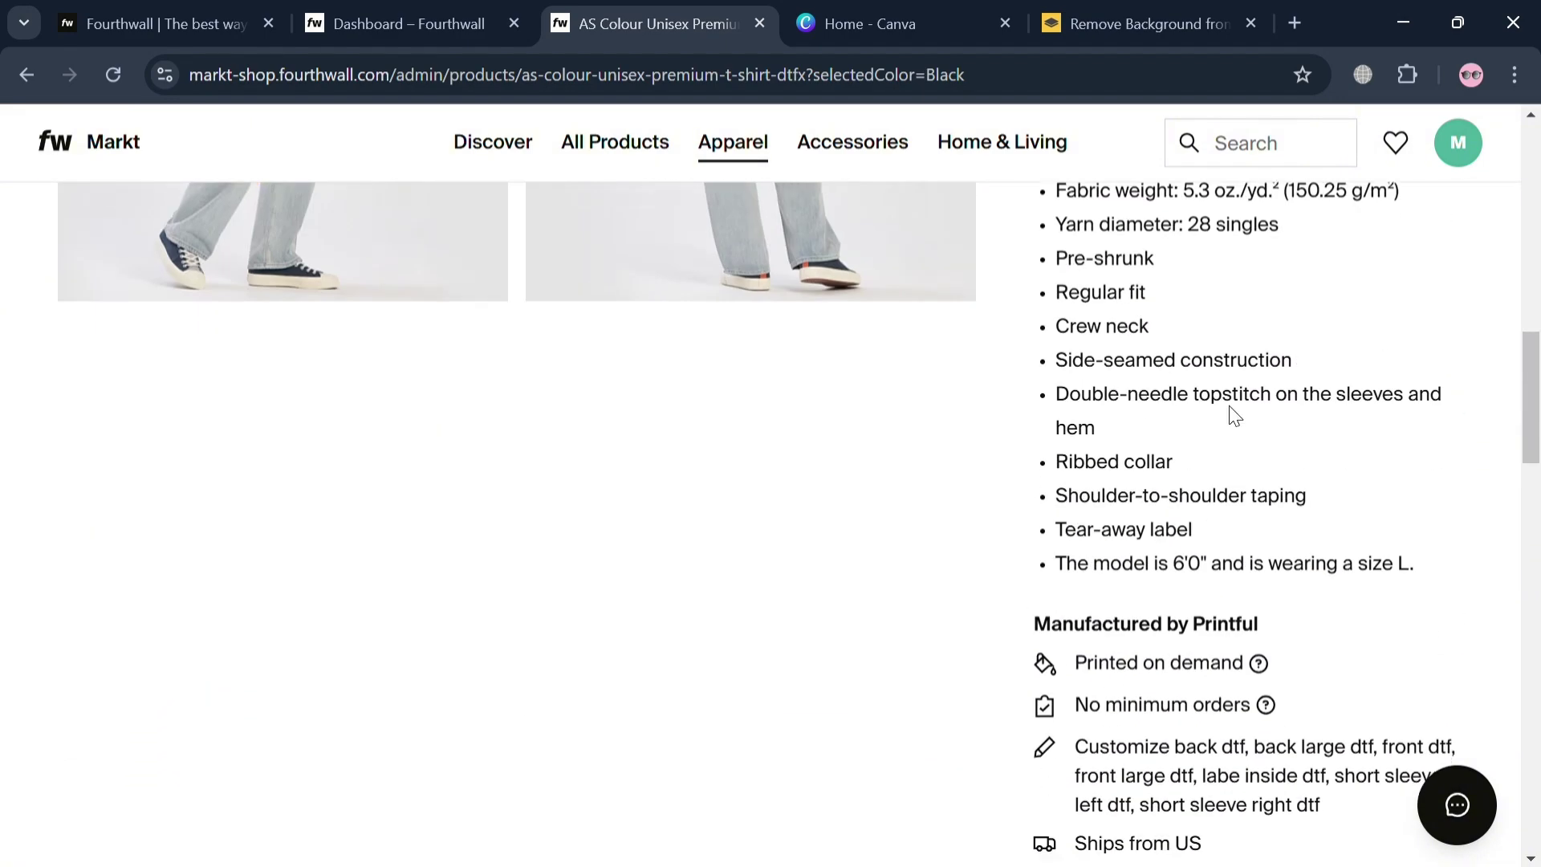
scroll(1232, 413, "up", 7)
left_click(1363, 293)
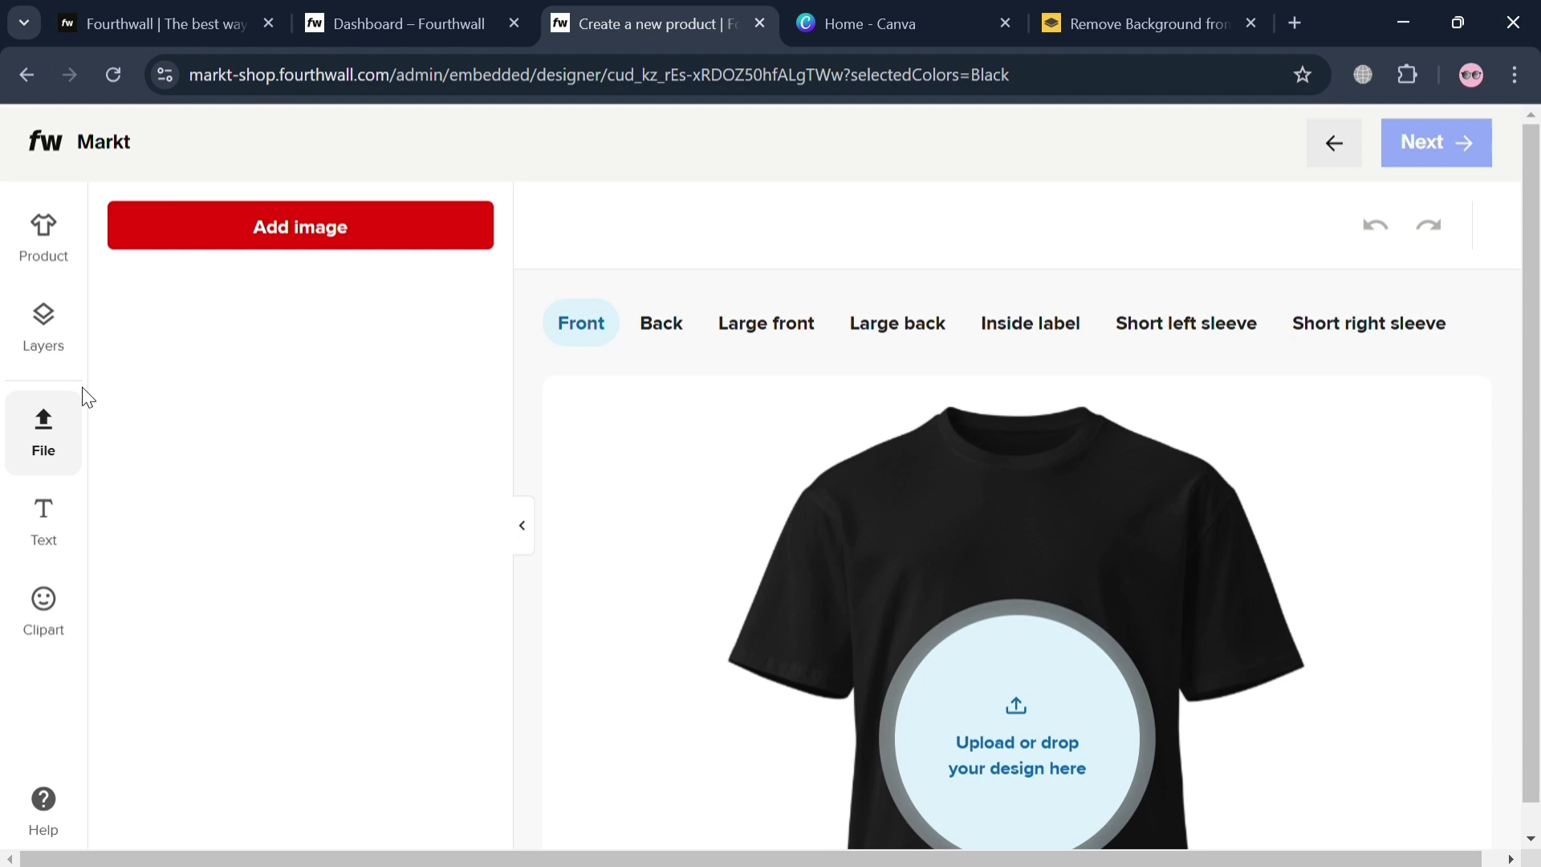
scroll(970, 406, "down", 3)
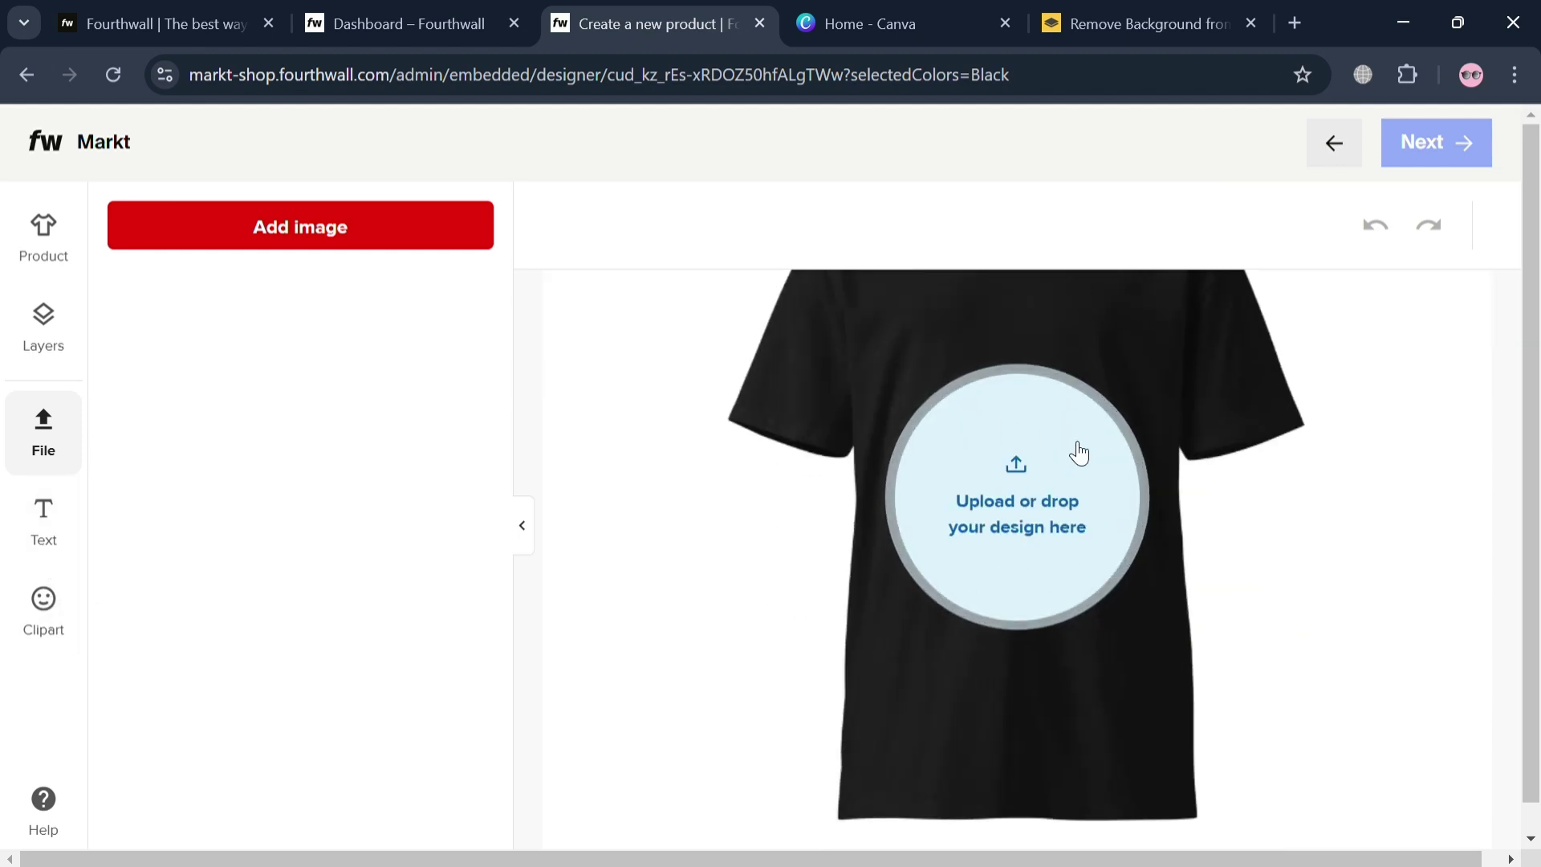
left_click(997, 485)
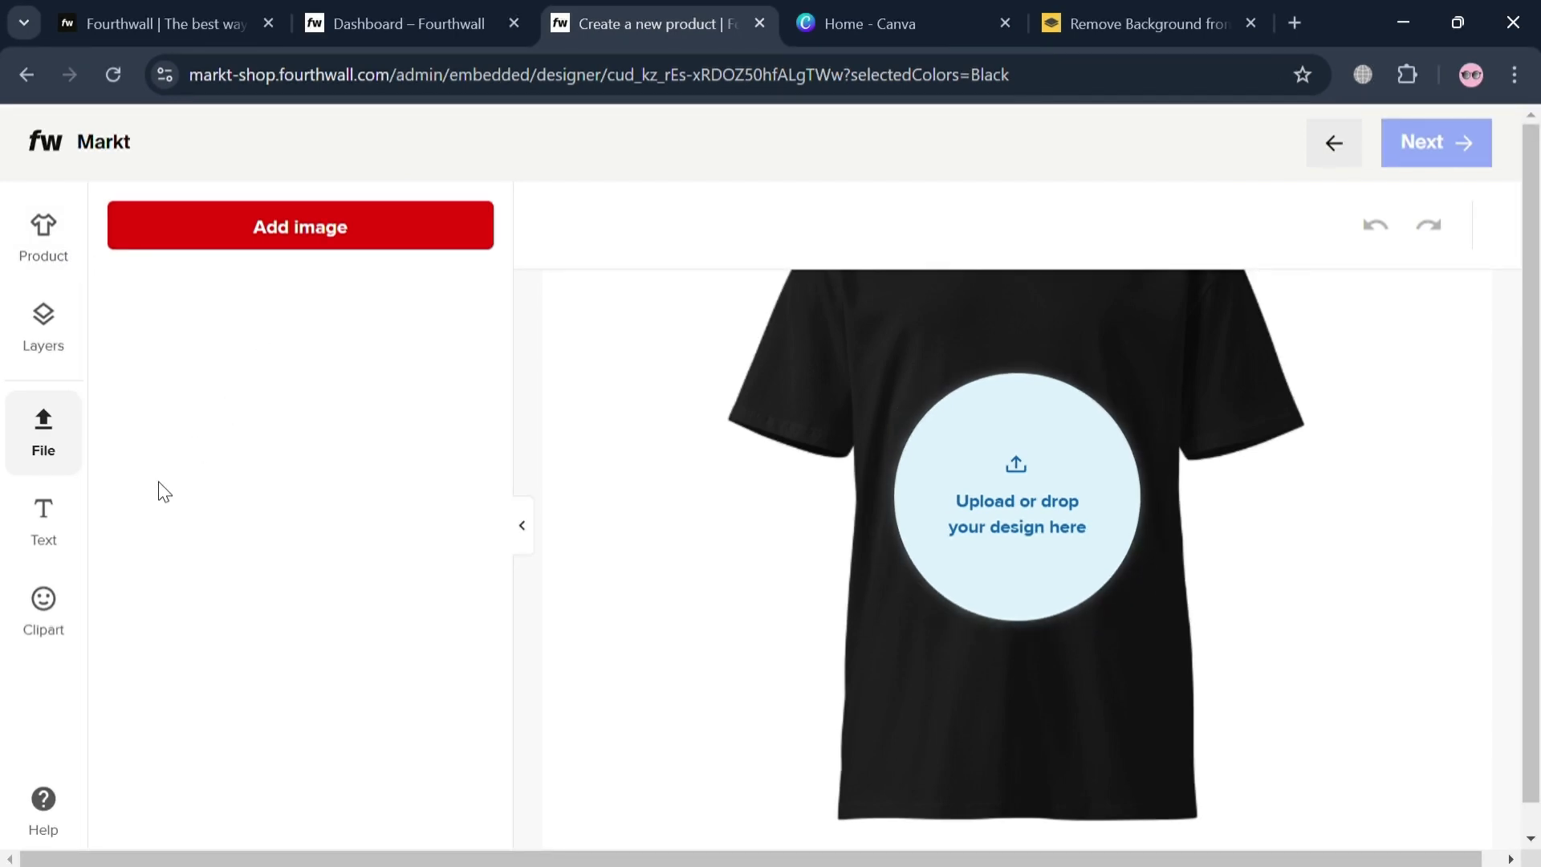
scroll(36, 602, "down", 1)
left_click(36, 602)
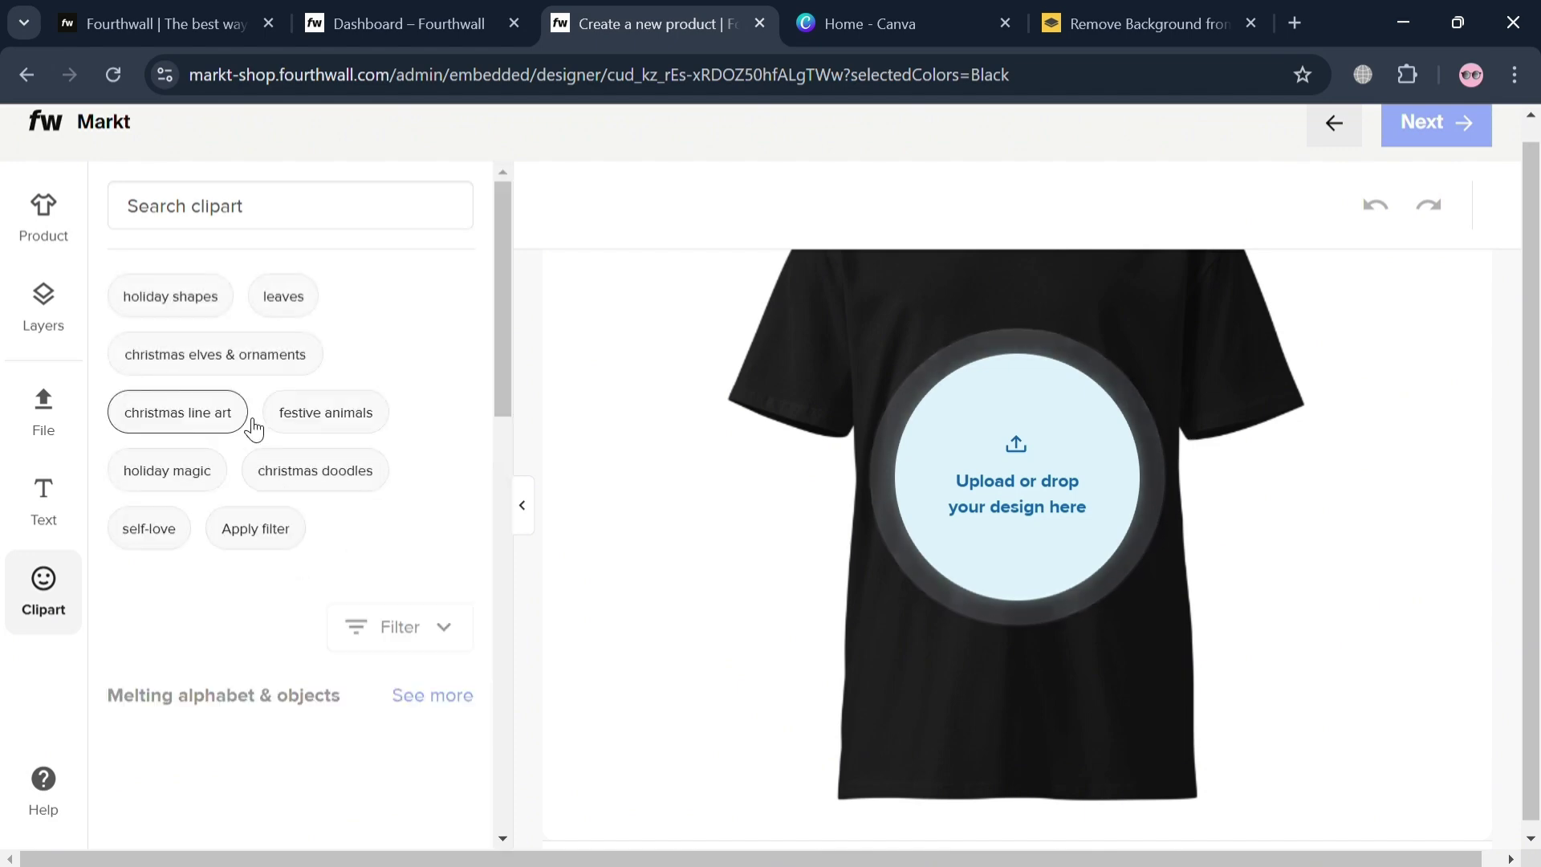
scroll(313, 530, "down", 3)
scroll(337, 550, "down", 5)
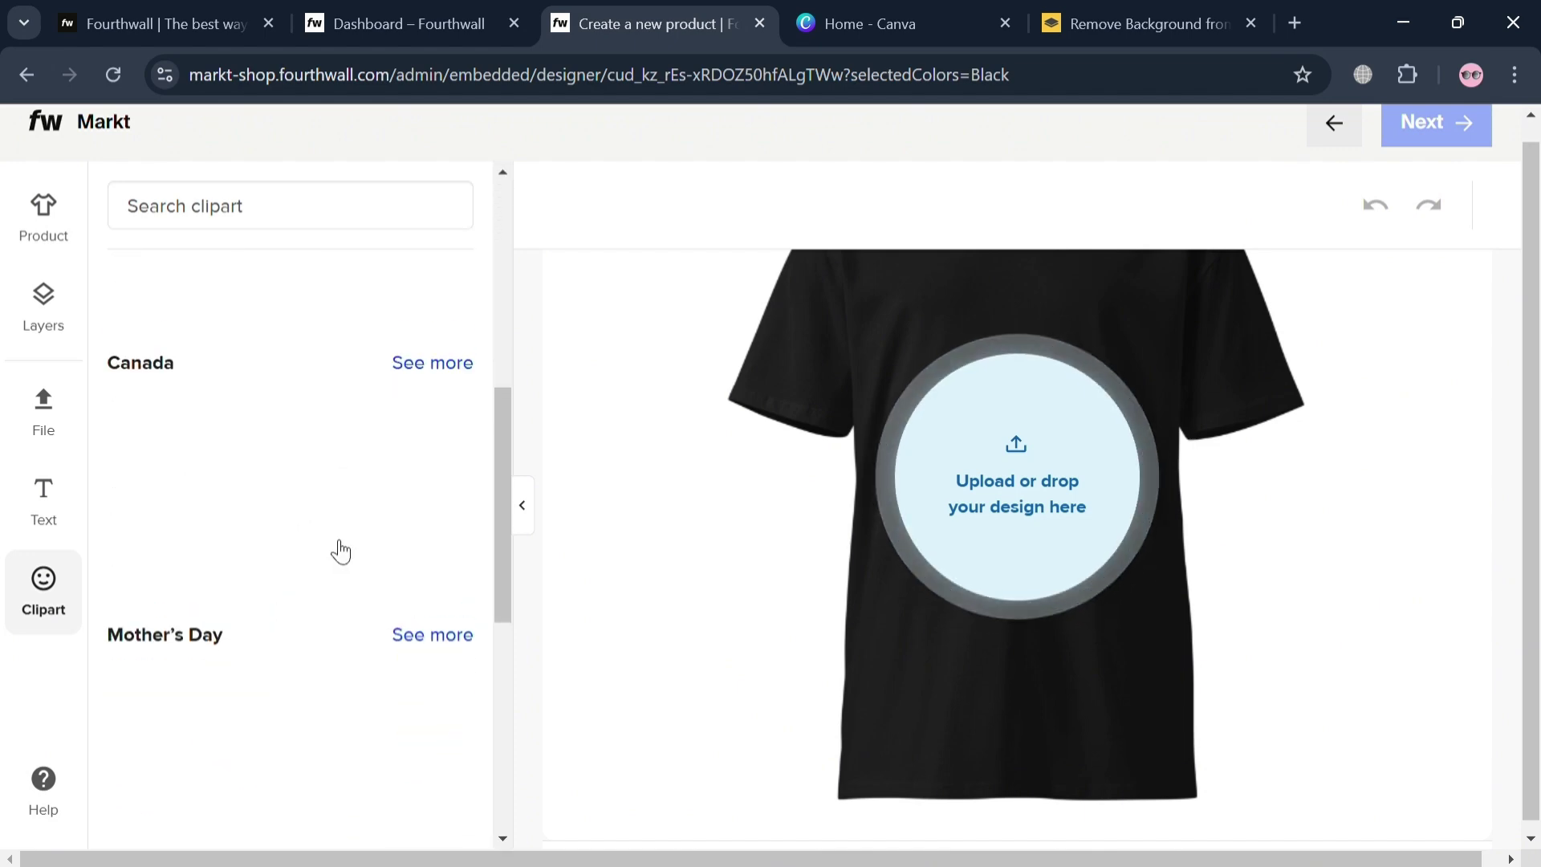
scroll(337, 551, "up", 3)
scroll(340, 611, "down", 3)
scroll(402, 623, "up", 3)
left_click_drag(434, 677, 1016, 490)
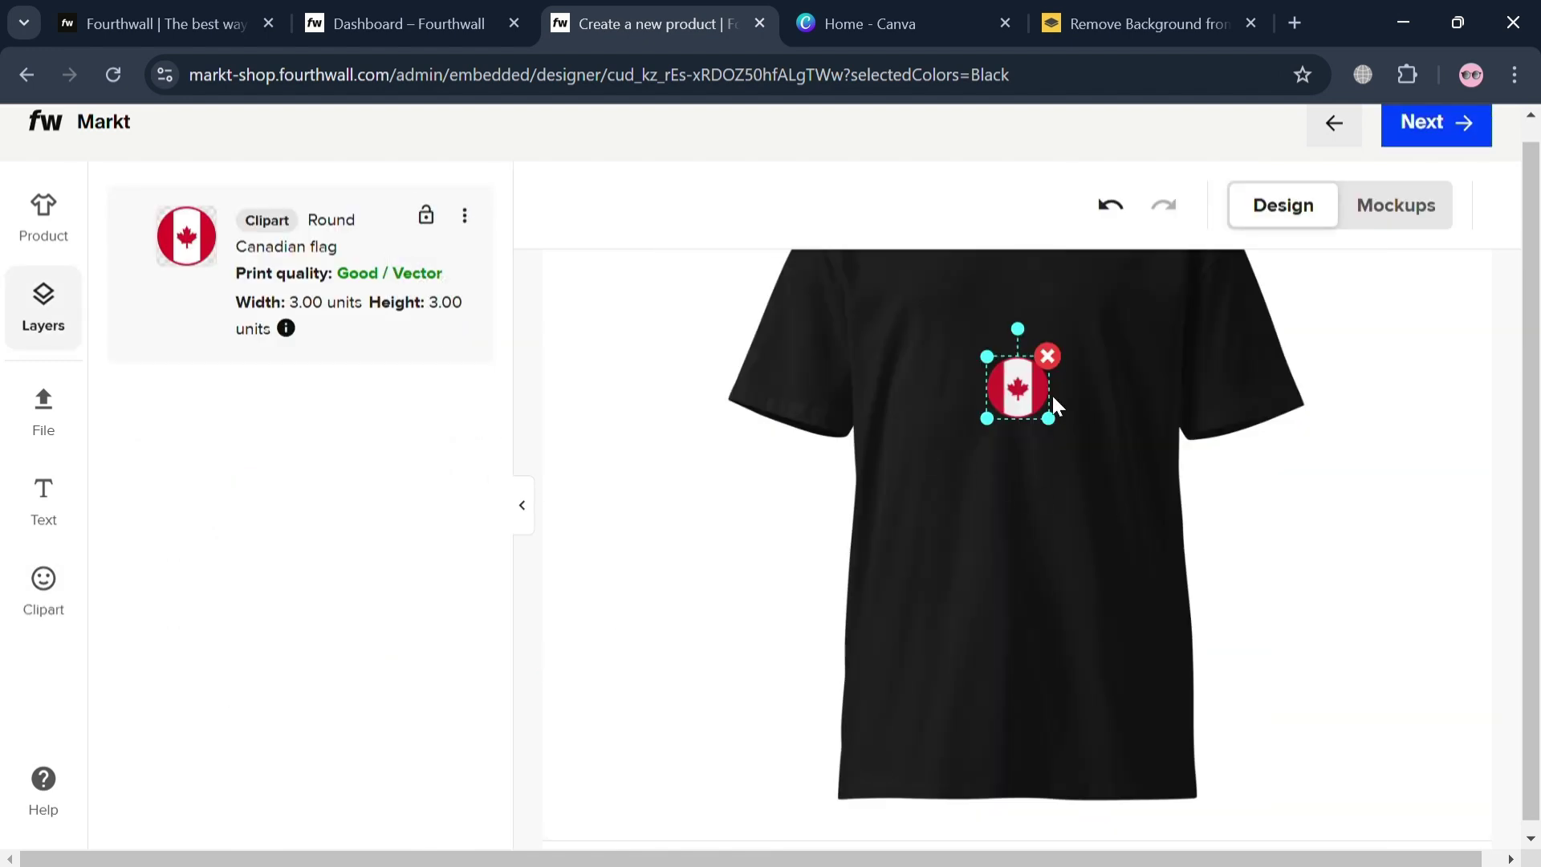
left_click_drag(1050, 419, 1116, 487)
left_click(1115, 289)
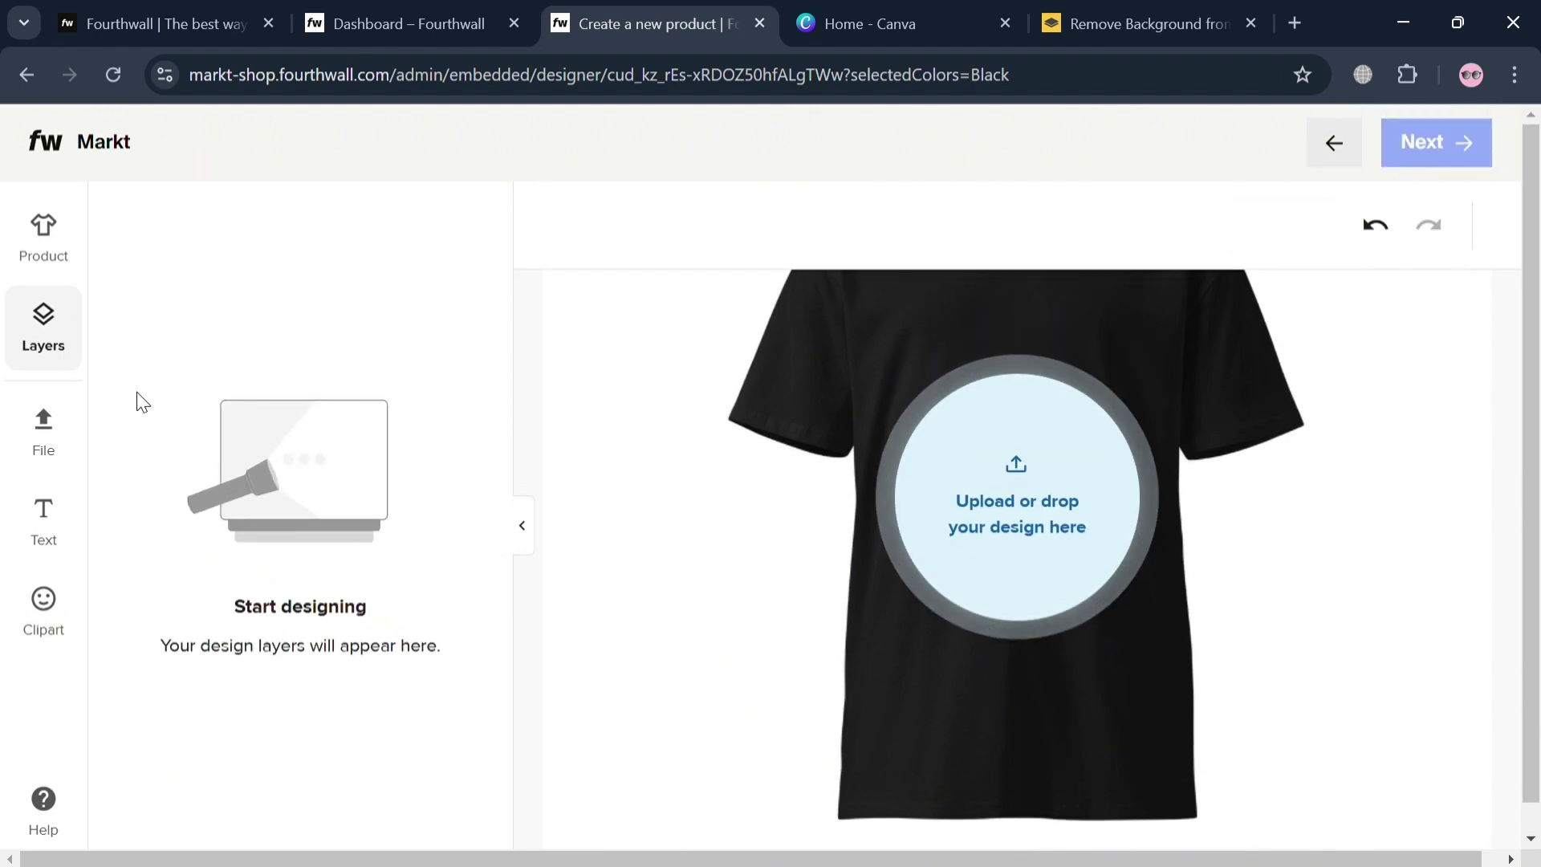
On the Canva home page, dismiss the team-trial promo and search for TSHIRT.
left_click(950, 9)
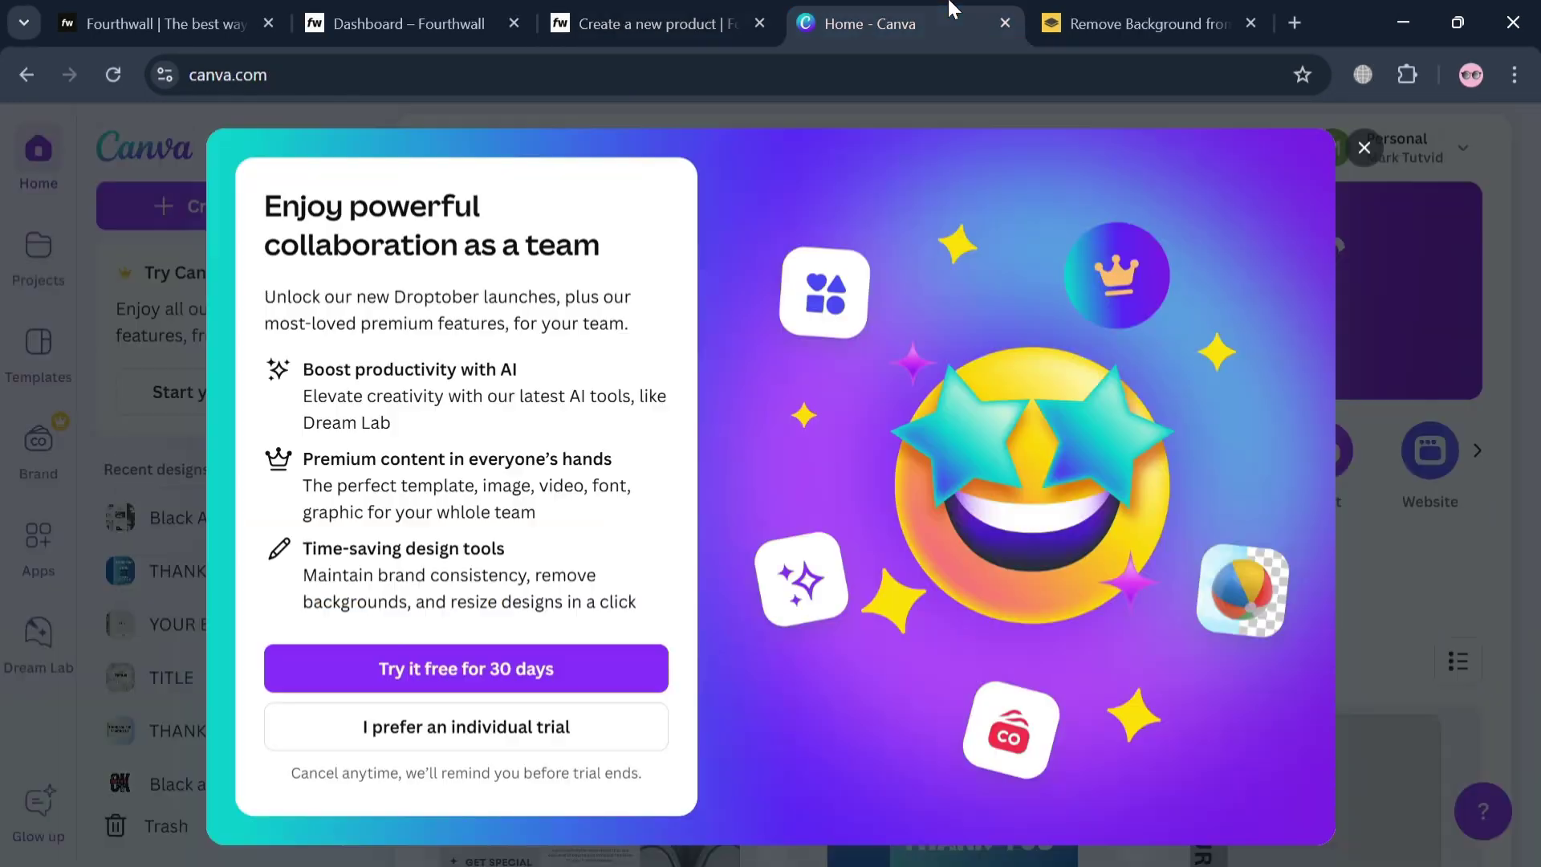
left_click(1365, 148)
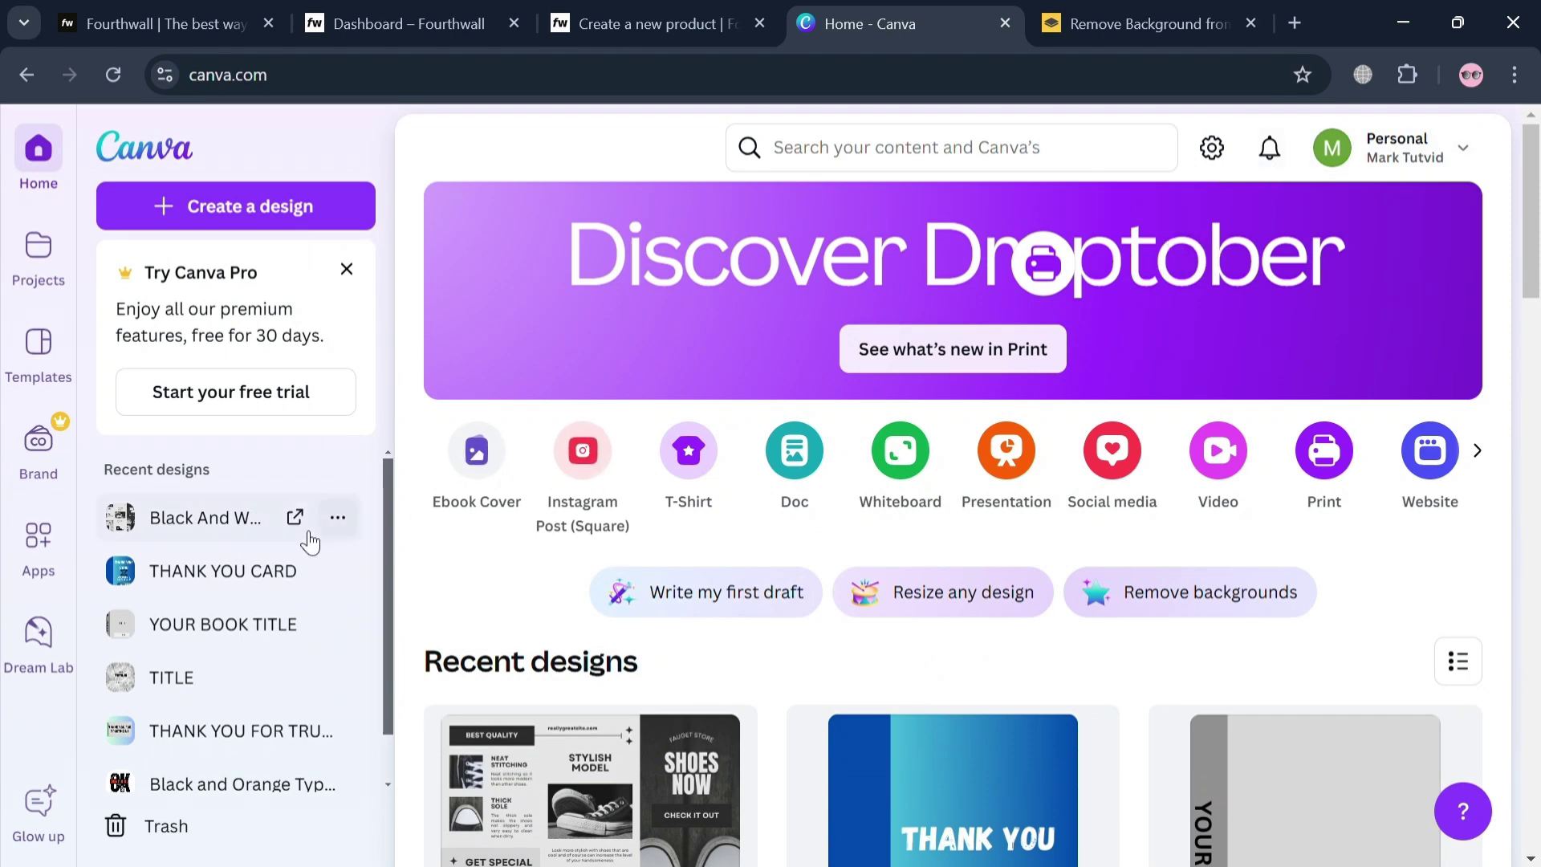
left_click(998, 151)
type("LOGO")
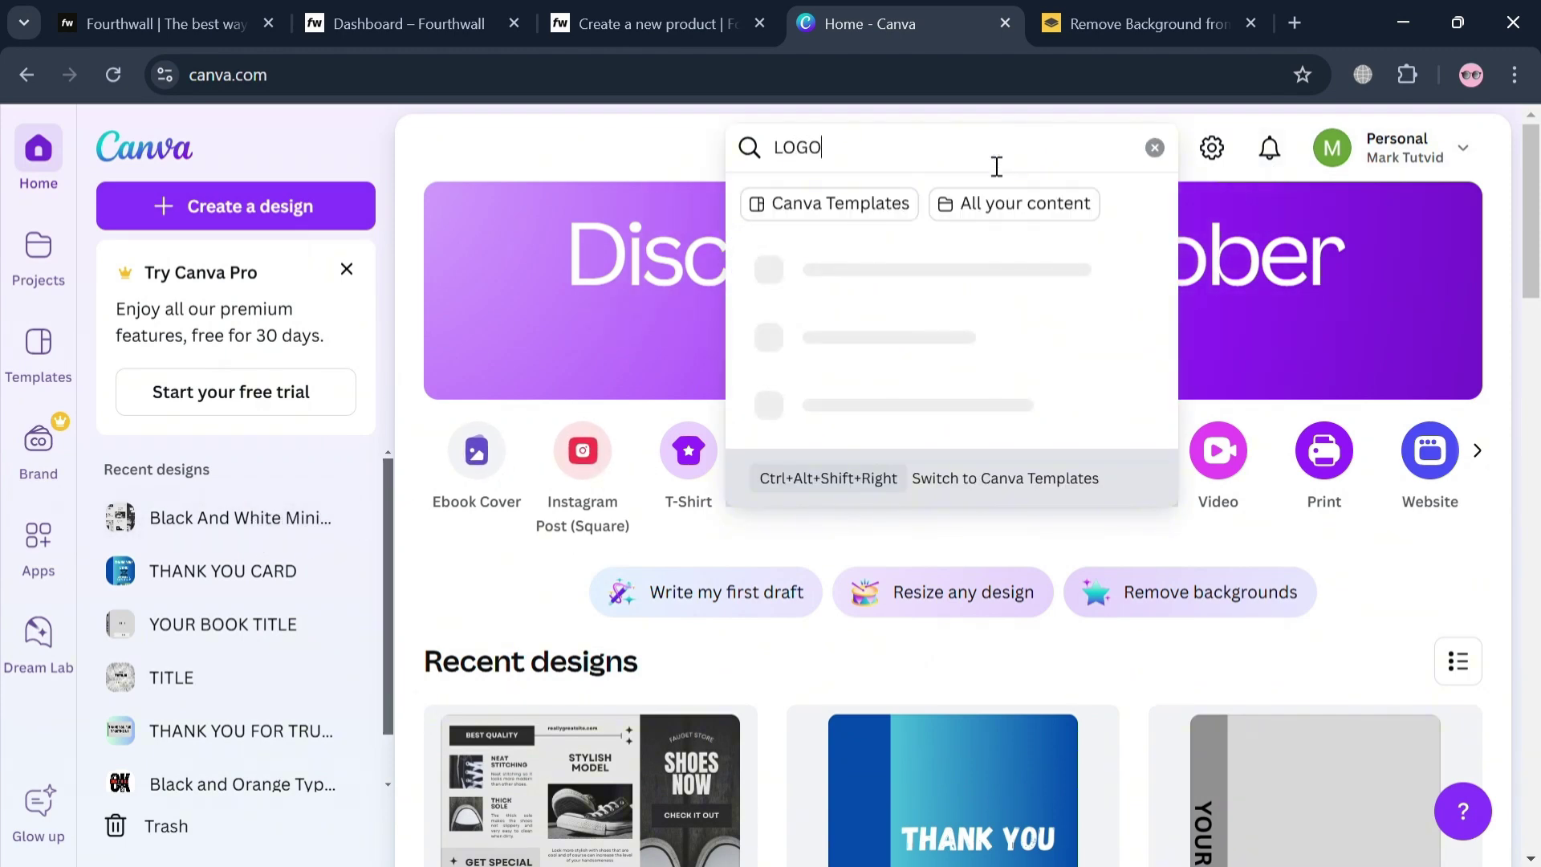
key("BackSpace")
key("BackSpace")
key("BackSpace")
type("TS")
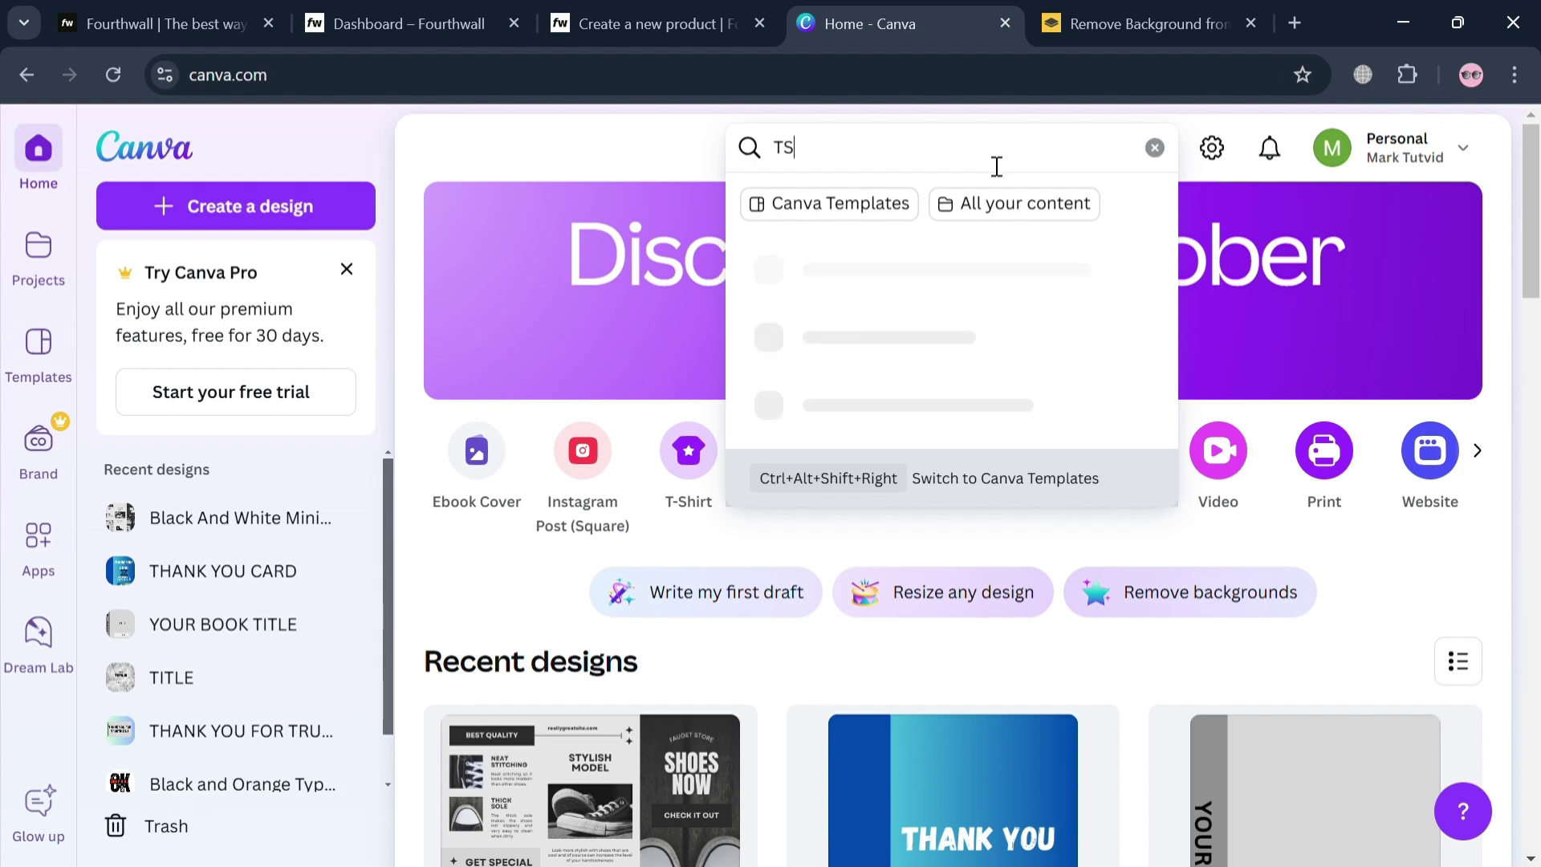
type("IRT")
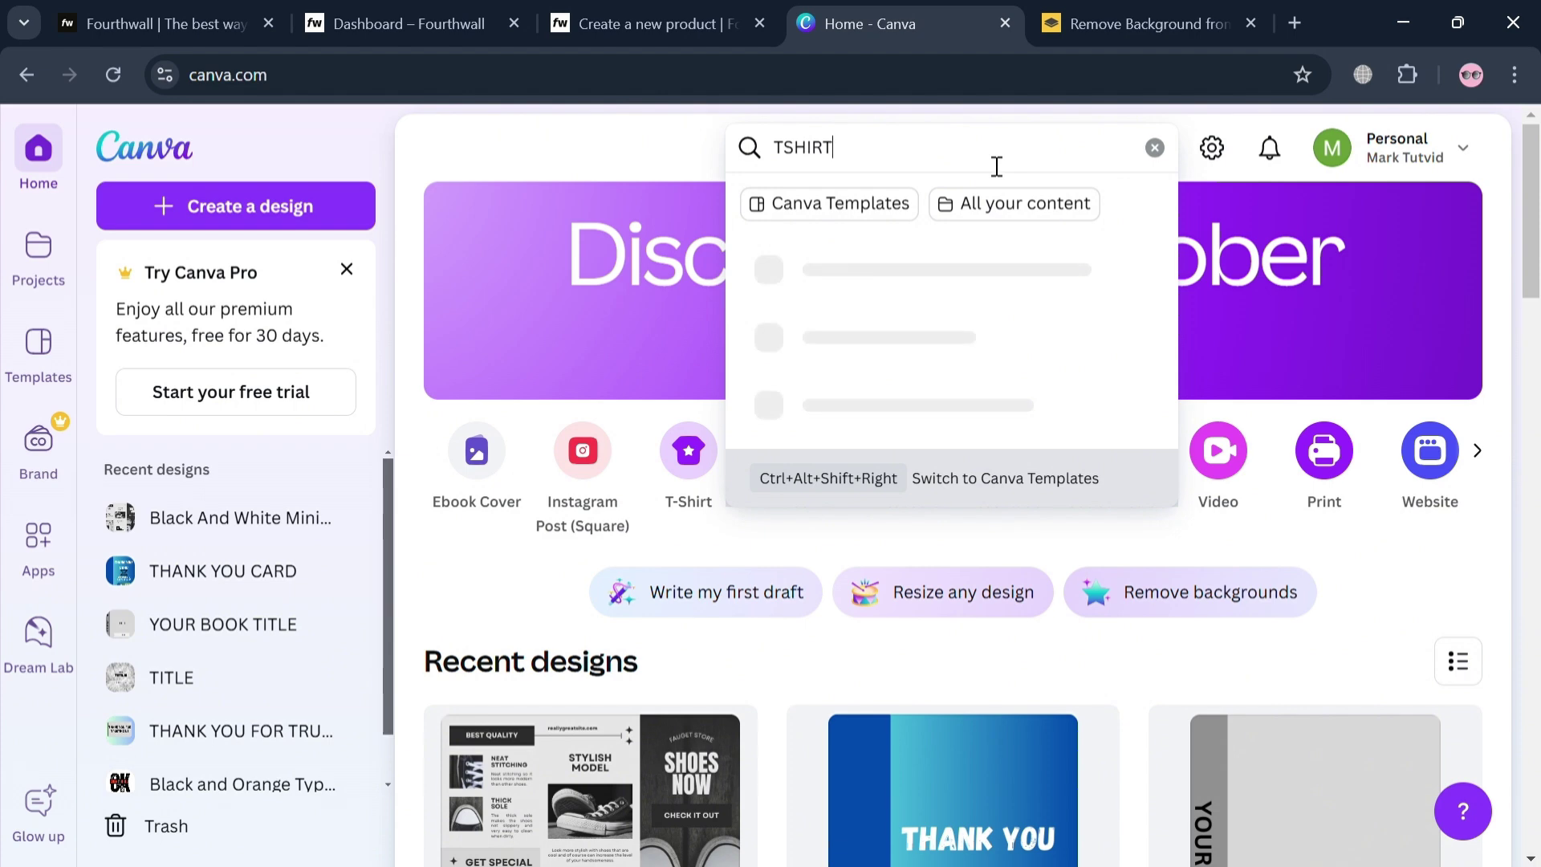
key("Return")
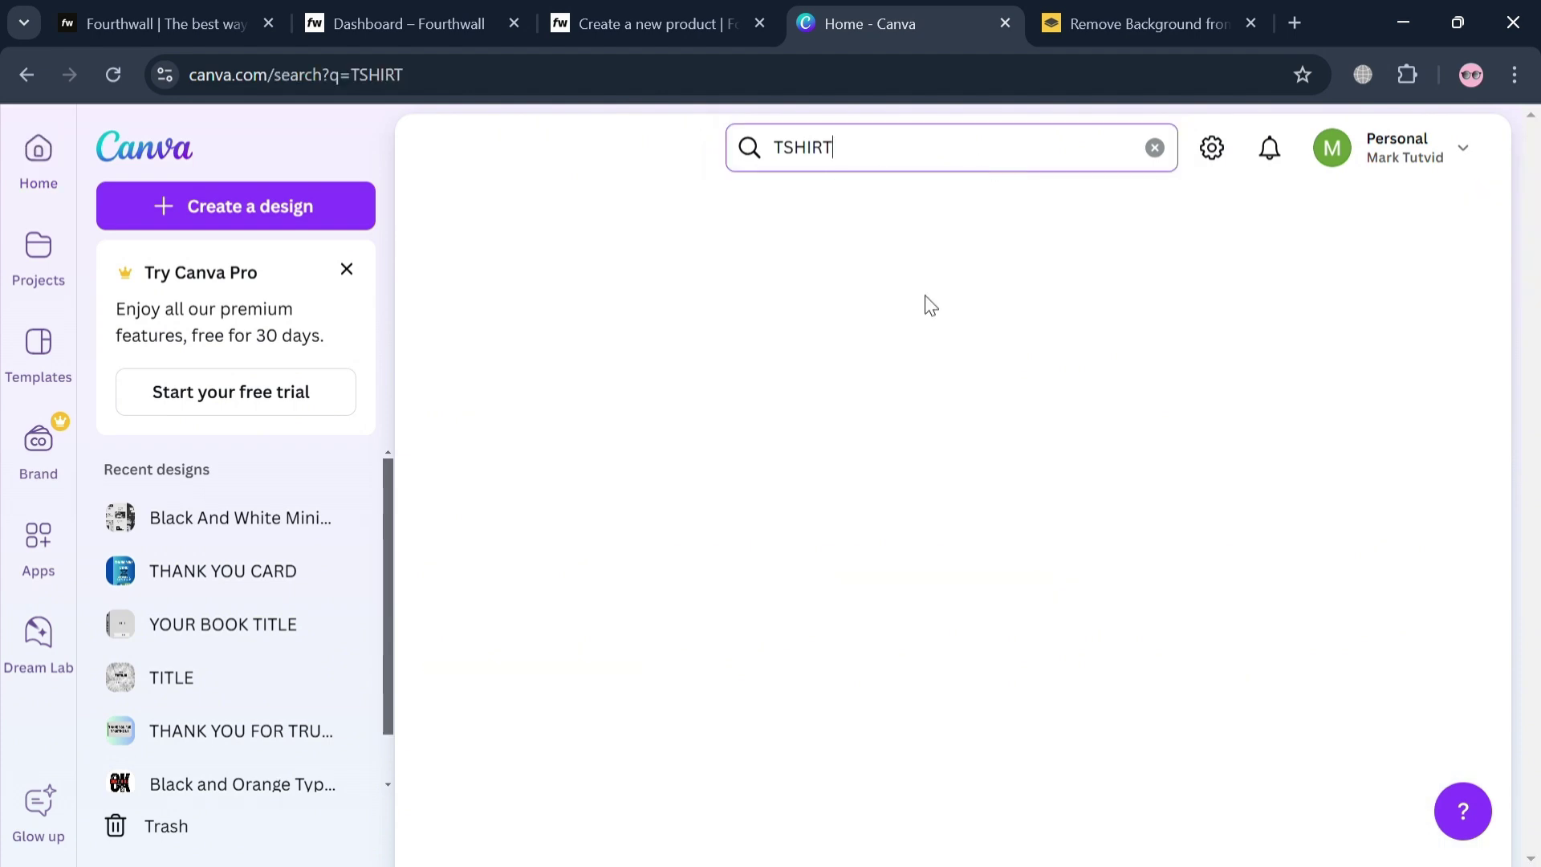
Show all Canva Templates for the TSHIRT search, 14,871 results.
scroll(806, 578, "down", 5)
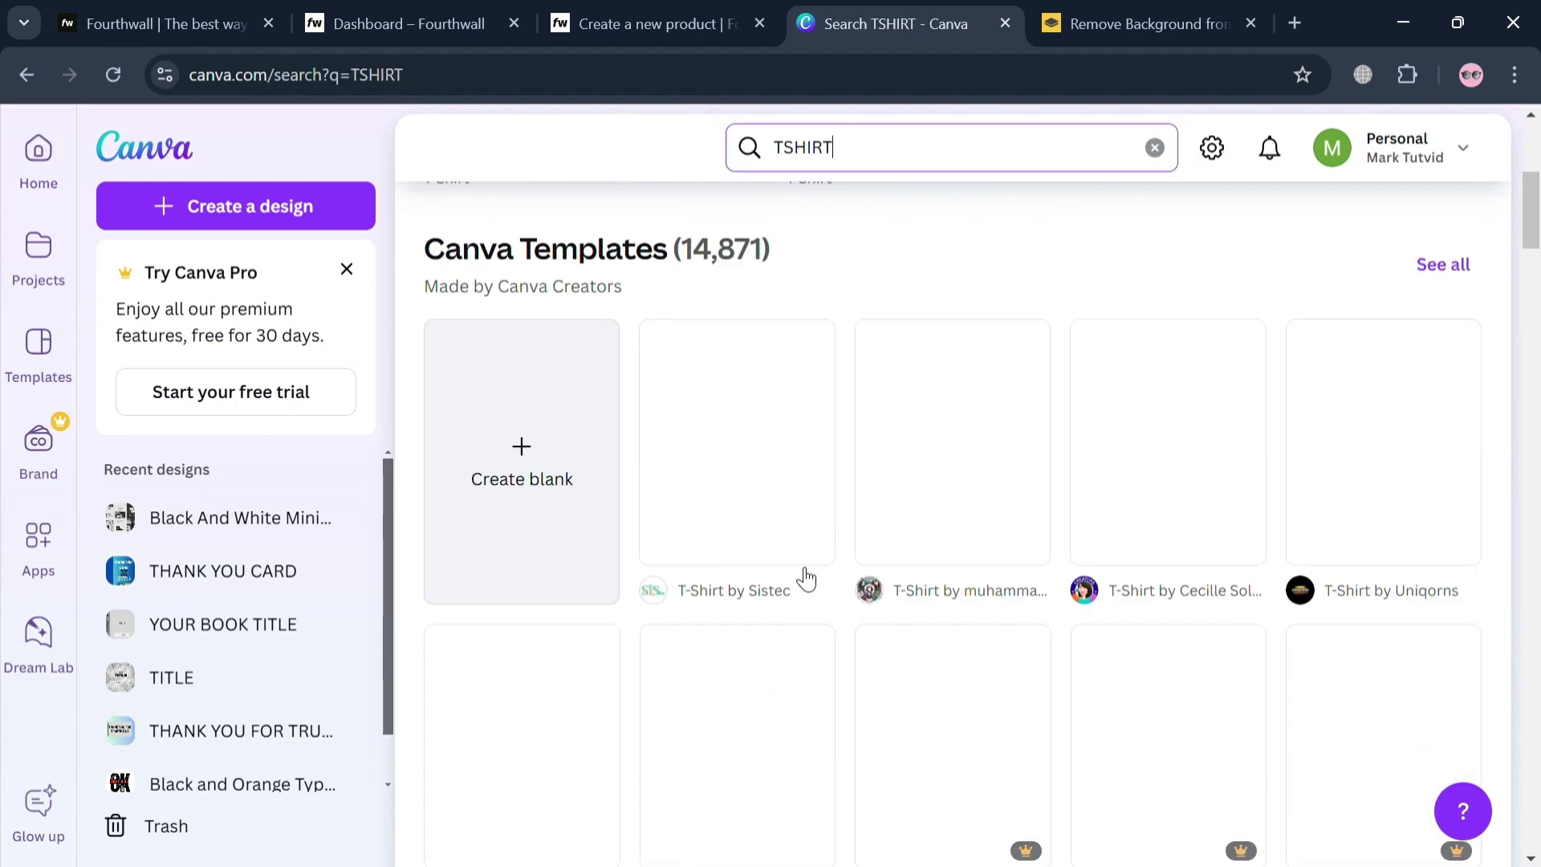
scroll(1071, 481, "up", 6)
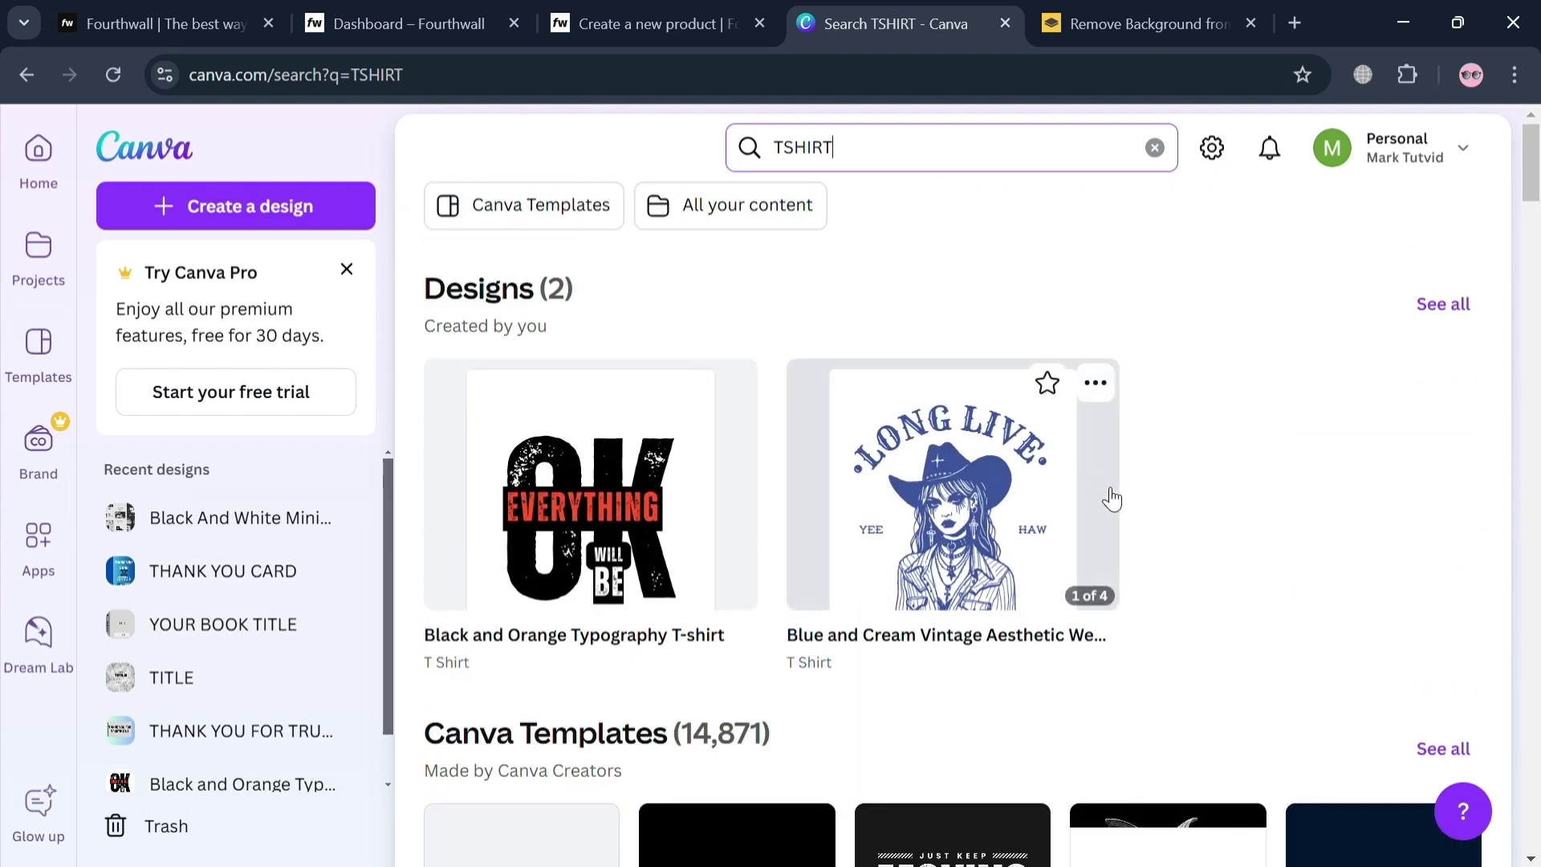
scroll(1450, 566, "down", 4)
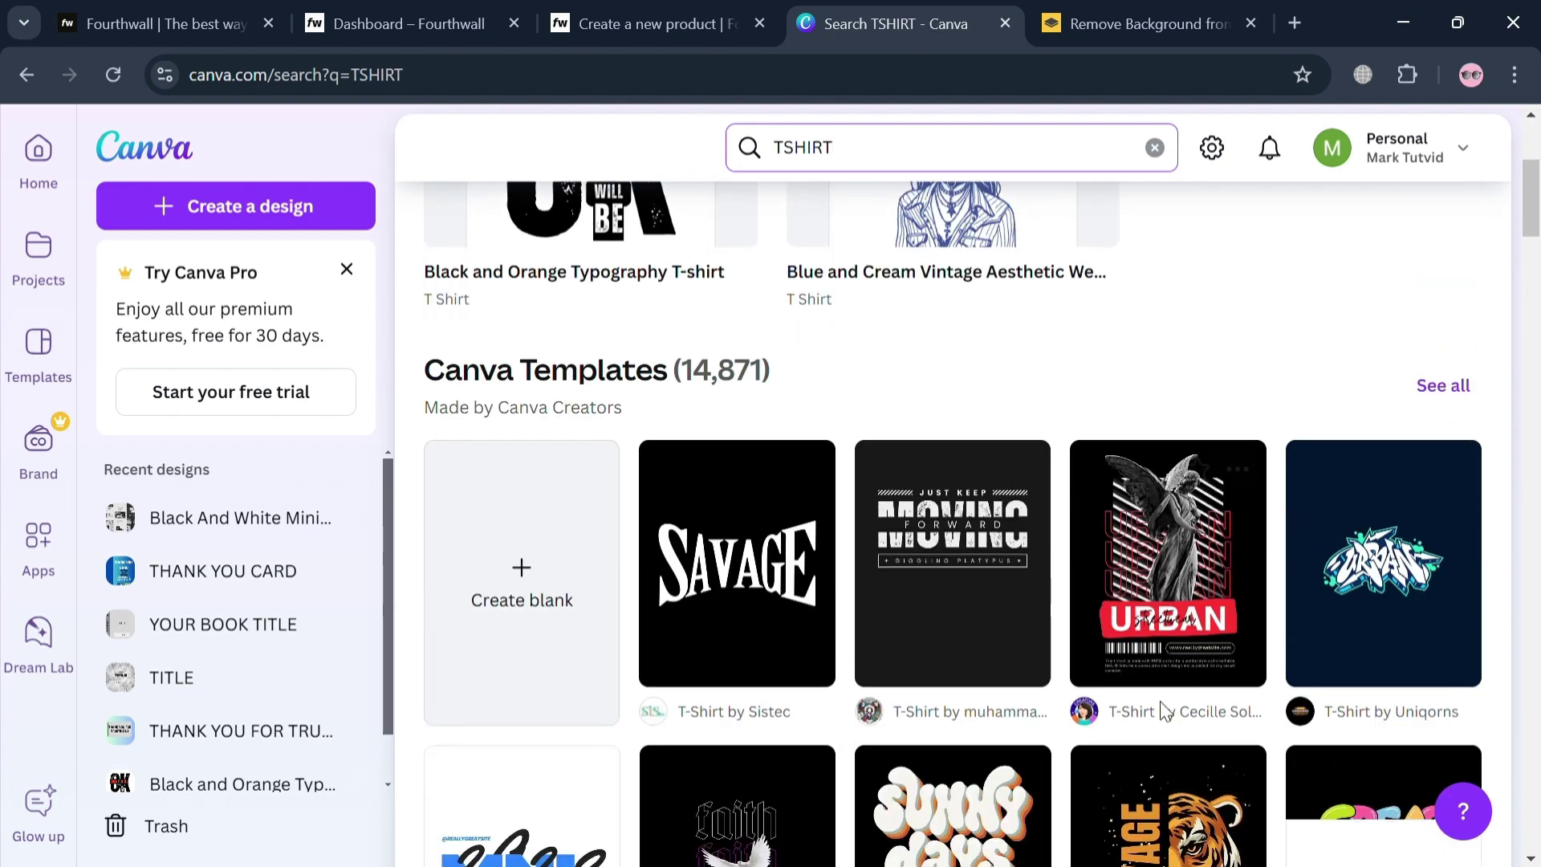
scroll(1138, 744, "down", 6)
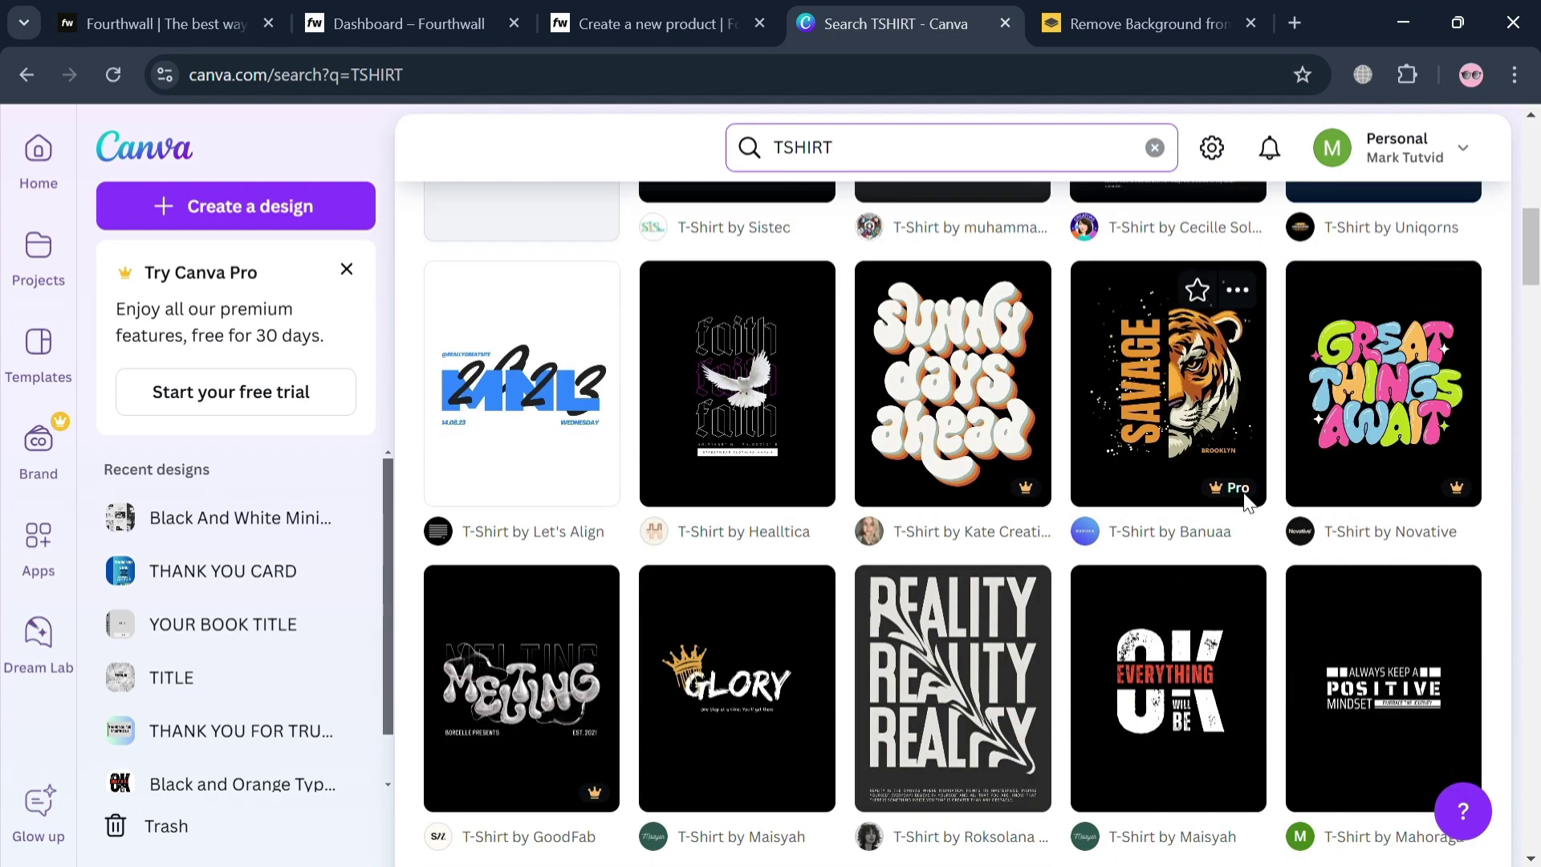
scroll(1285, 497, "up", 4)
scroll(1315, 499, "up", 3)
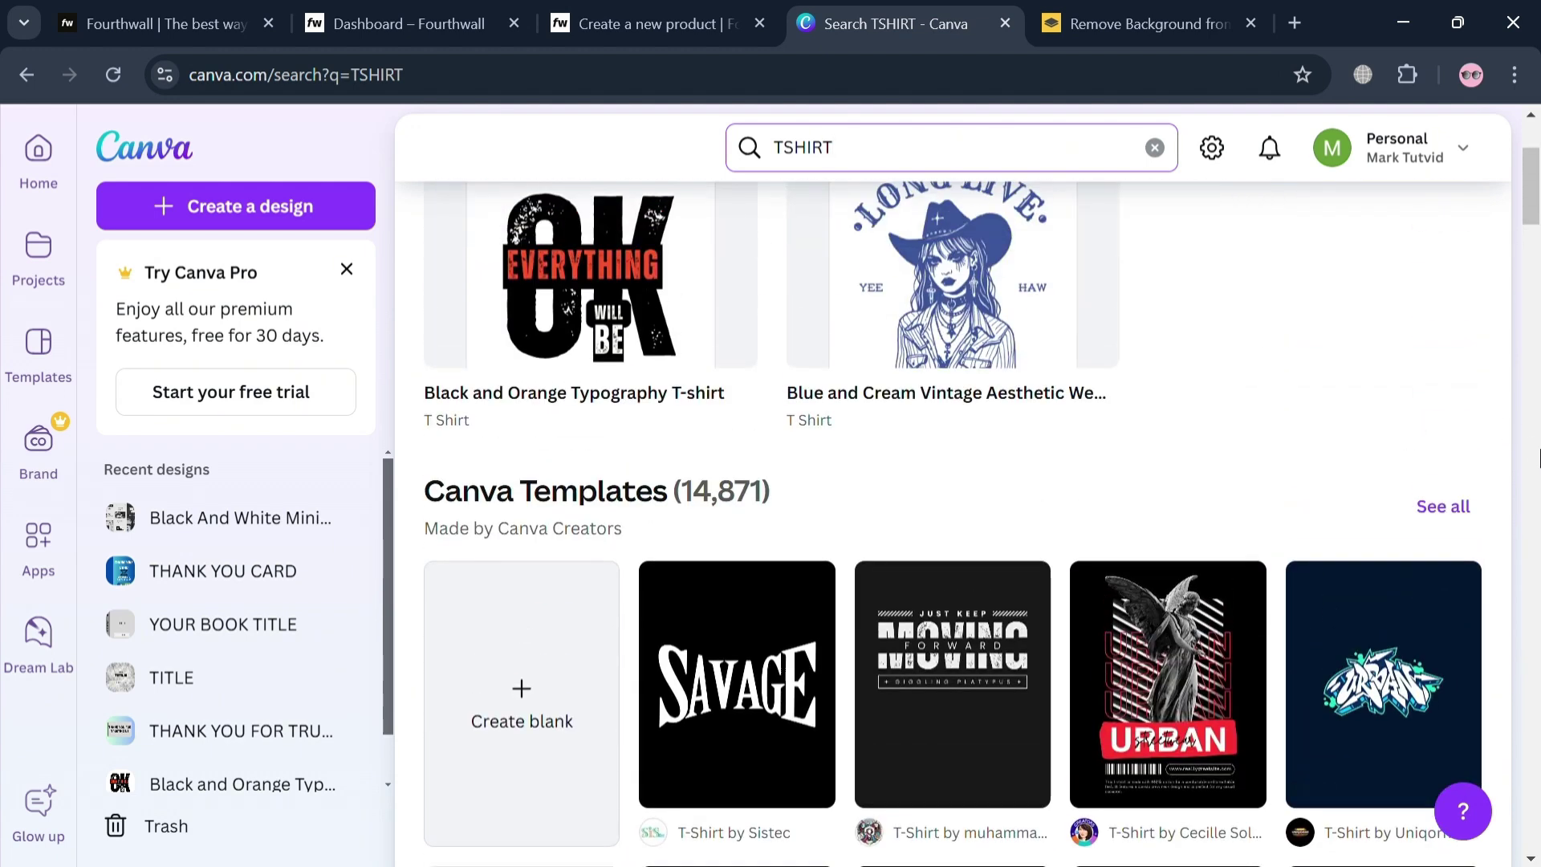
left_click(1445, 507)
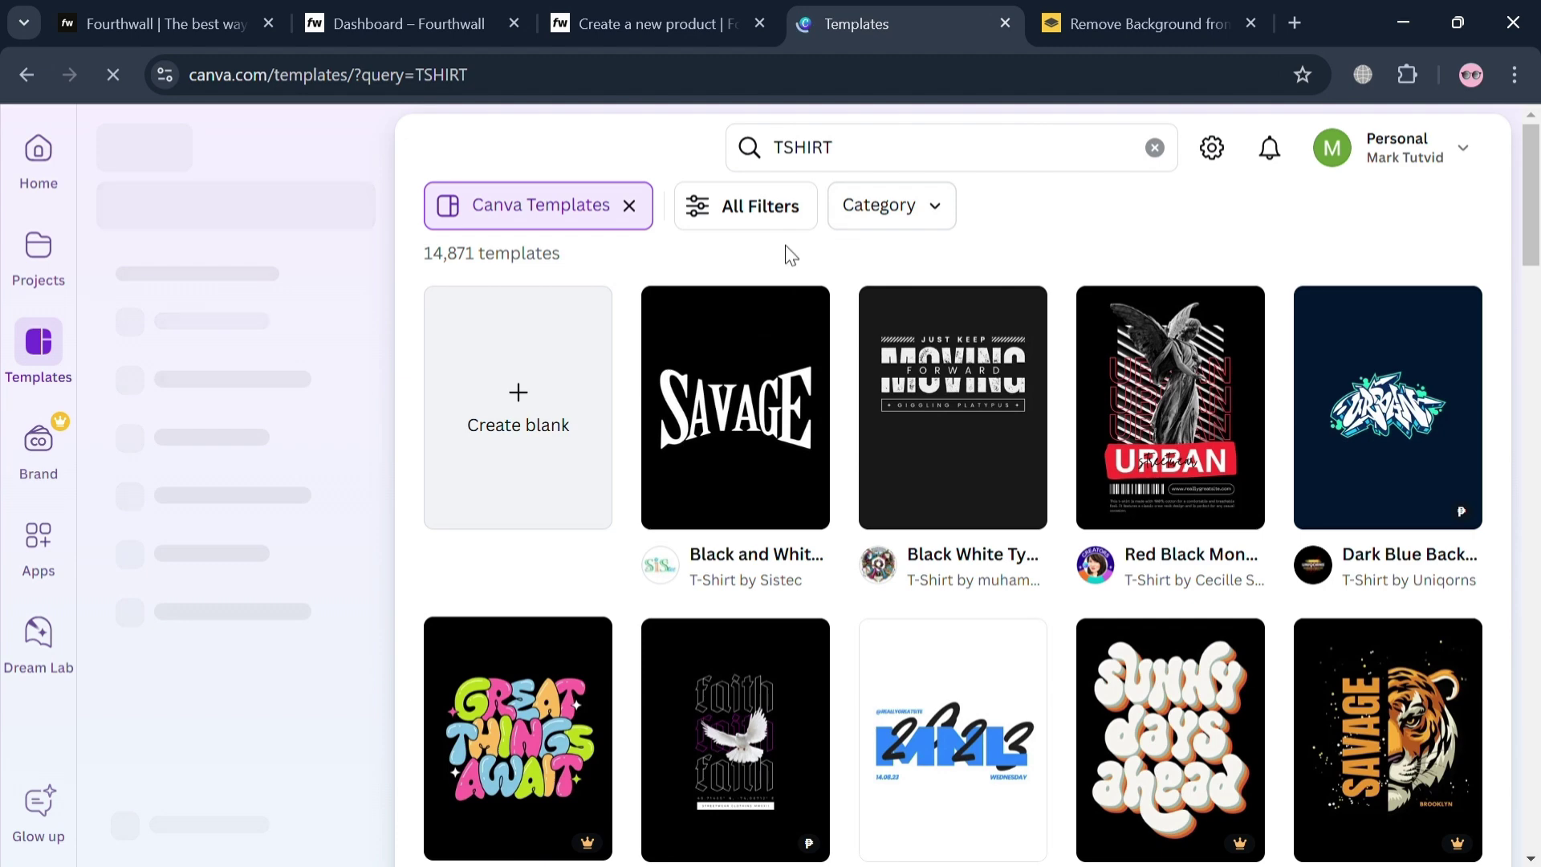
Filter the T-shirt templates to Free price only, leaving 4,615 results.
left_click(771, 210)
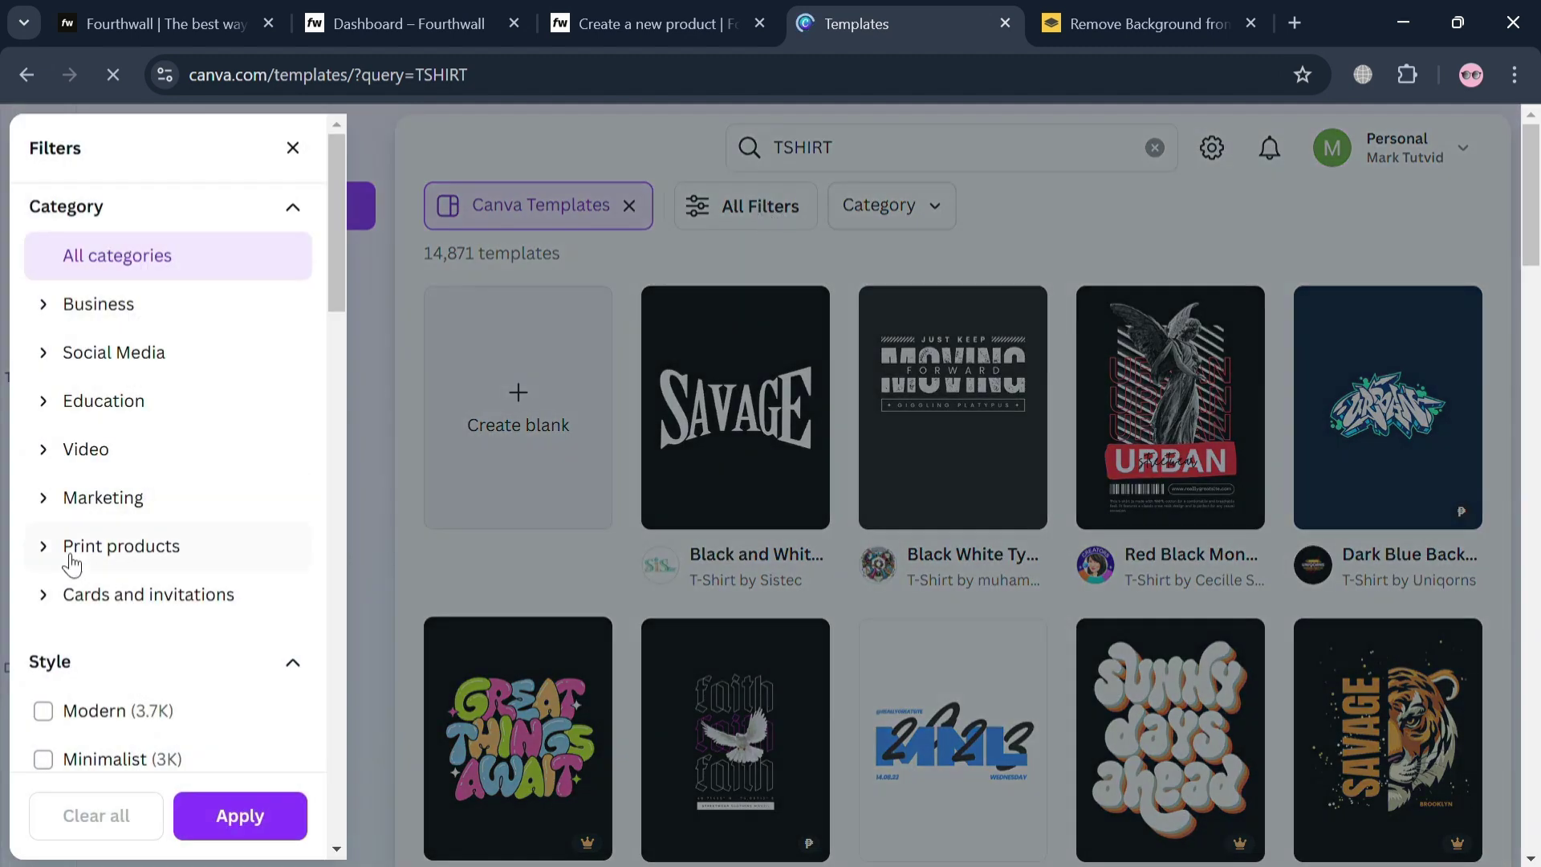
scroll(110, 647, "down", 15)
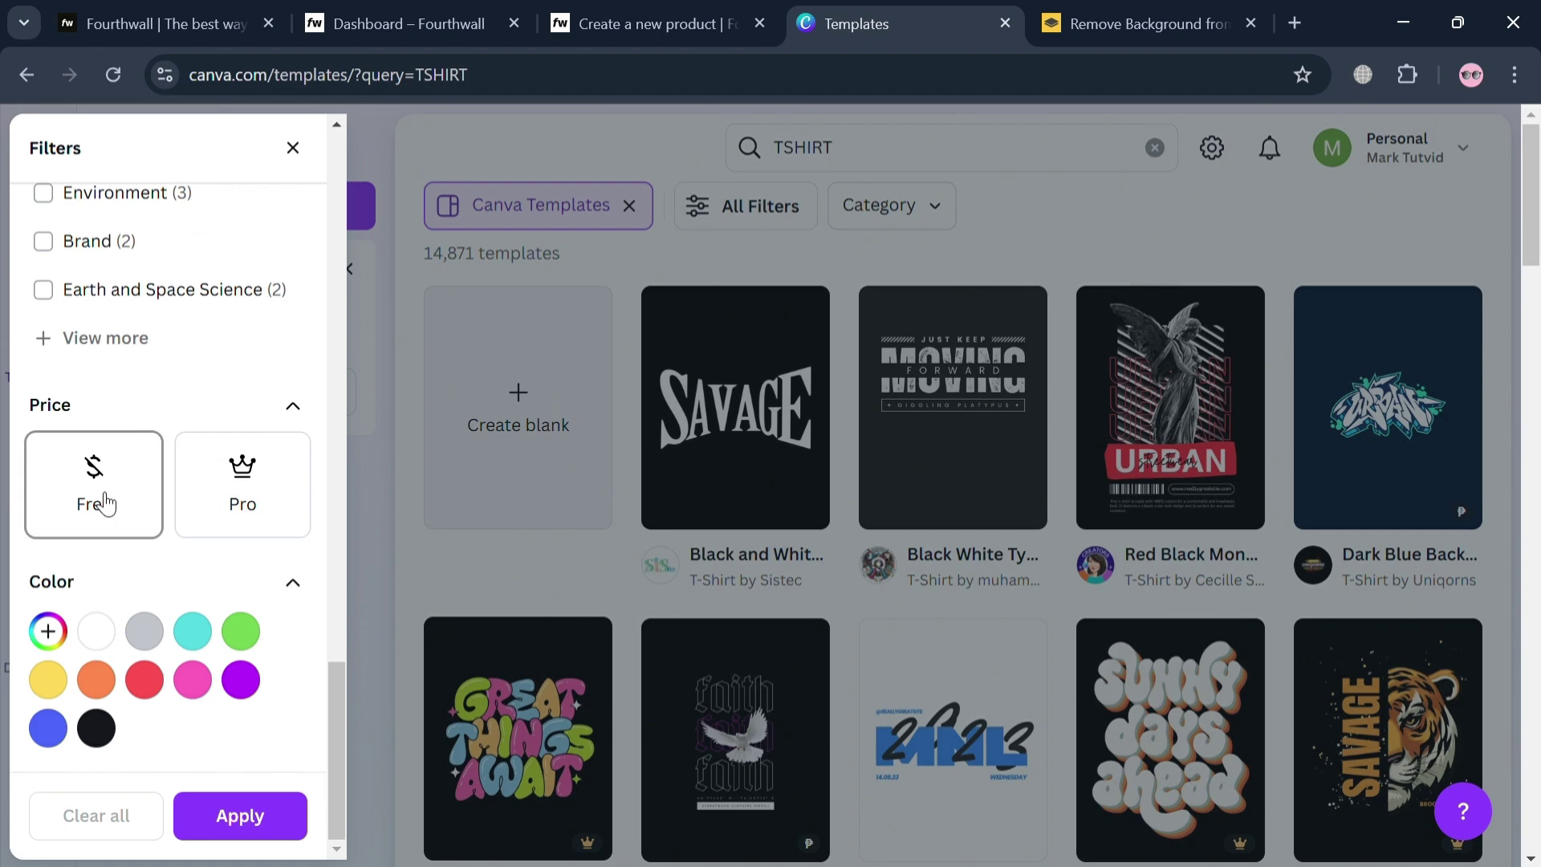
left_click(105, 501)
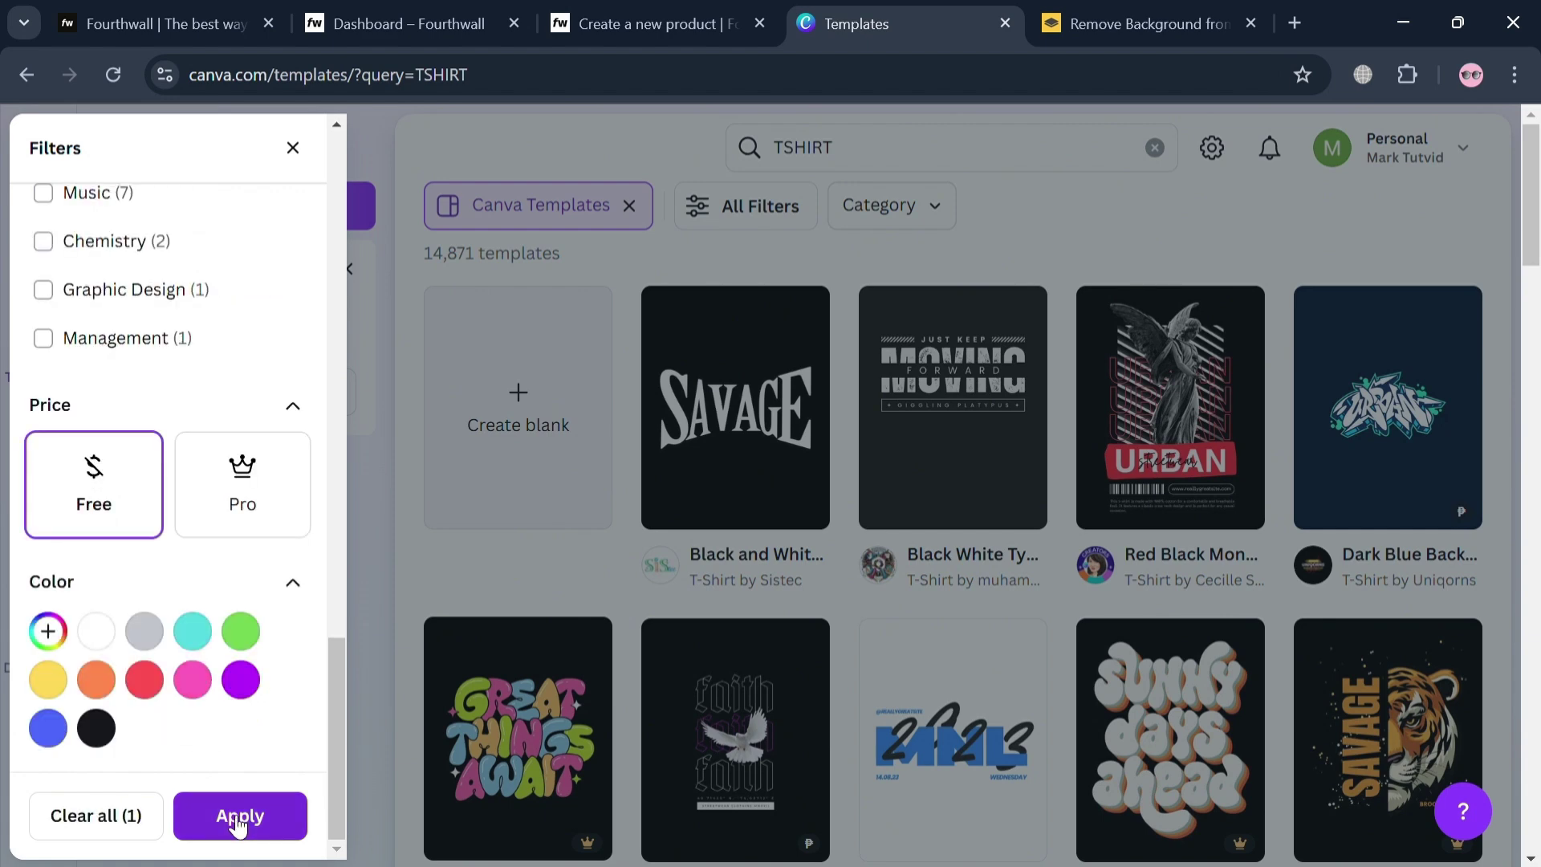
left_click(240, 819)
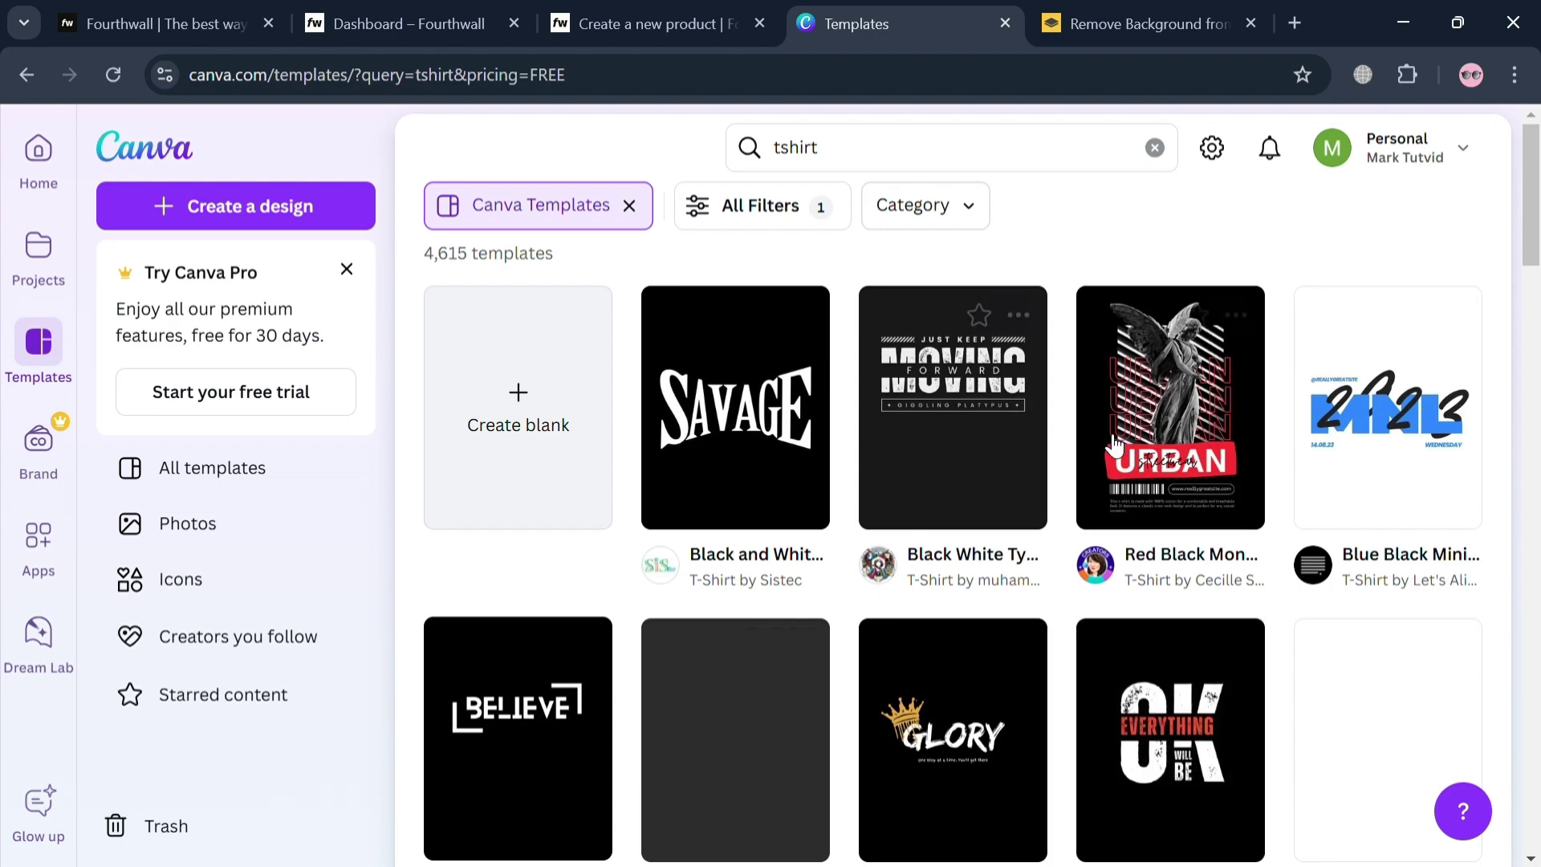
Open the Black White Simple Forever Alone Text T-shirt template's details.
scroll(1129, 461, "down", 5)
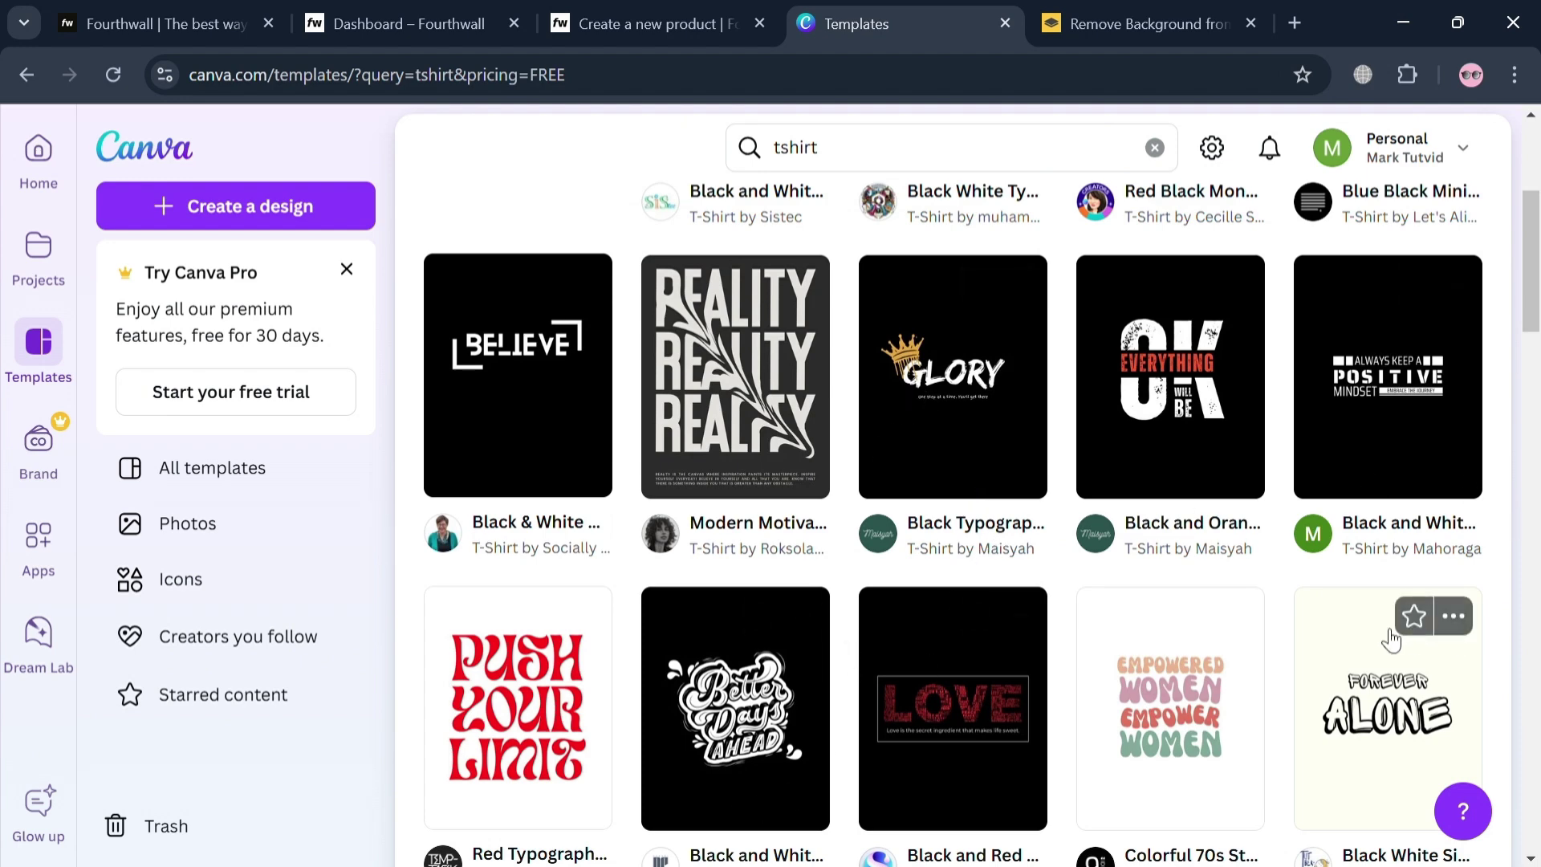
scroll(1413, 638, "down", 3)
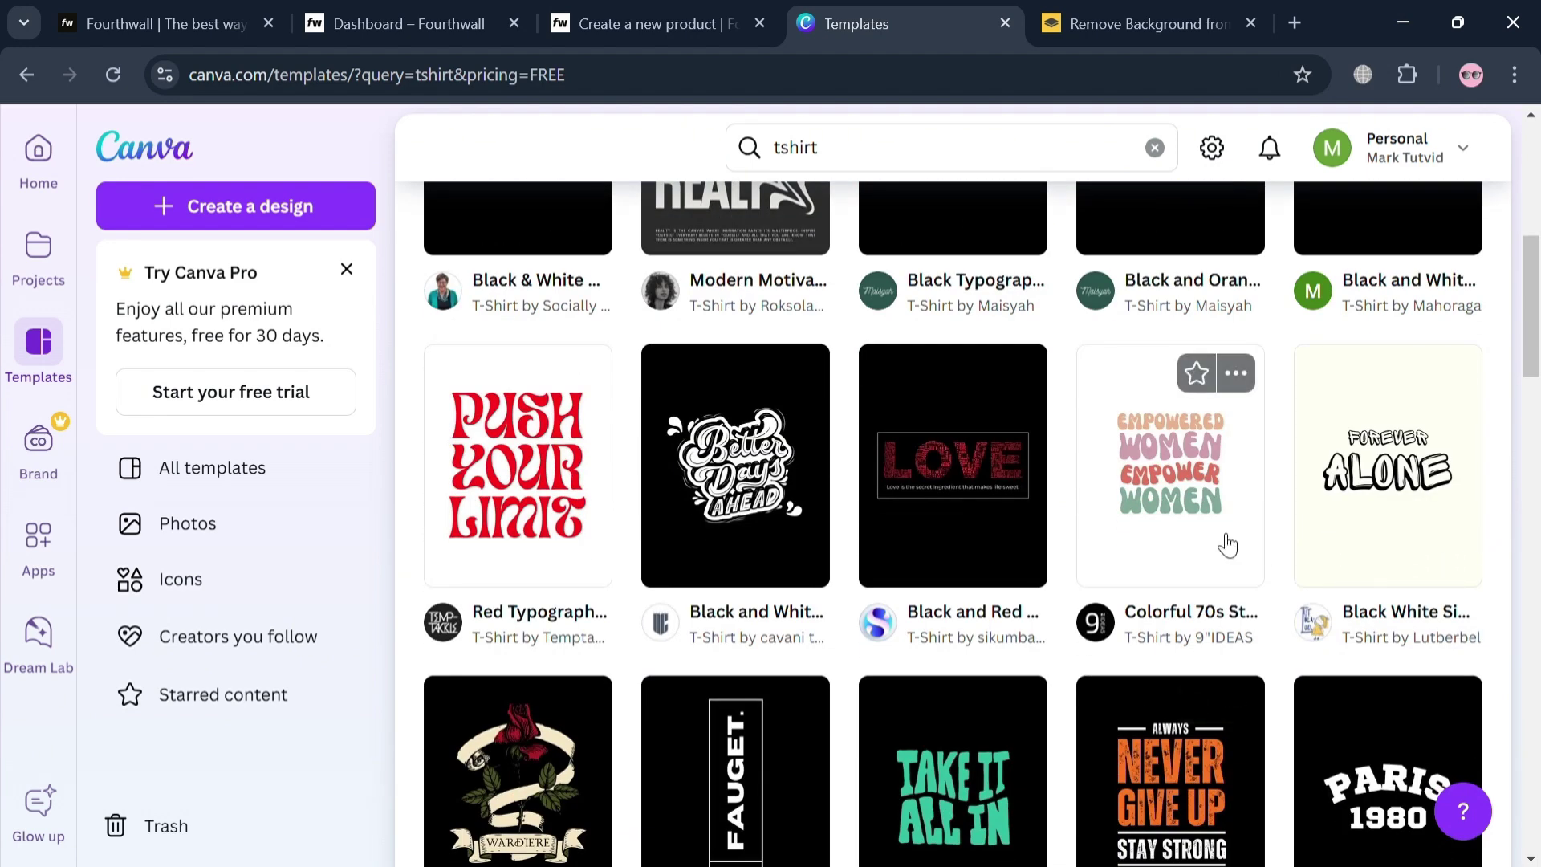
left_click(1448, 520)
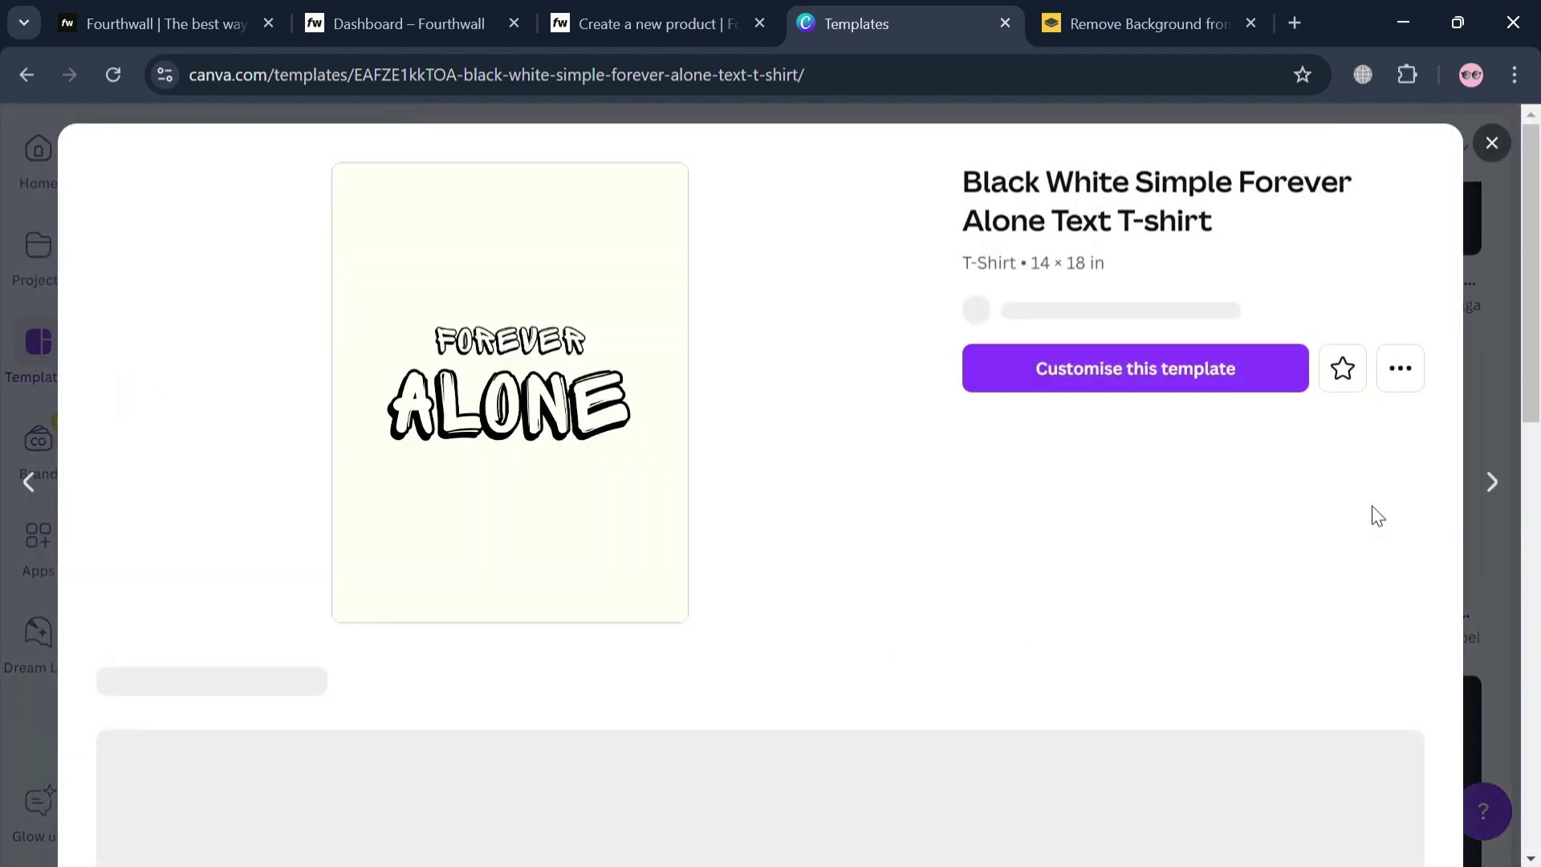
Customise the Forever Alone template, making the ALONE and FOREVER text light cream.
left_click(1140, 398)
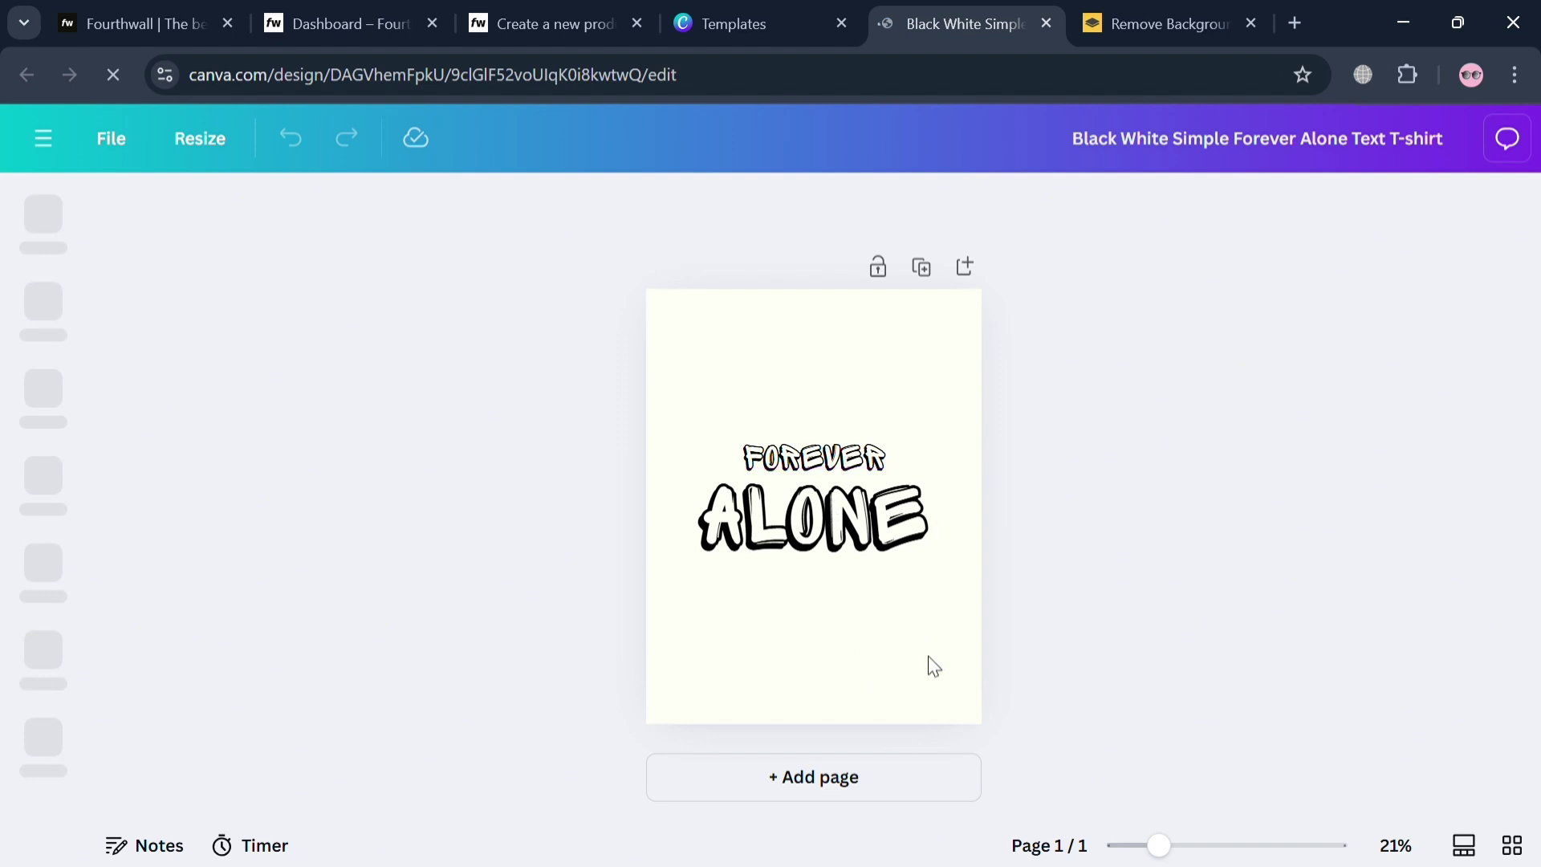
left_click(932, 664)
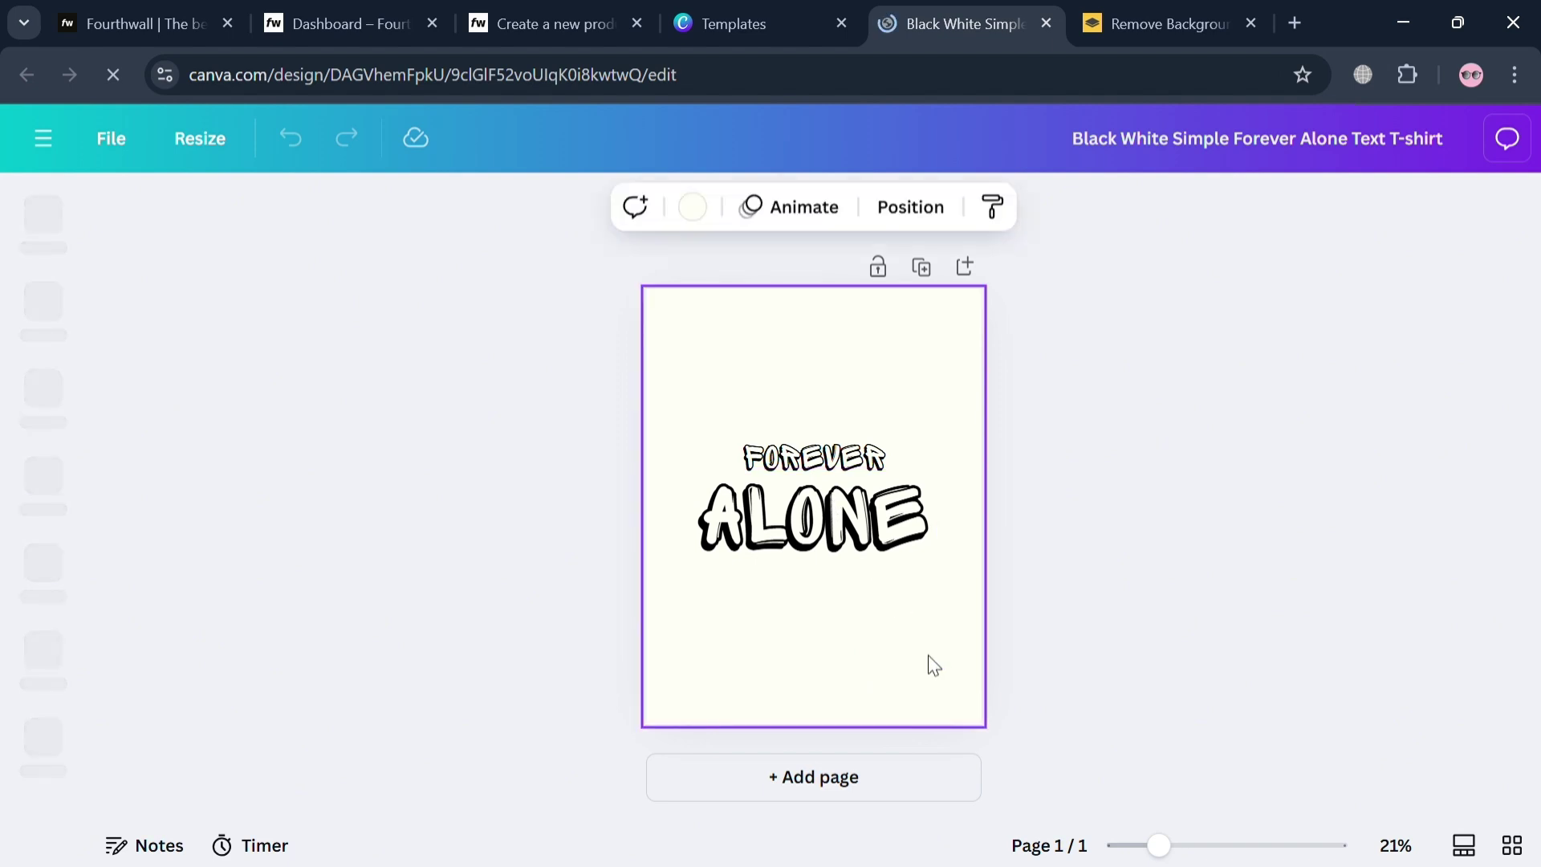
left_click(693, 208)
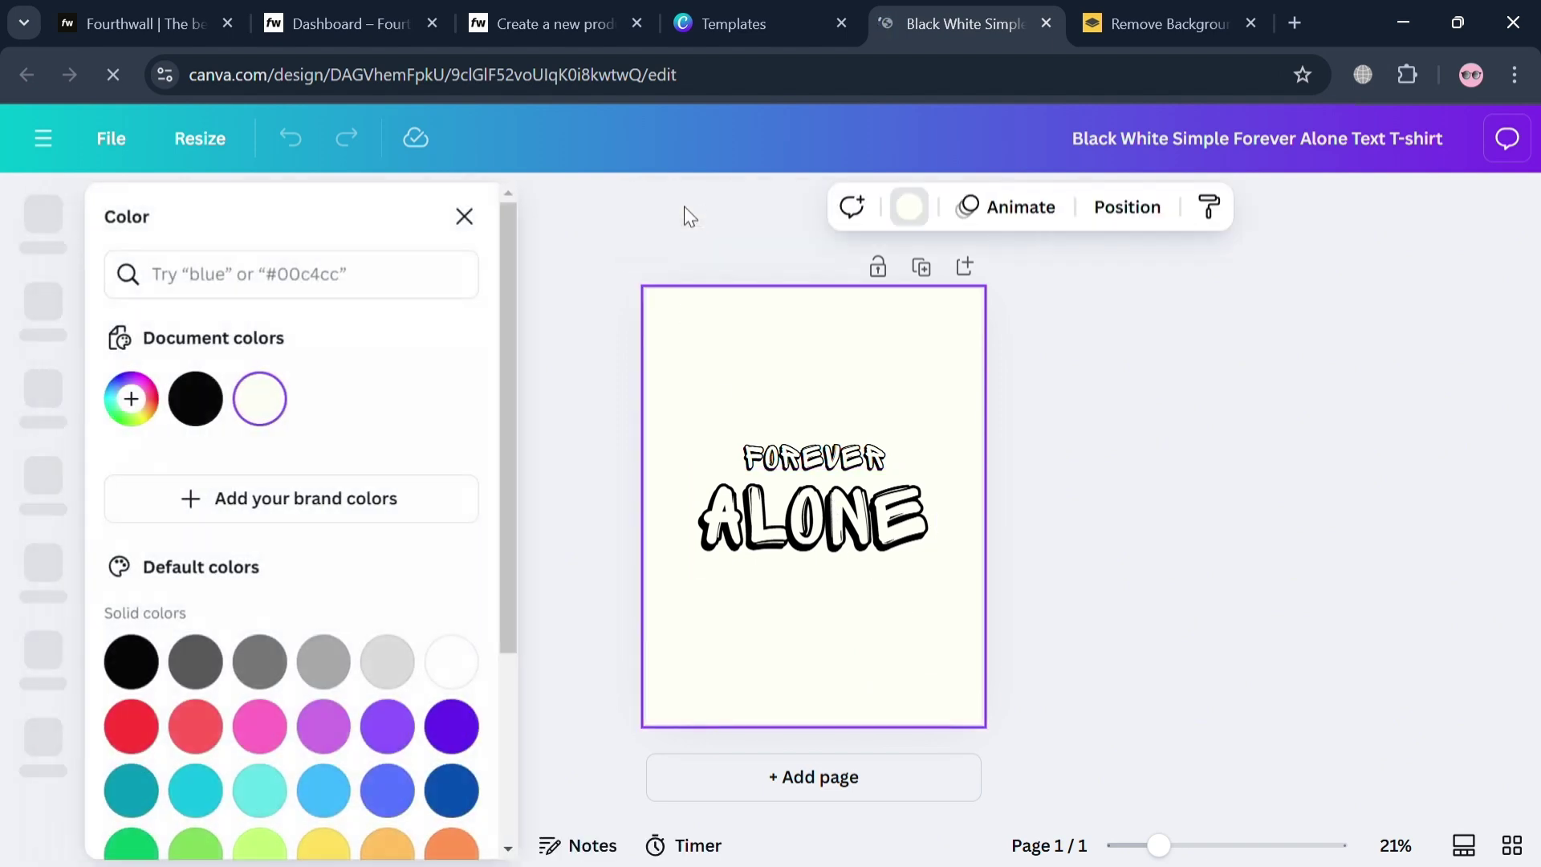
left_click(804, 516)
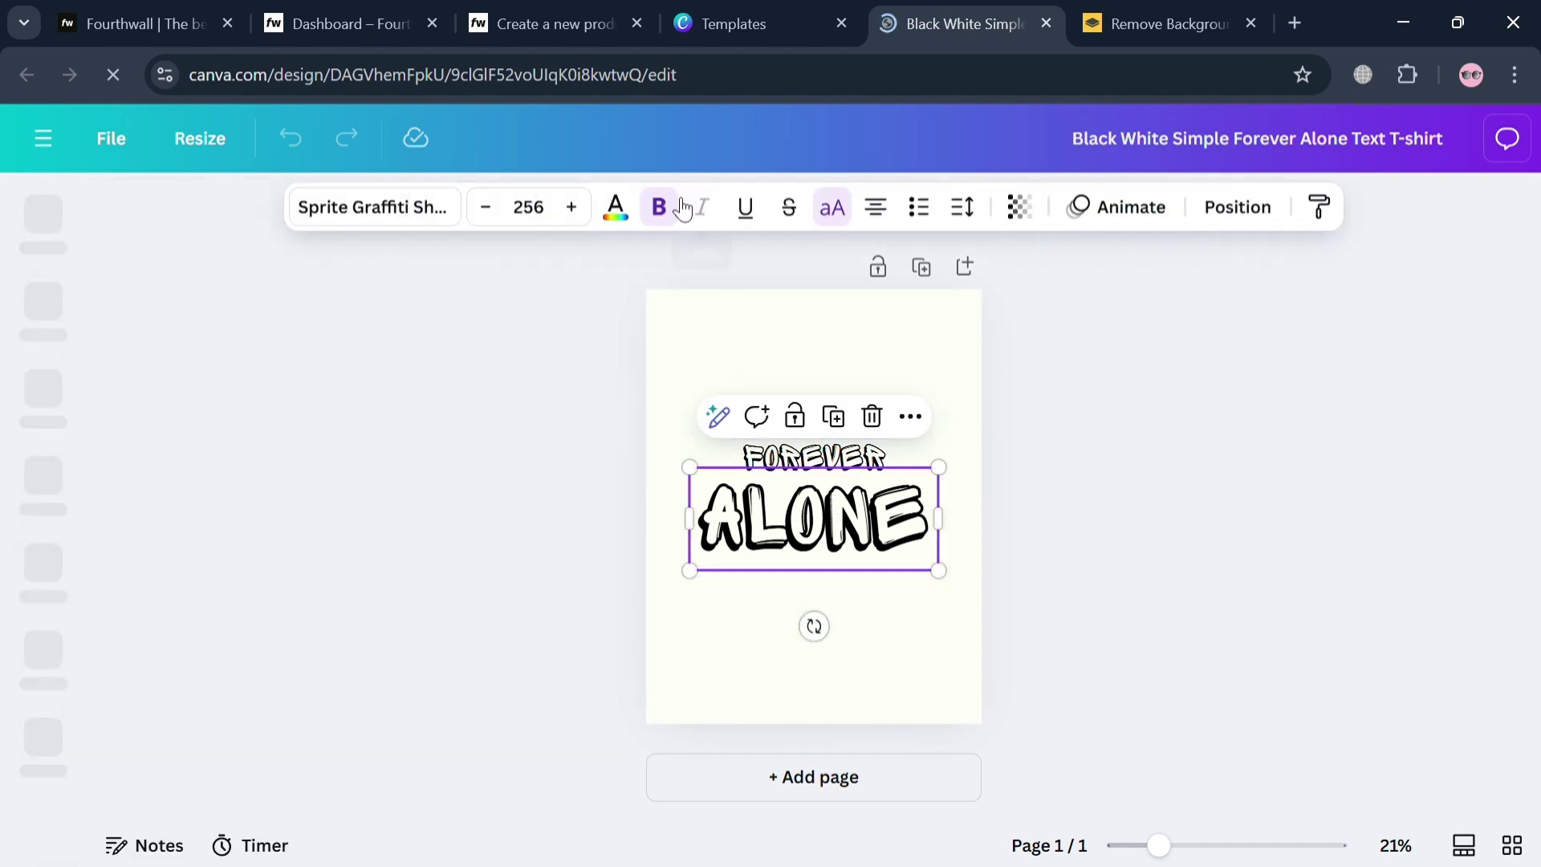
left_click(615, 223)
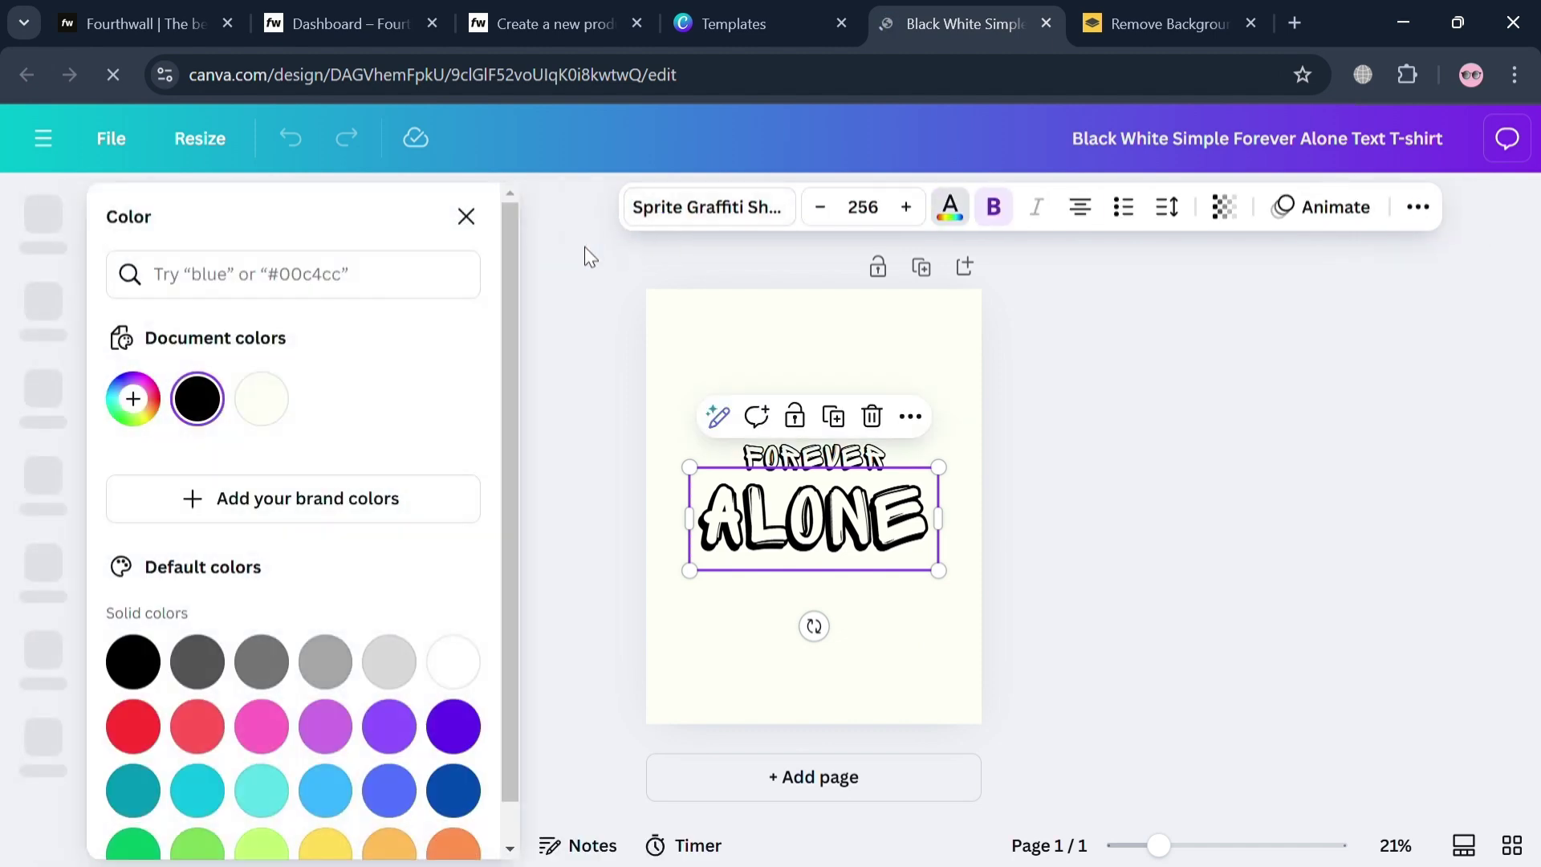
left_click(264, 400)
left_click(825, 465)
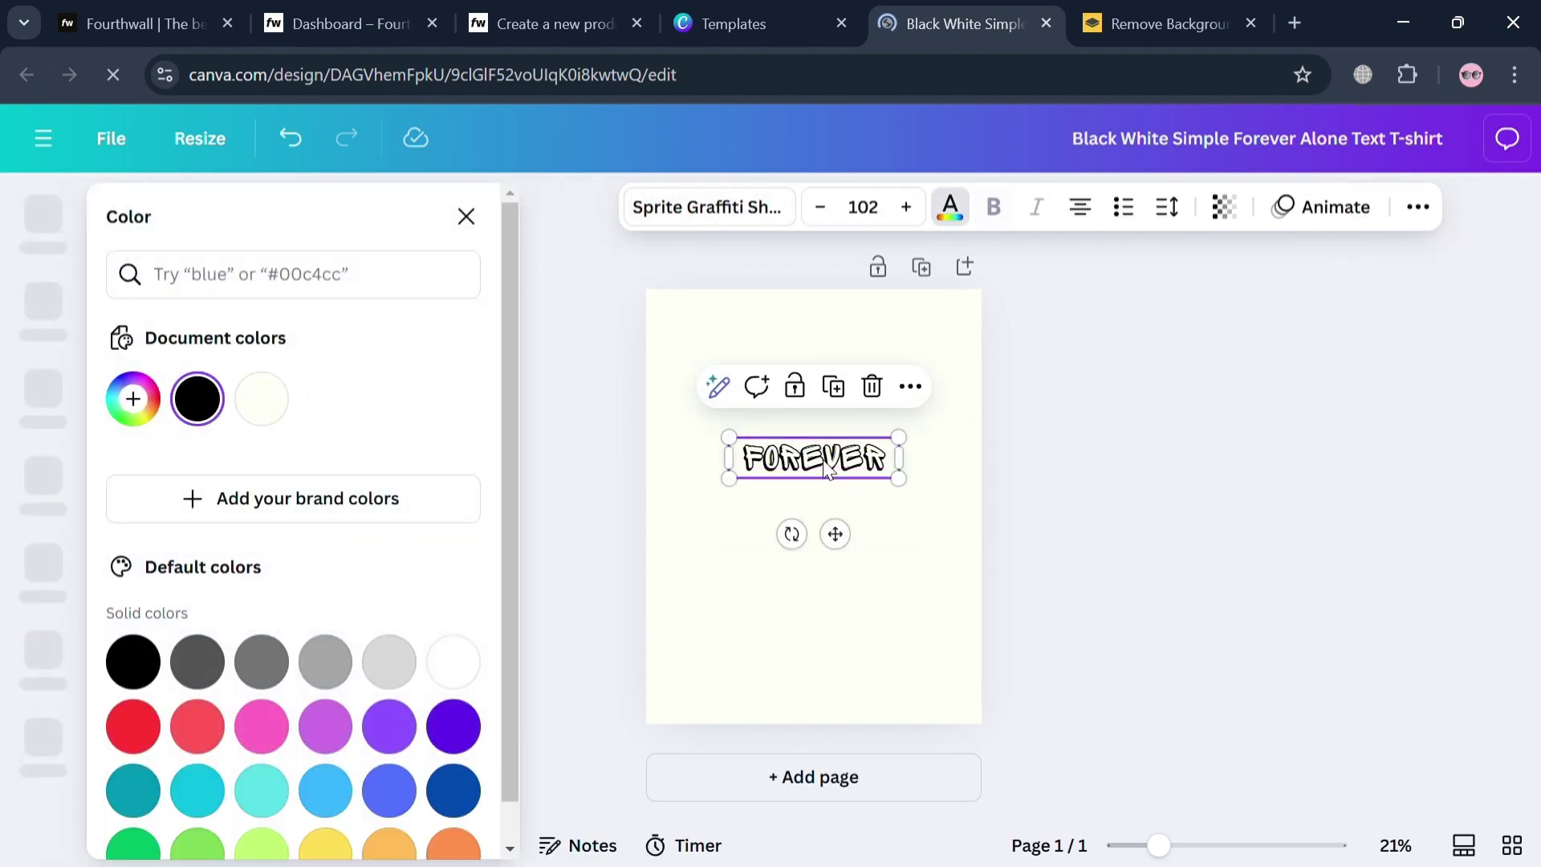
left_click(265, 401)
Turn the page background black and bring up the Elements library.
left_click(744, 425)
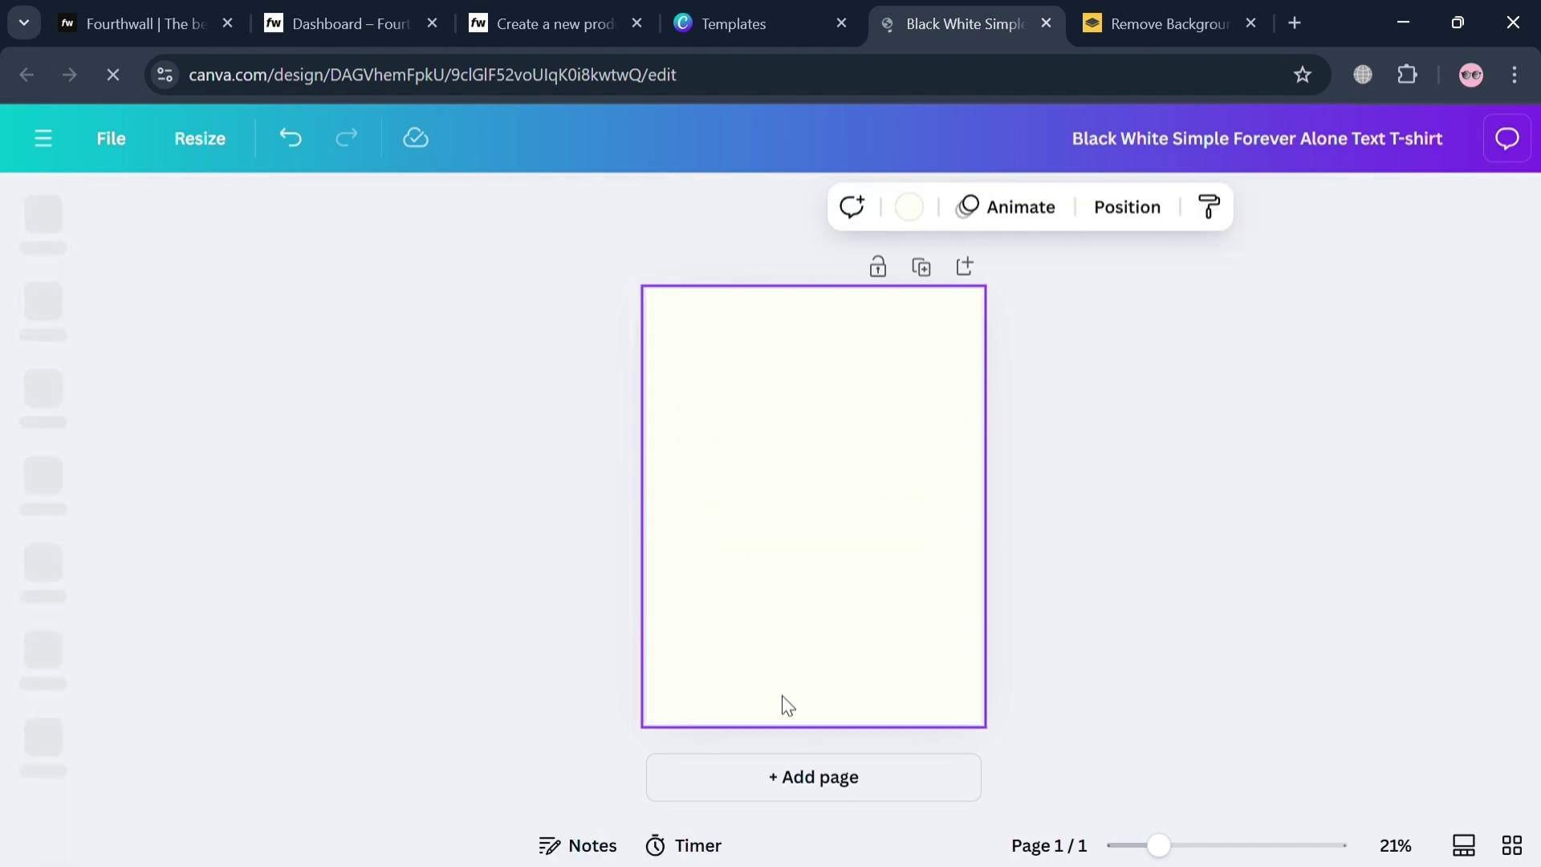
left_click(697, 210)
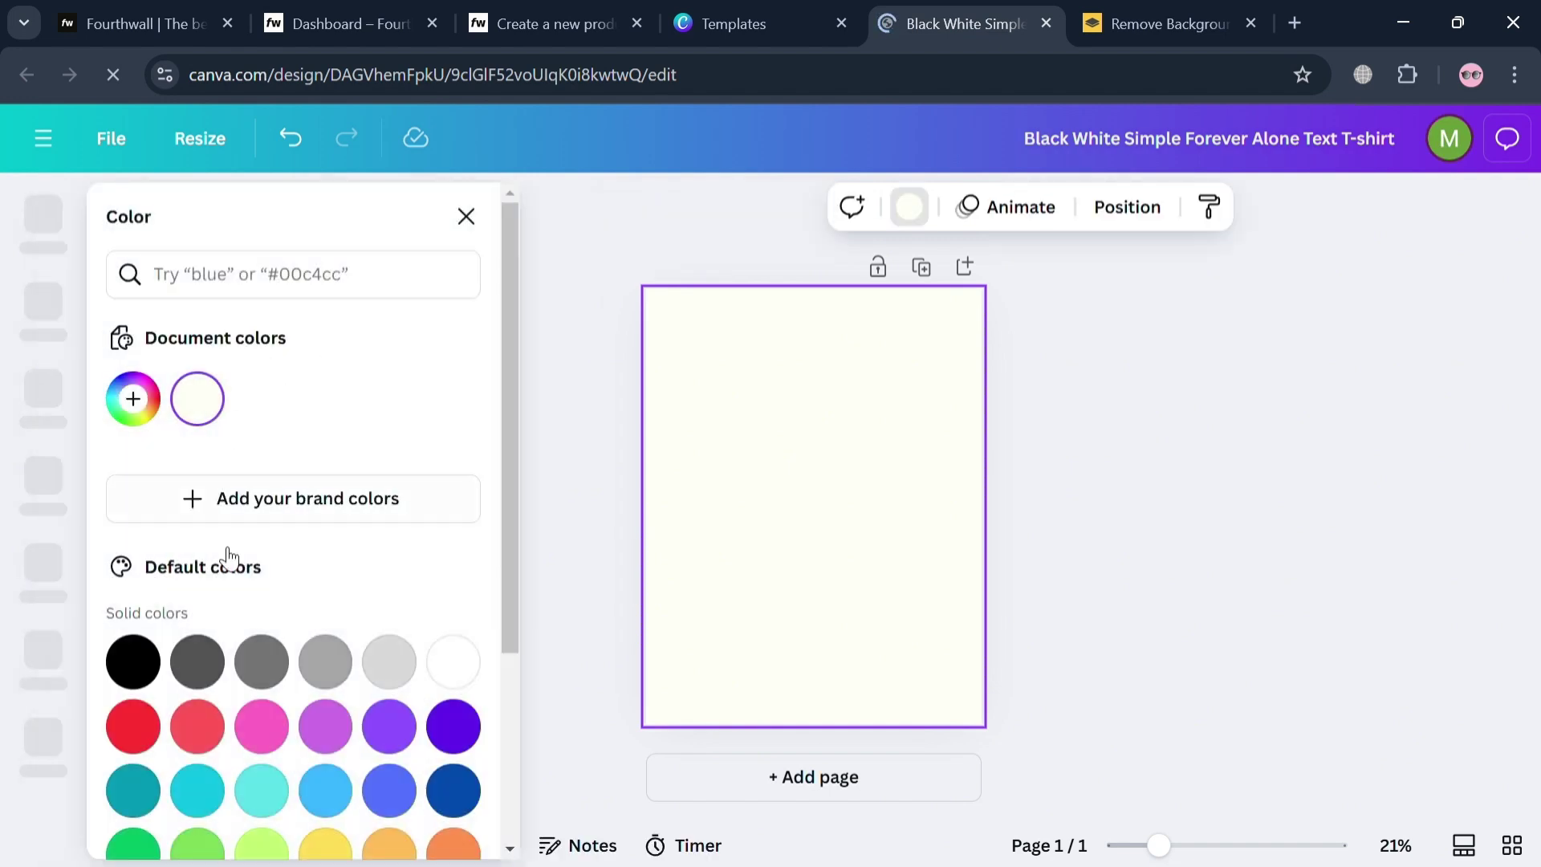
left_click(146, 665)
left_click(1183, 600)
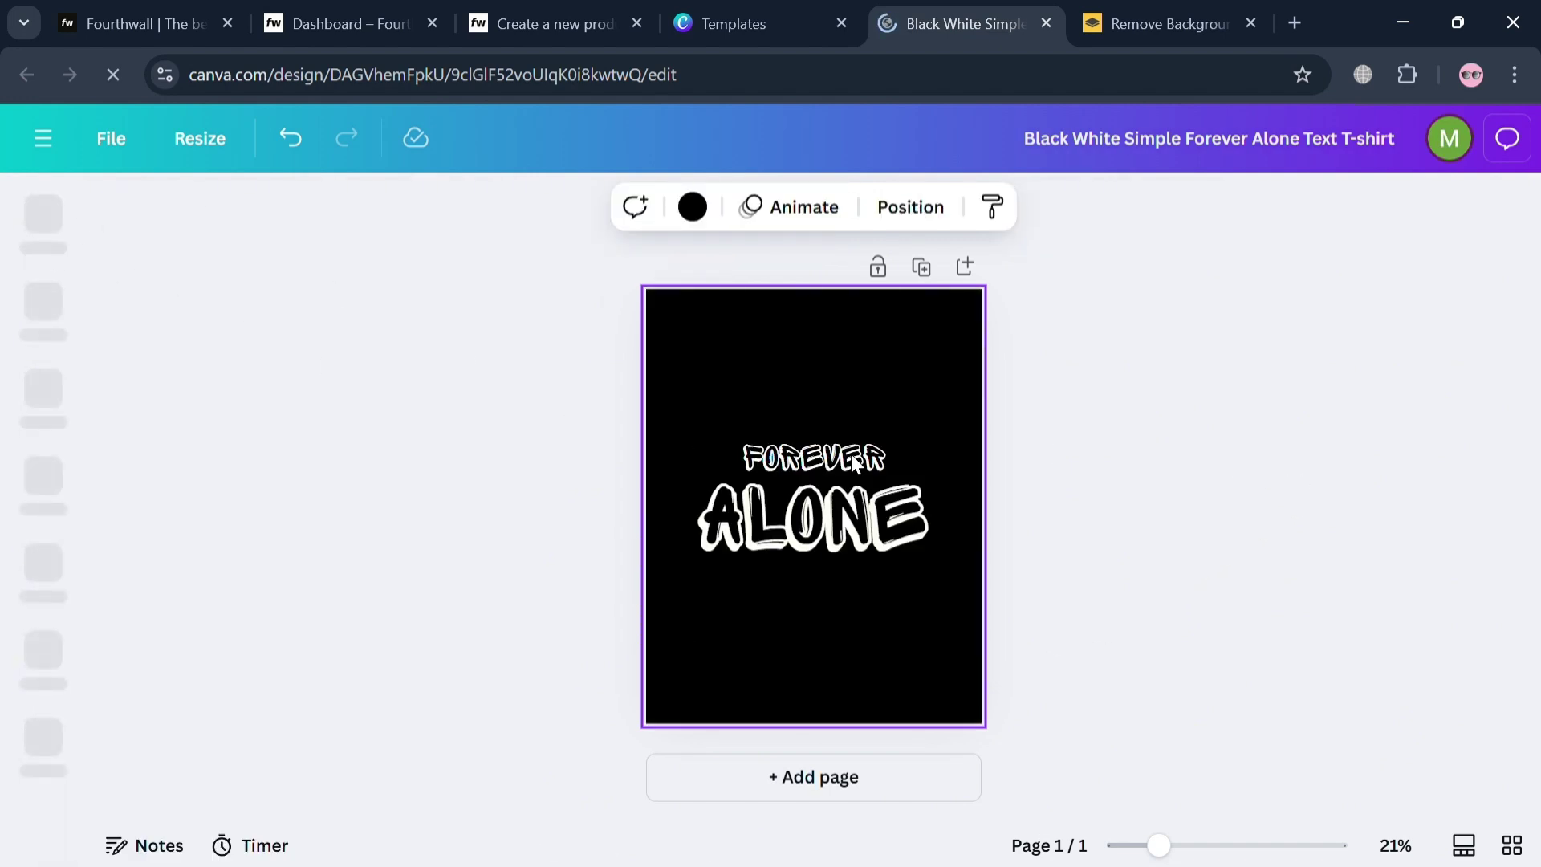
left_click(1235, 551)
left_click(44, 394)
left_click(46, 337)
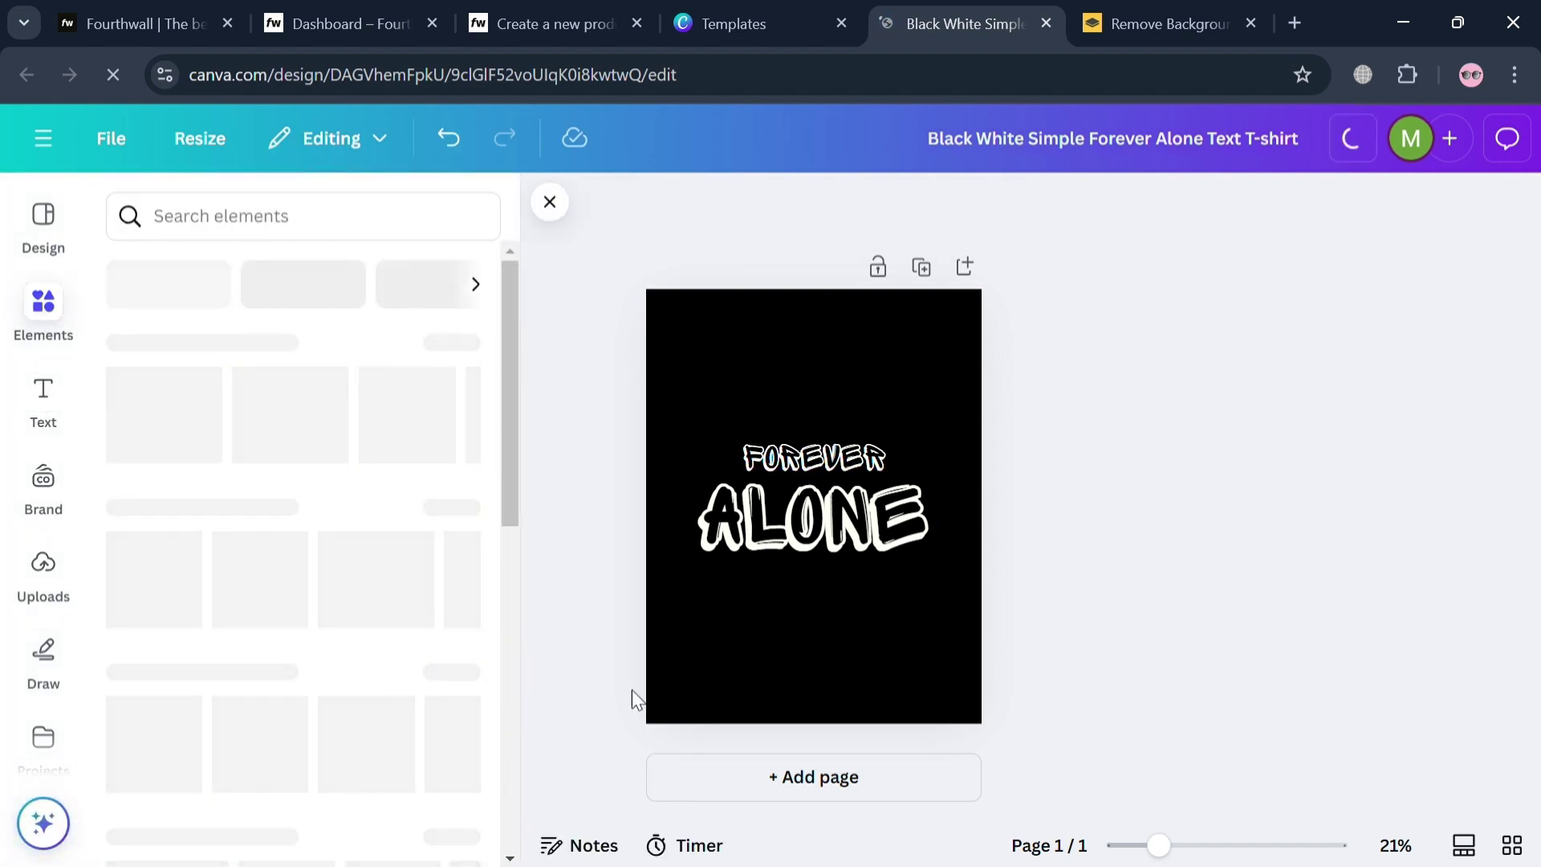
Change the word FOREVER to ALWAYS.
left_click(787, 469)
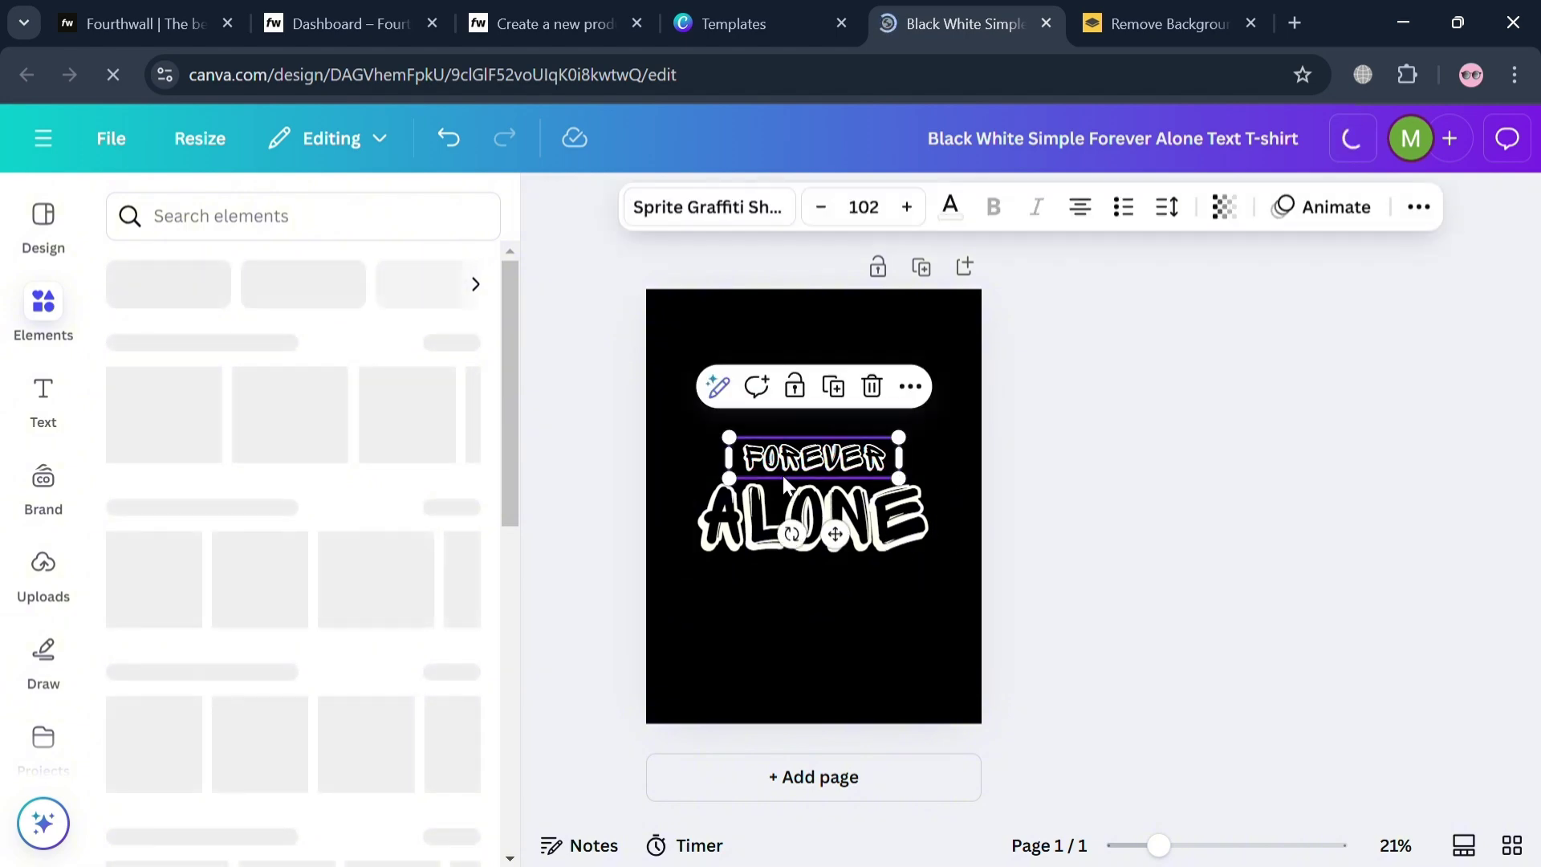
double_click(785, 480)
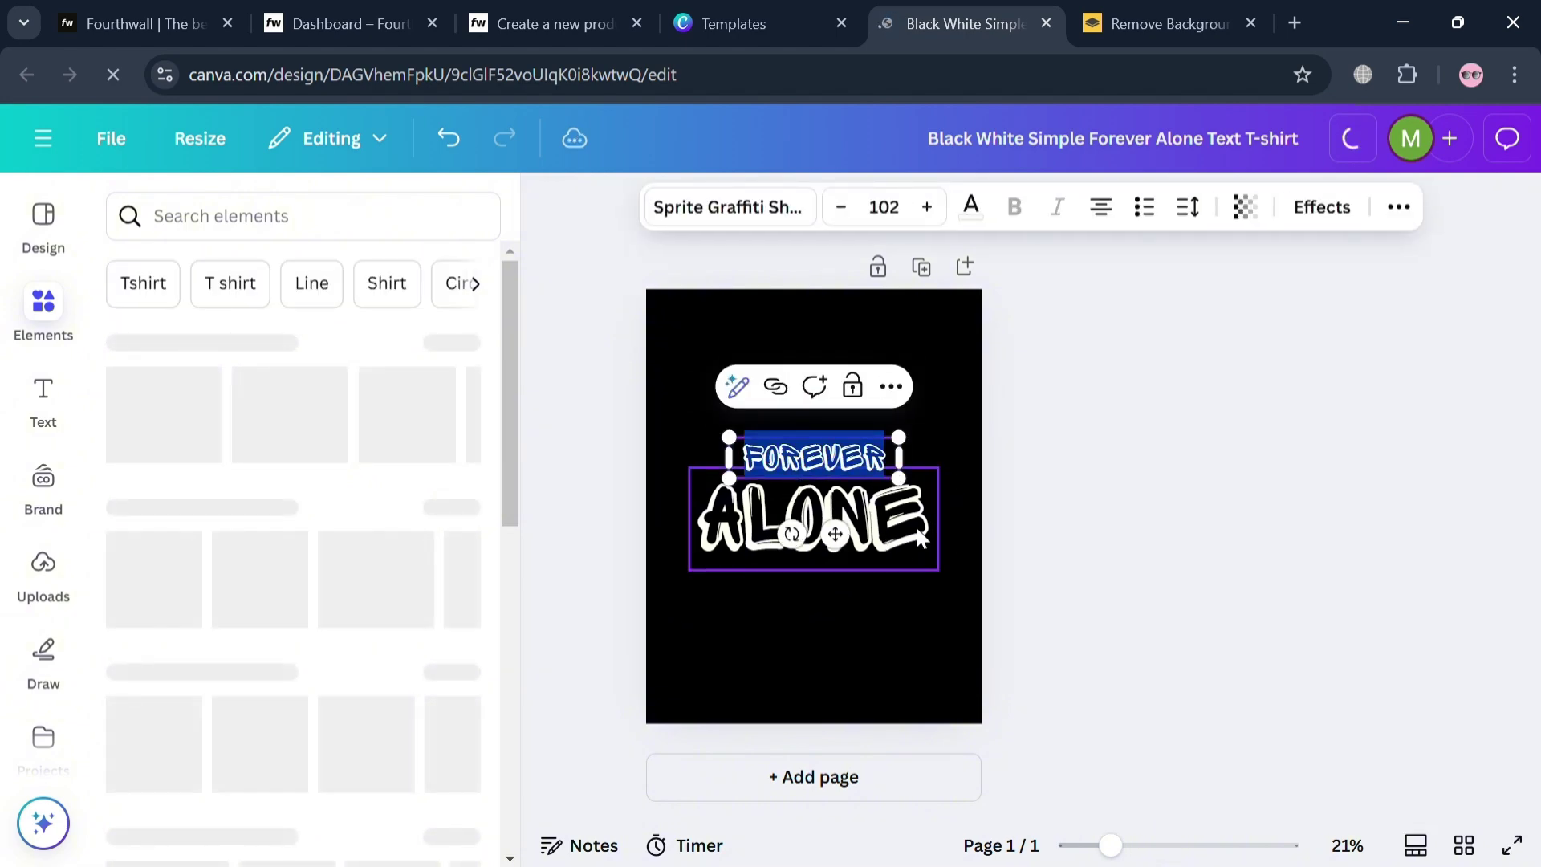
type("ALWA")
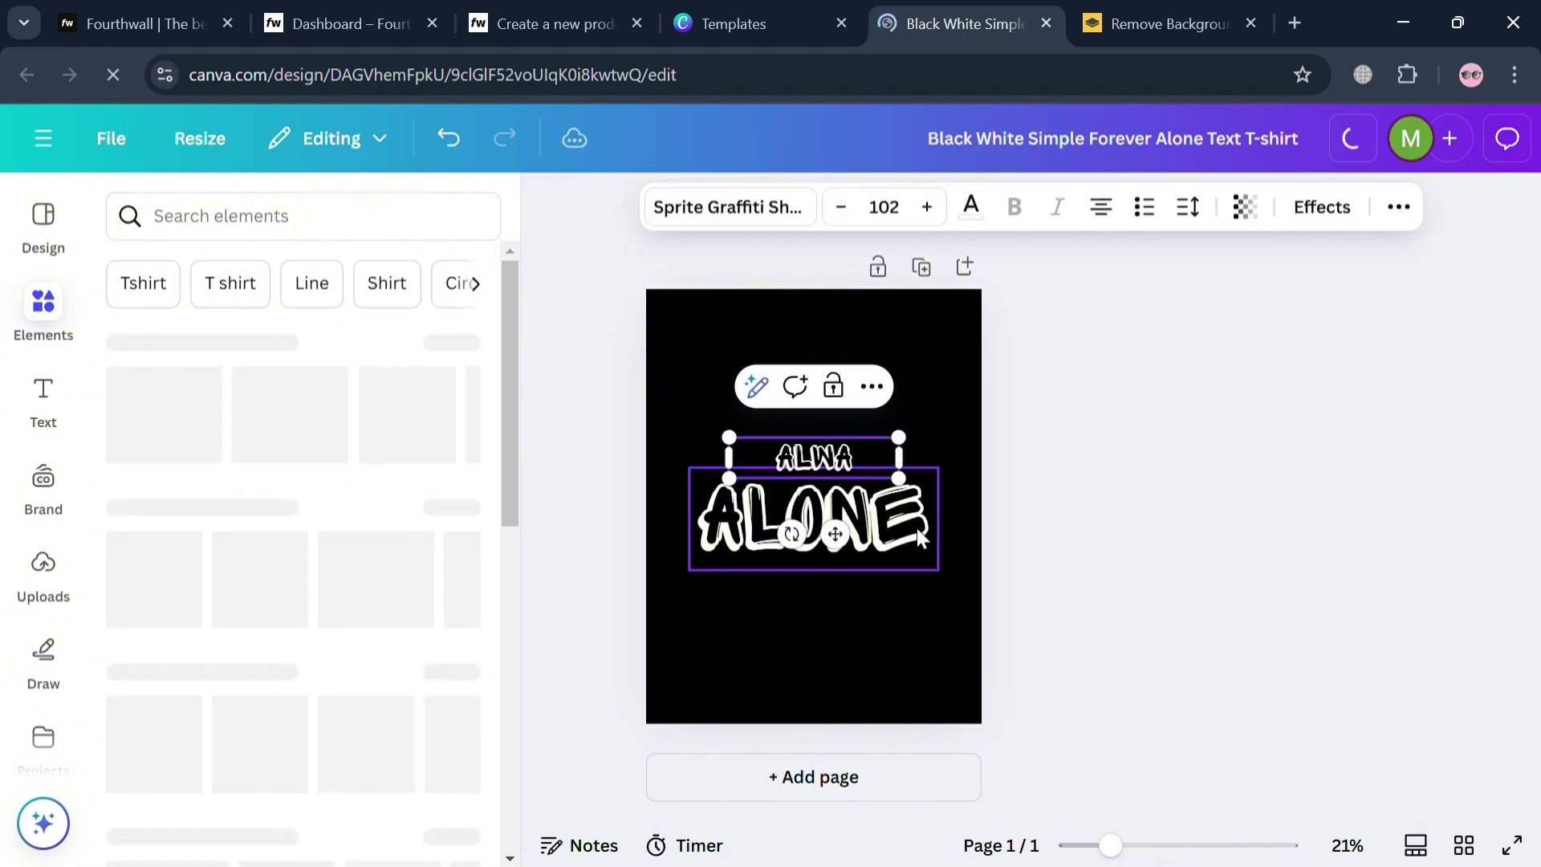
type("YS")
left_click(939, 646)
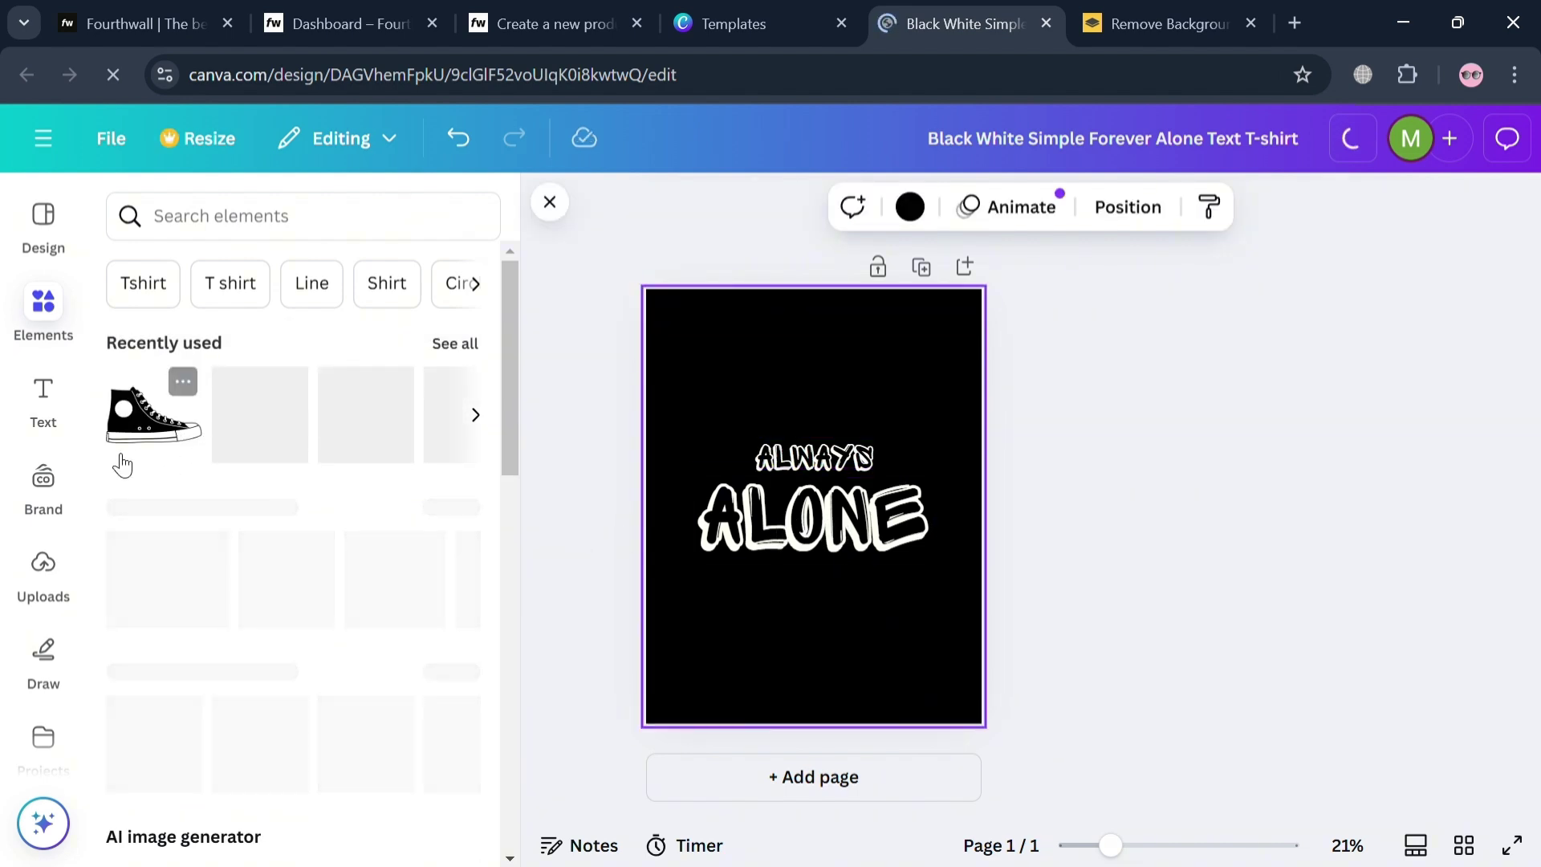
Search Elements for 'man silhouette' and place a head silhouette on the design.
left_click(340, 225)
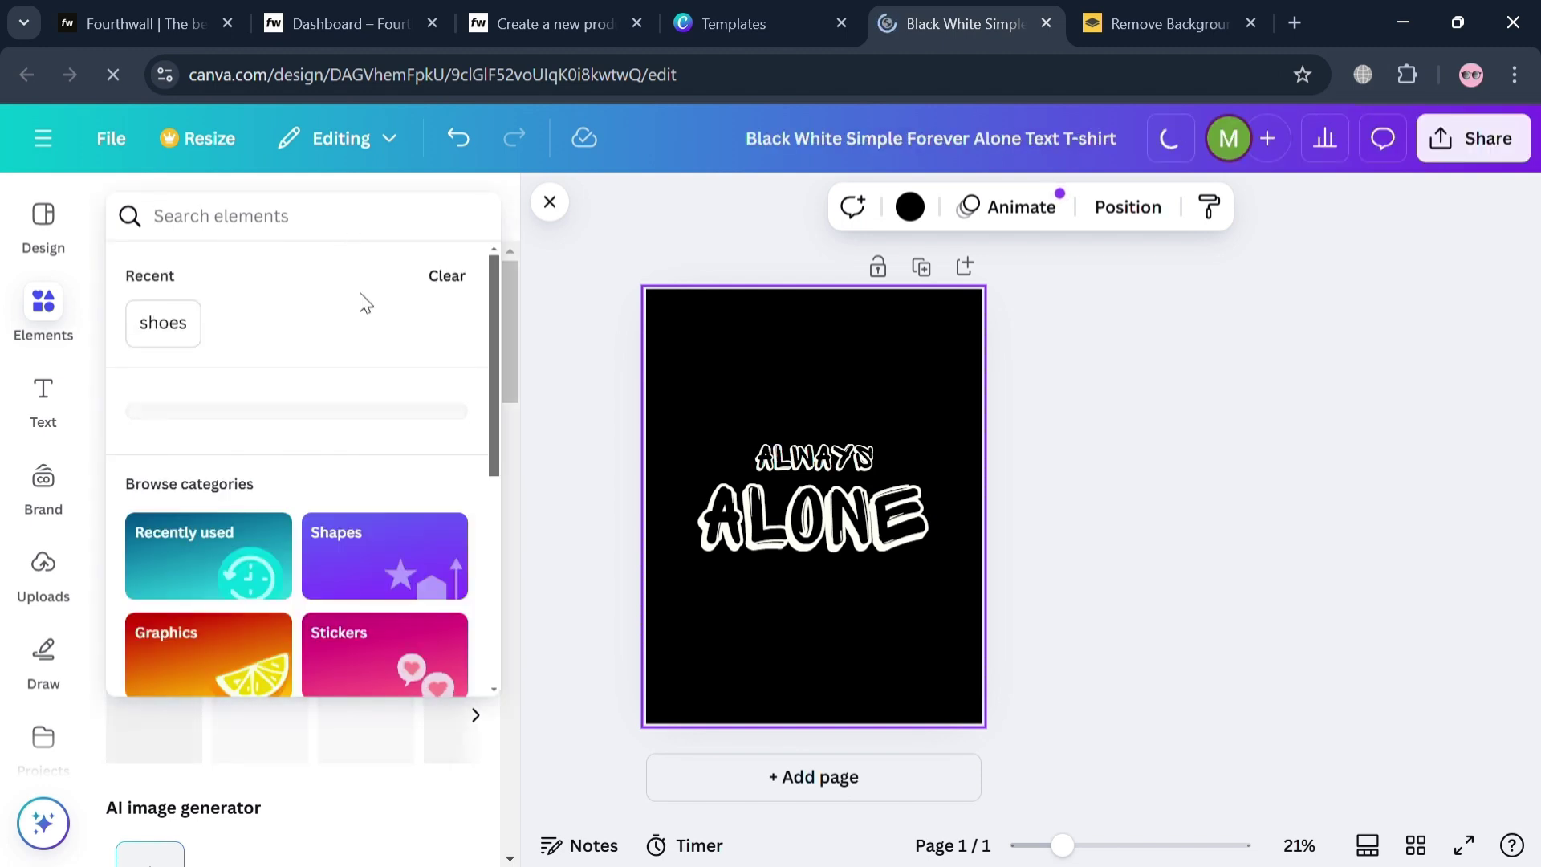
type("man silhouette")
key("Return")
scroll(332, 719, "down", 3)
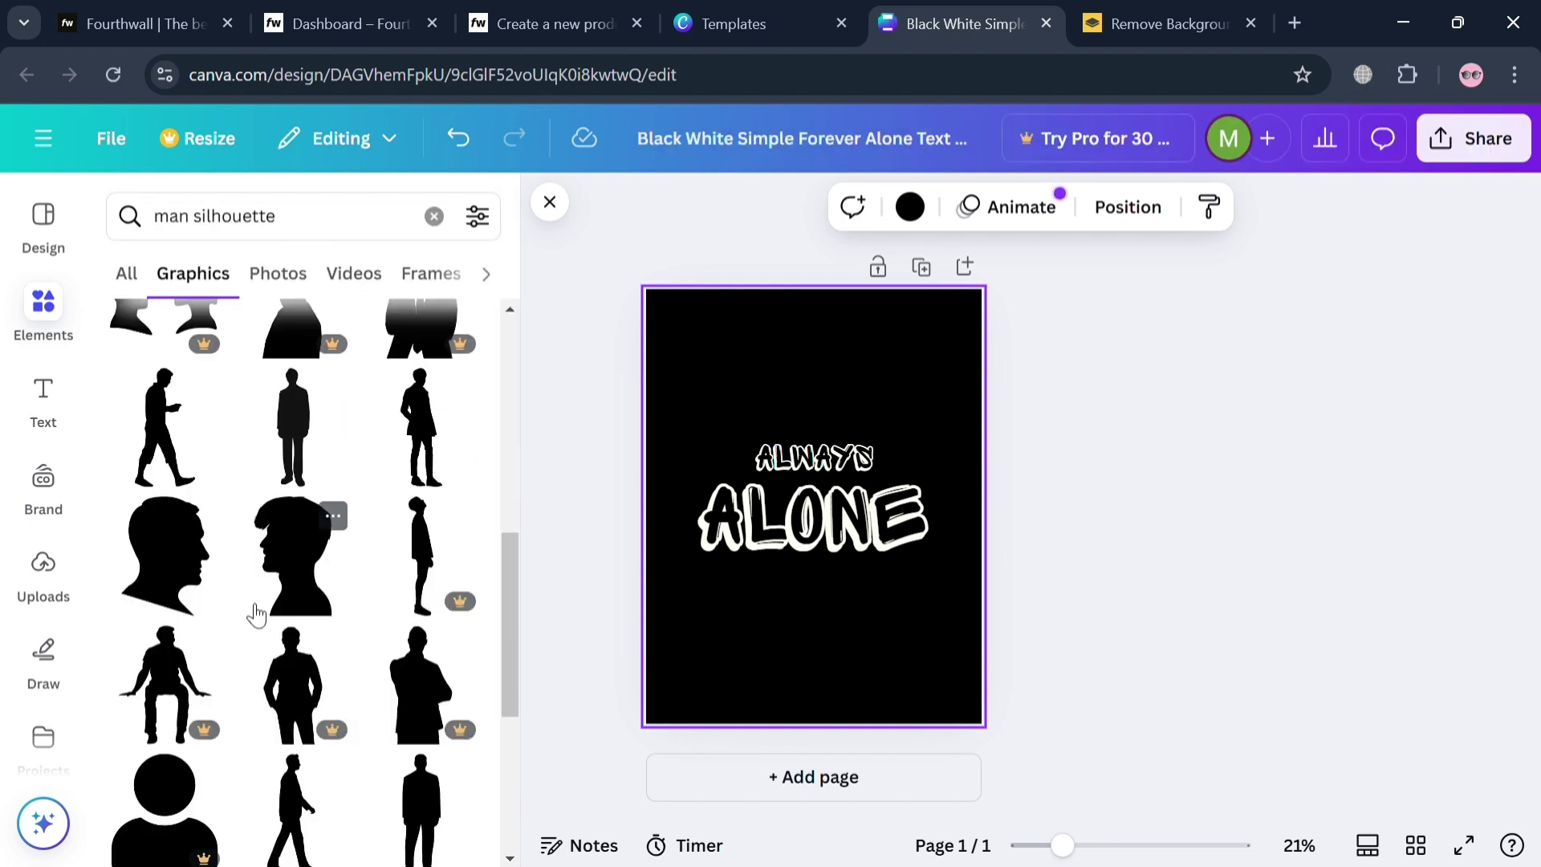
scroll(212, 598, "down", 3)
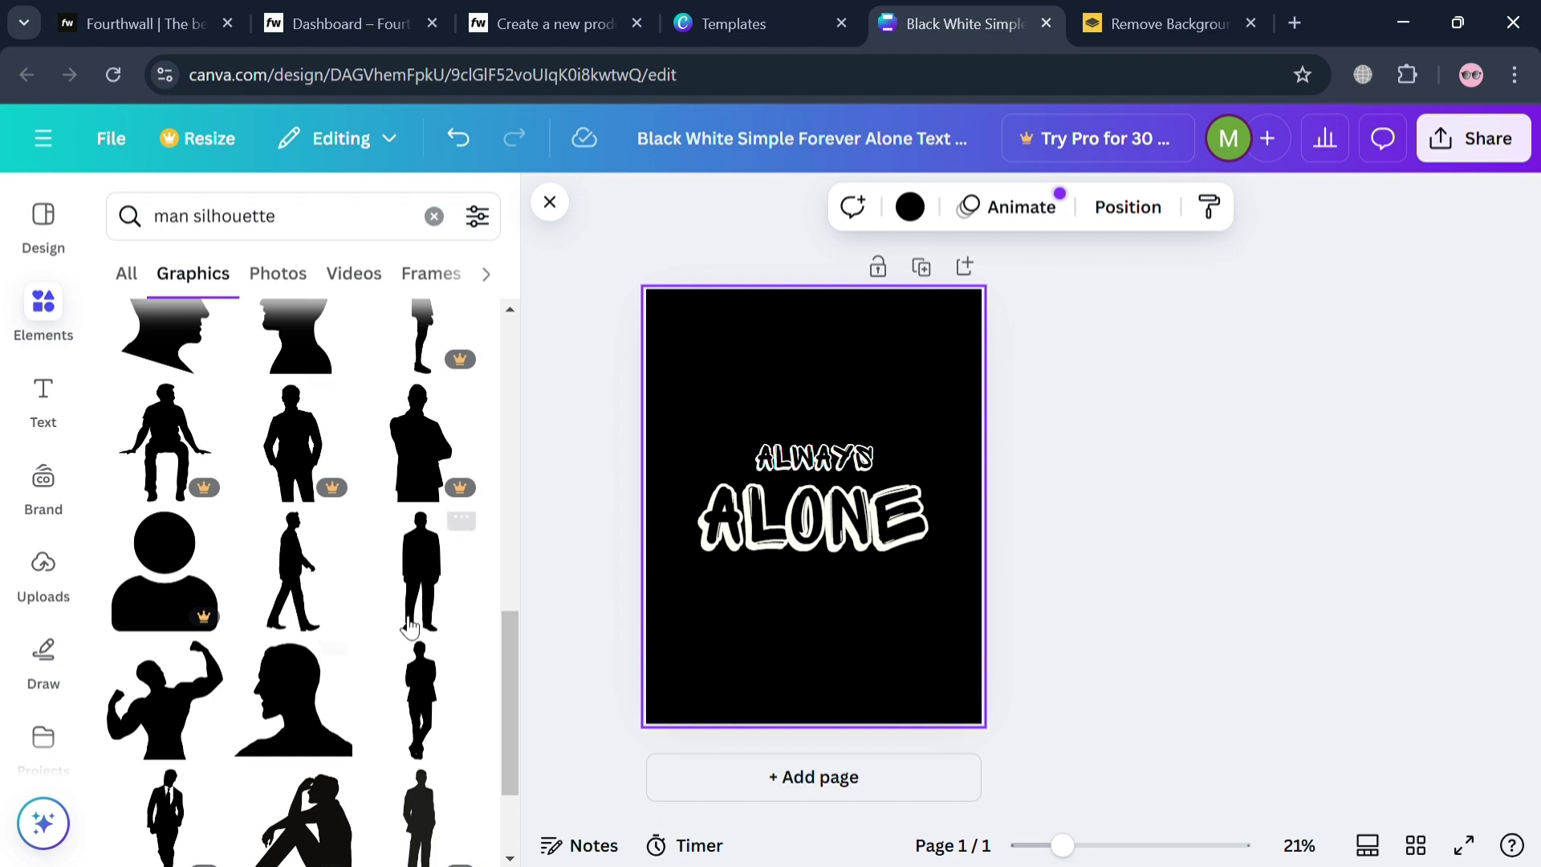
scroll(396, 608, "down", 2)
left_click_drag(303, 571, 799, 652)
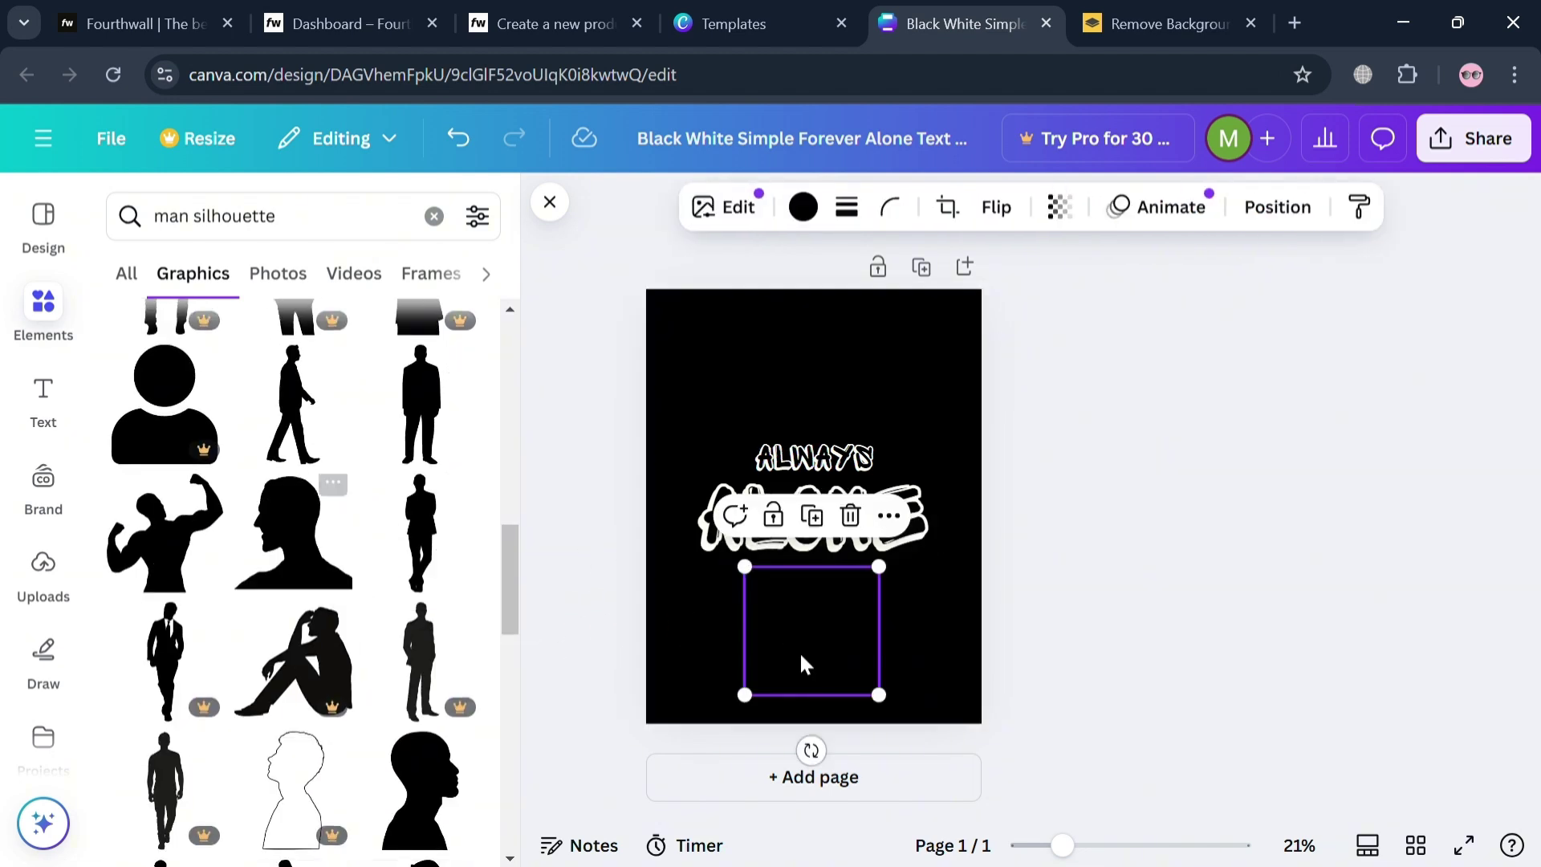
Make the silhouette off-white and position it beneath ALONE.
left_click(803, 206)
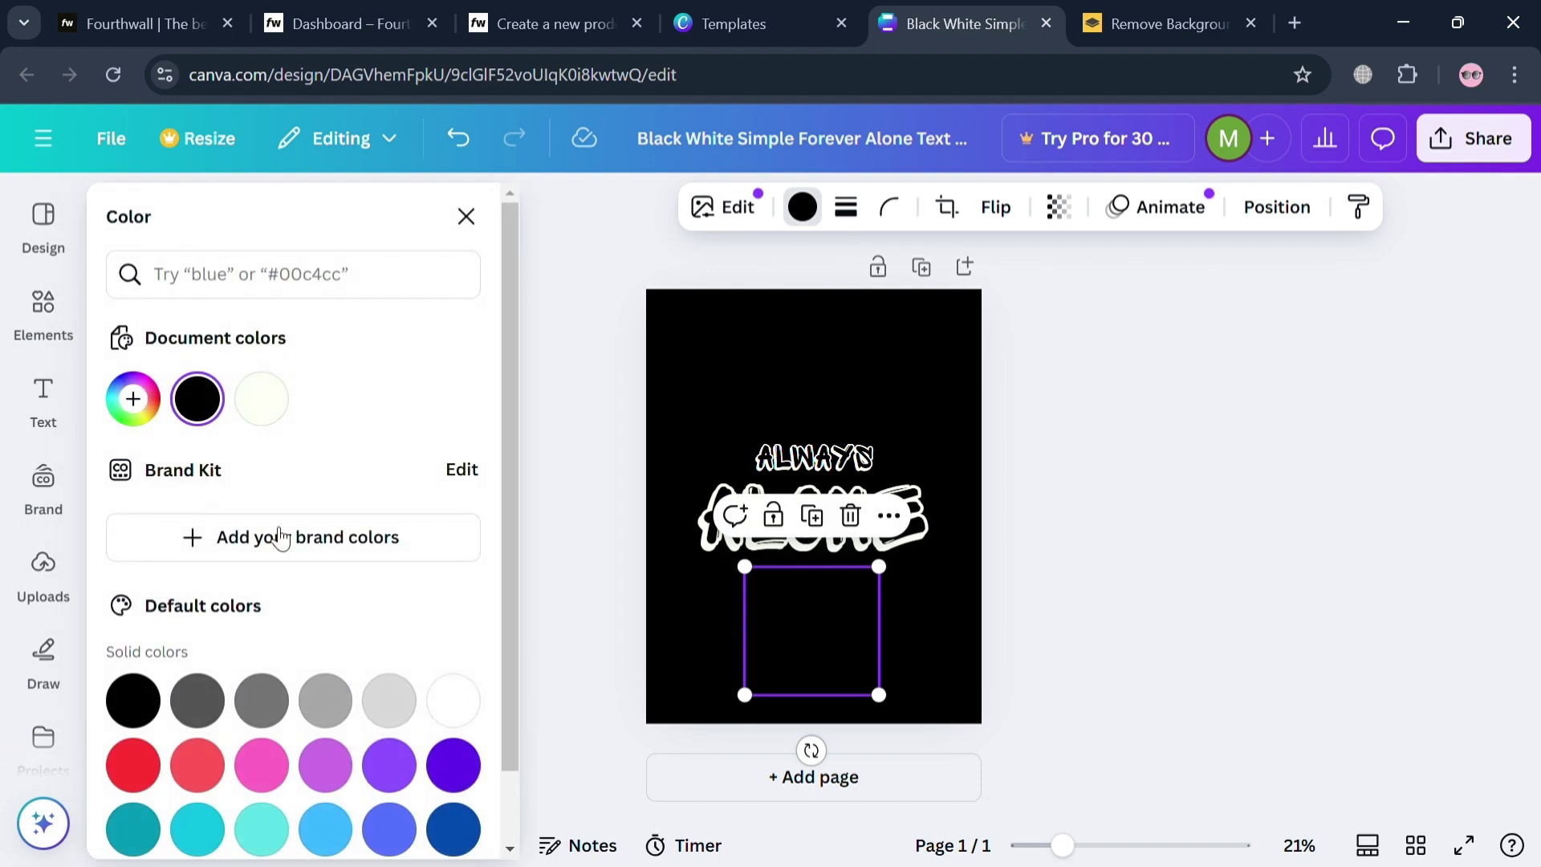
left_click(267, 417)
mouse_move(819, 608)
left_mouse_down()
mouse_move(806, 594)
mouse_move(846, 413)
mouse_move(824, 623)
left_mouse_up()
key("Escape")
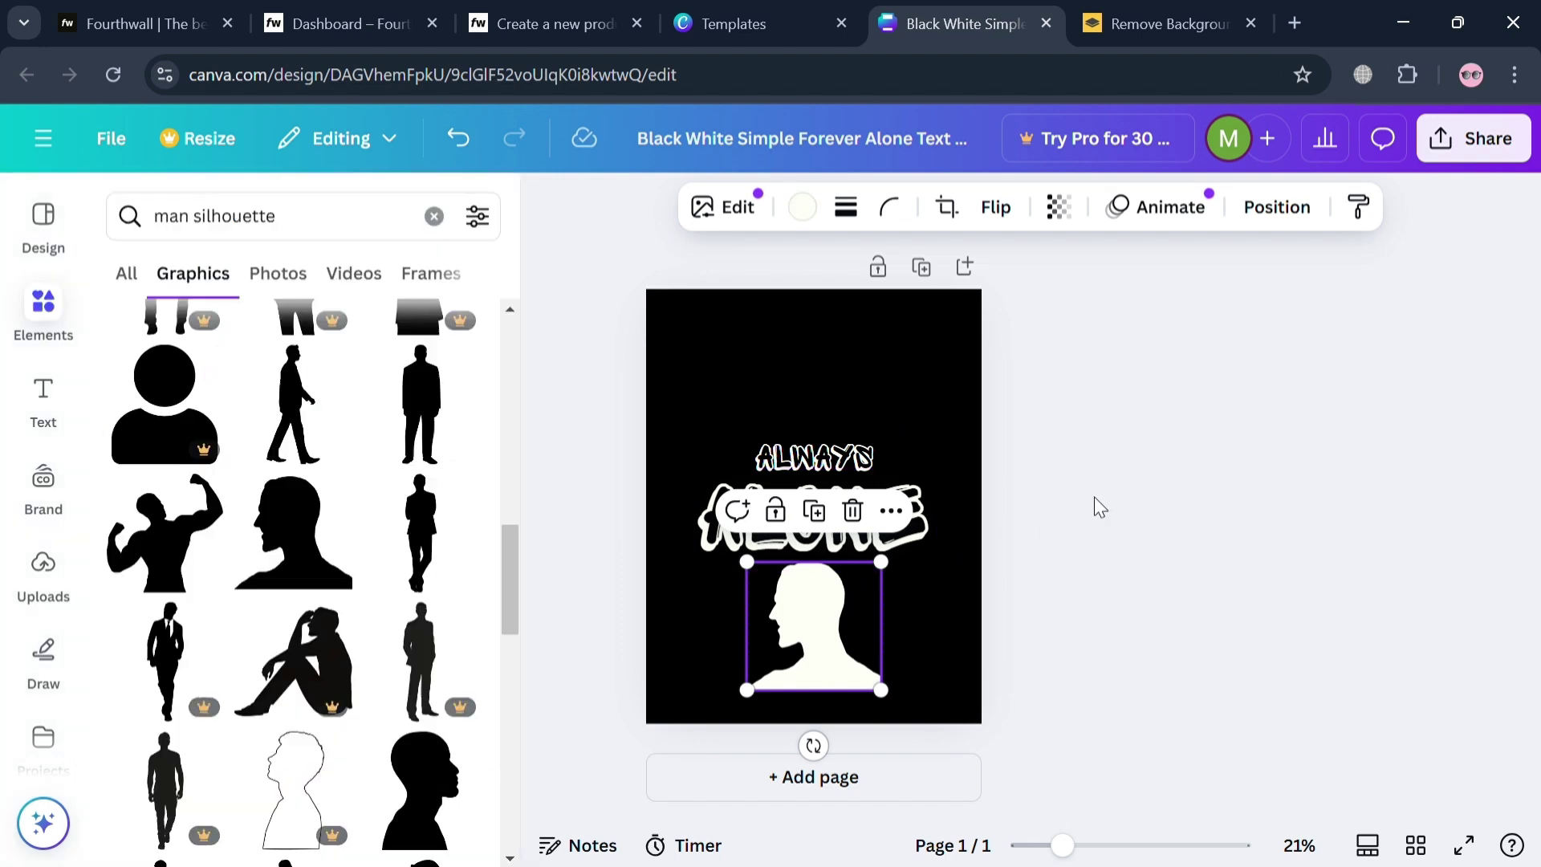
key("Escape")
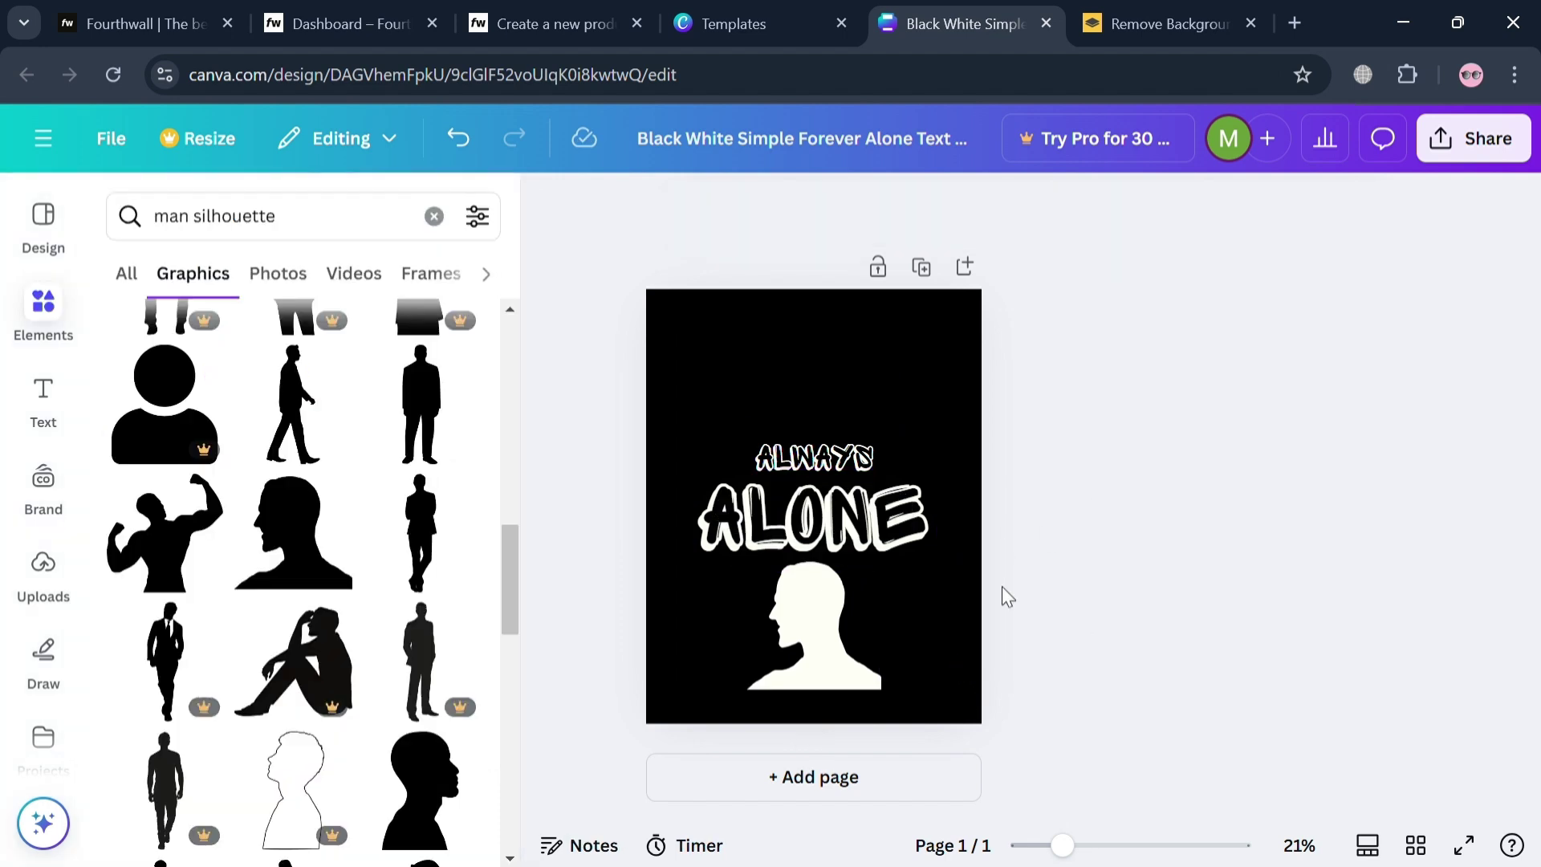
Download the ALWAYS ALONE design through Share > Download with PNG as file type.
left_click(1482, 163)
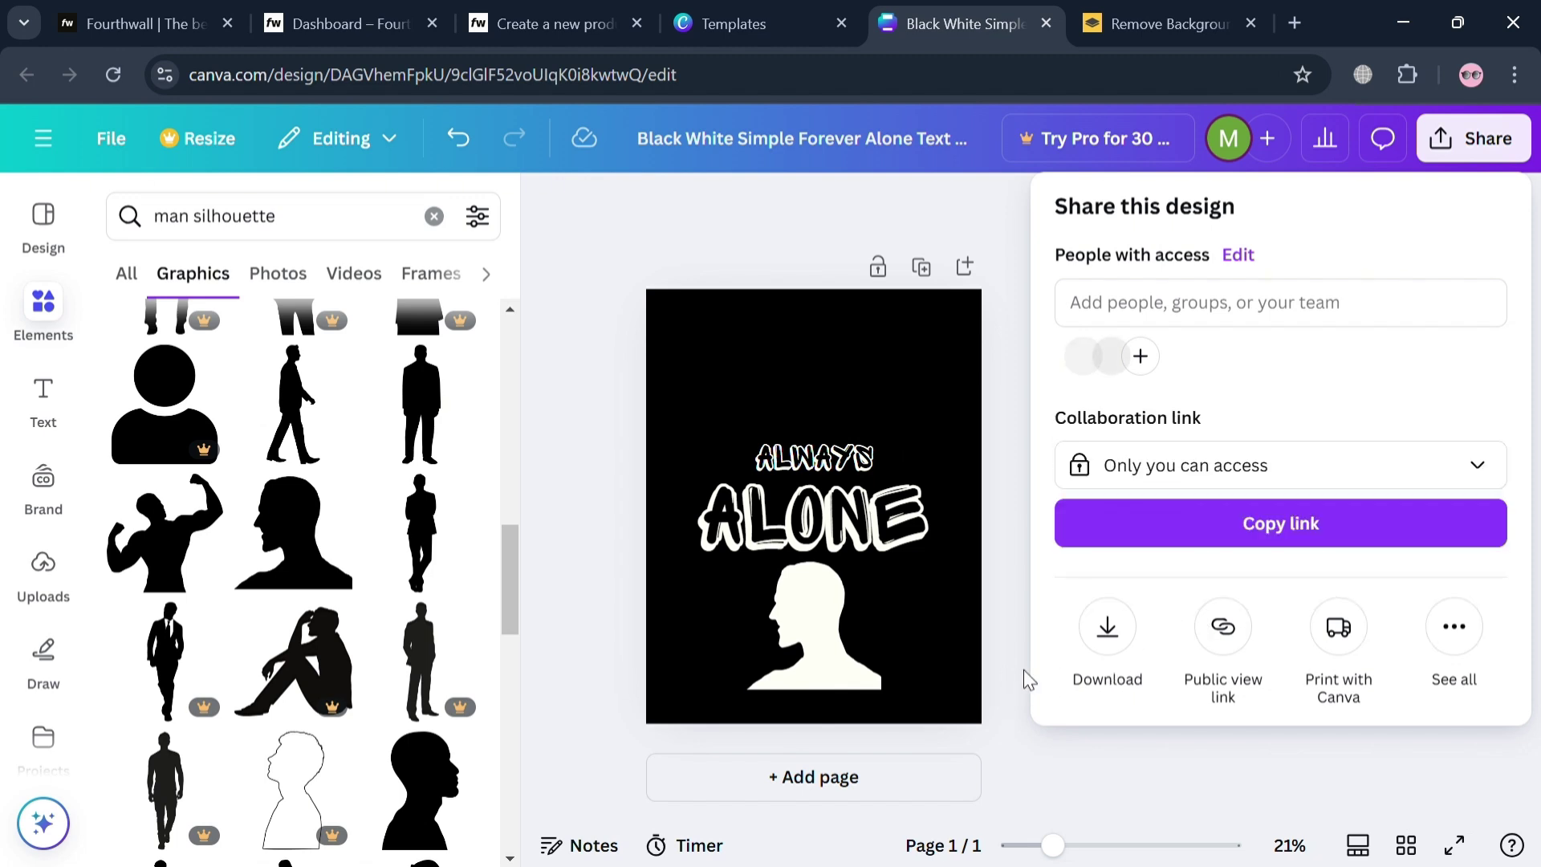
left_click(1109, 630)
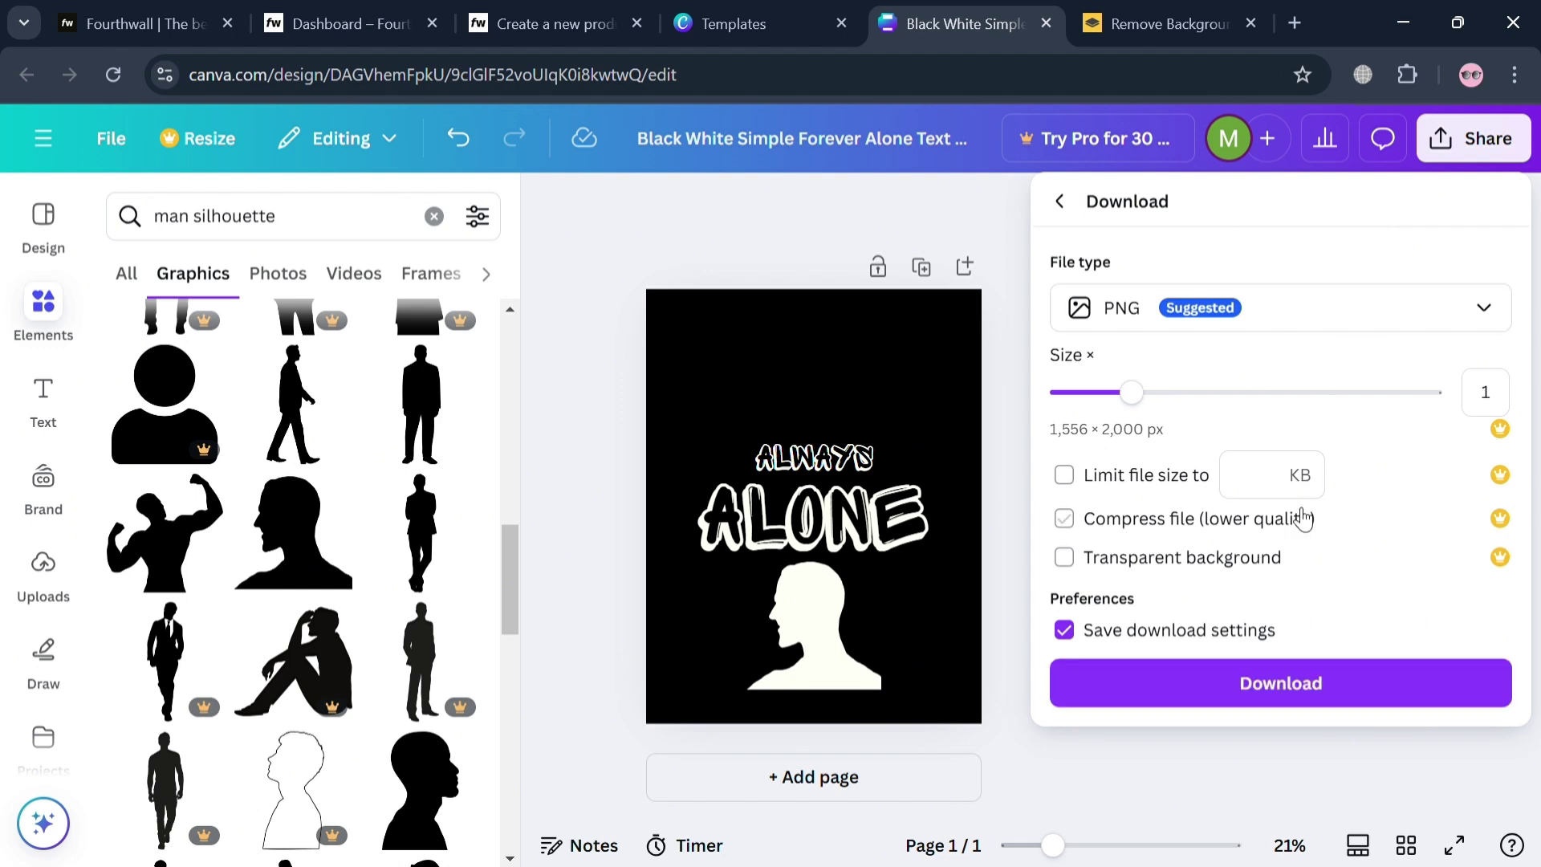
left_click(1333, 309)
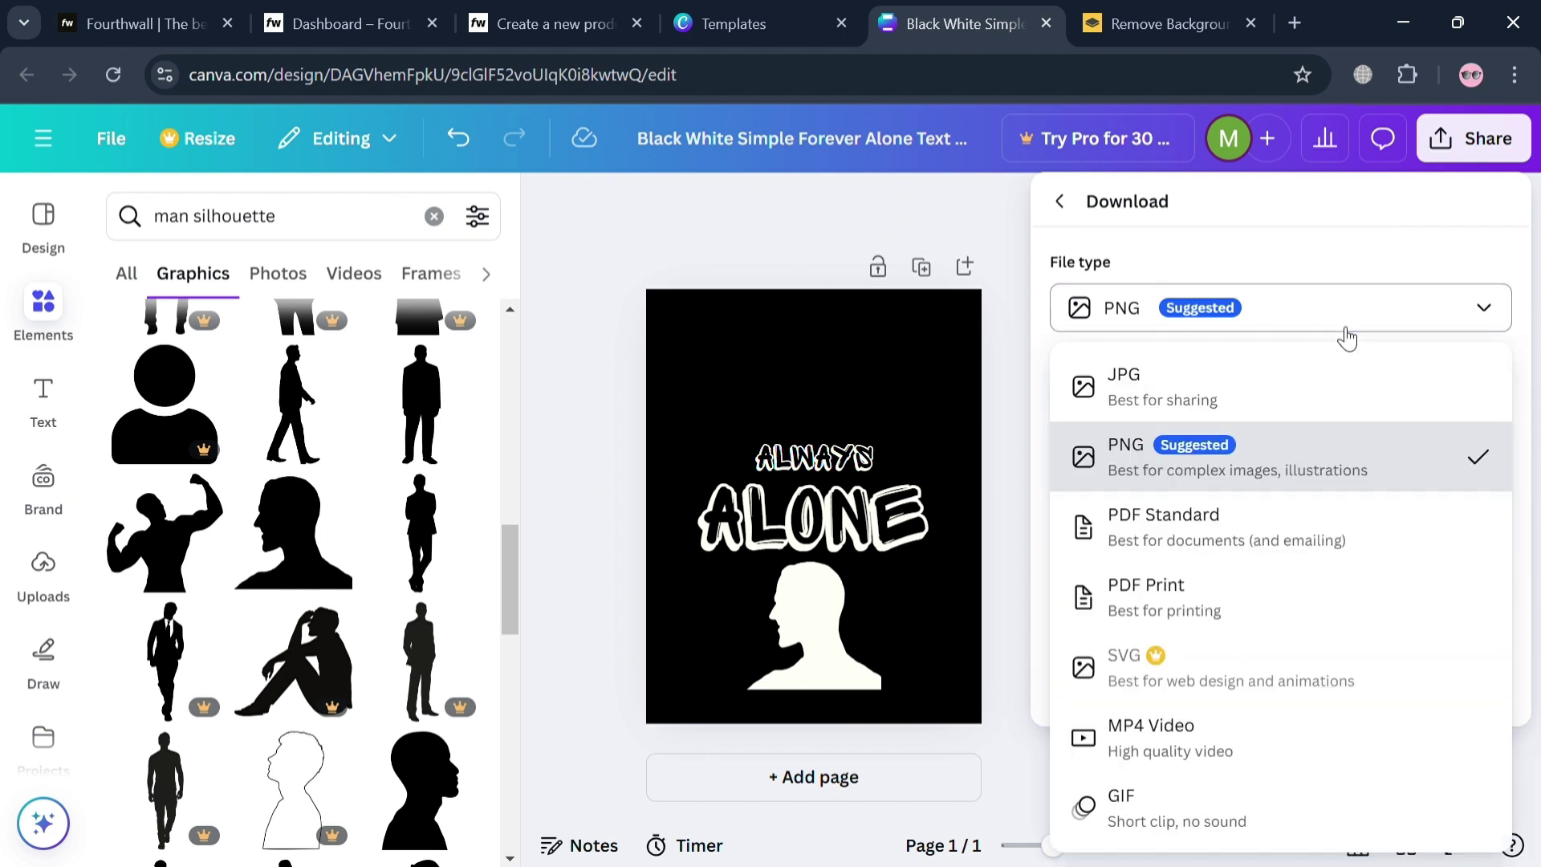
left_click(1349, 325)
left_click(1290, 687)
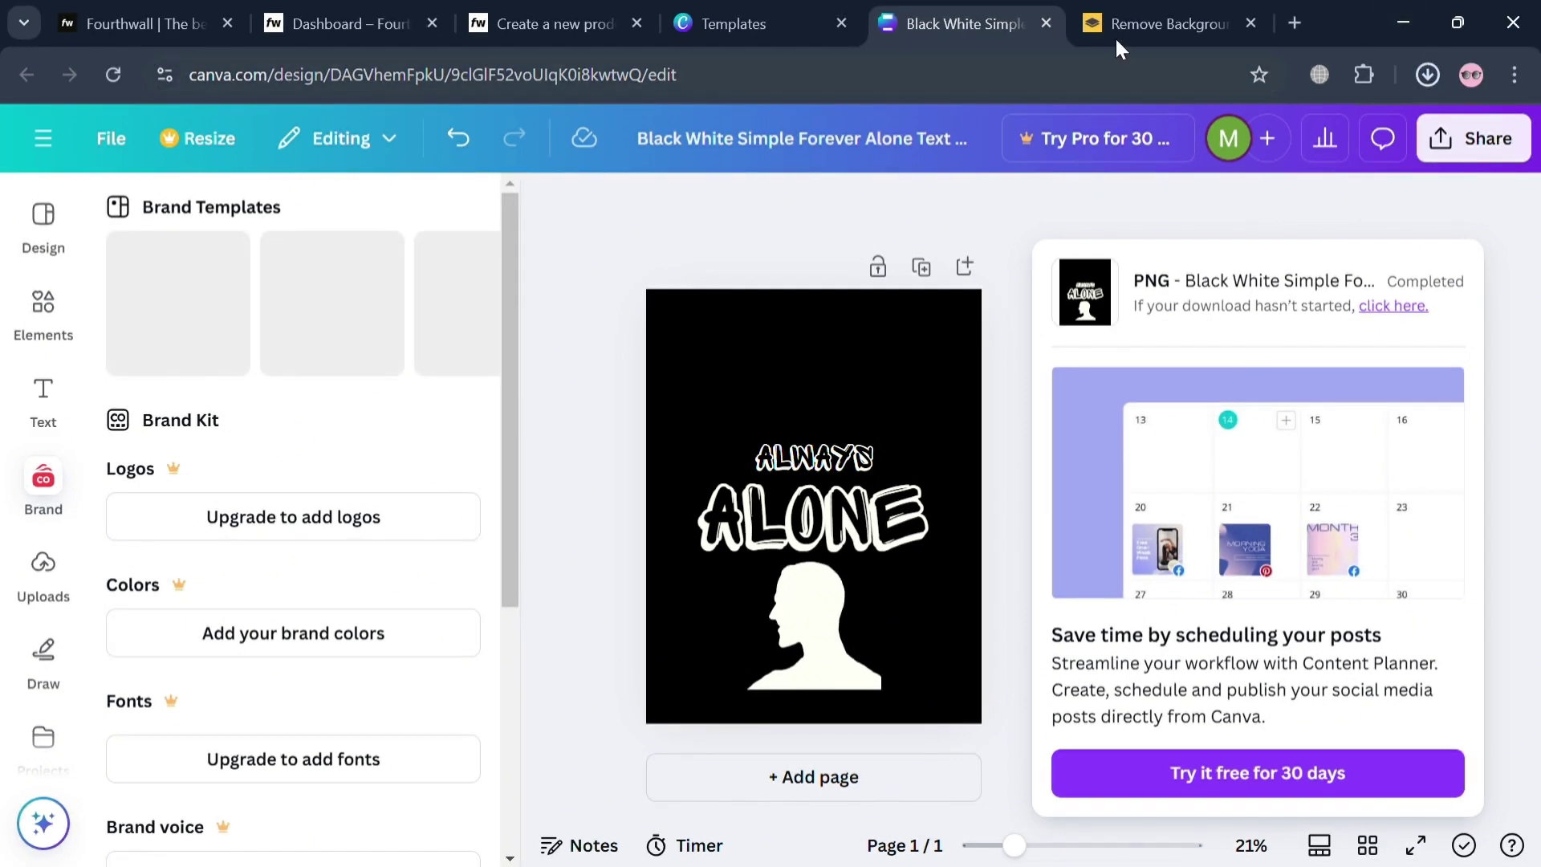
Upload the design PNG to remove.bg and download the 440 × 567 px transparent result.
left_click(1140, 10)
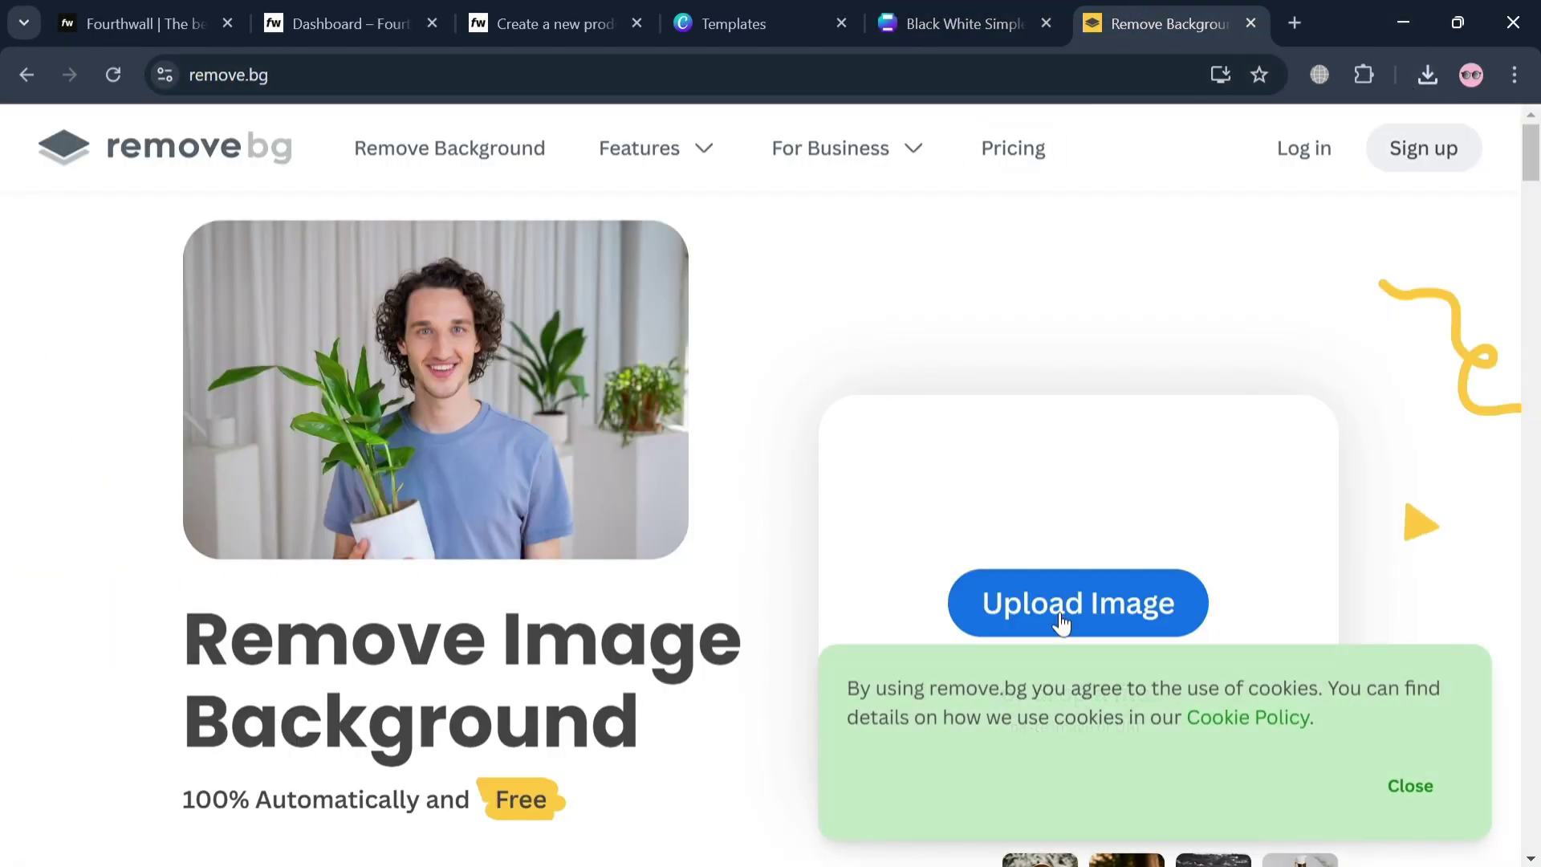
left_click(1435, 794)
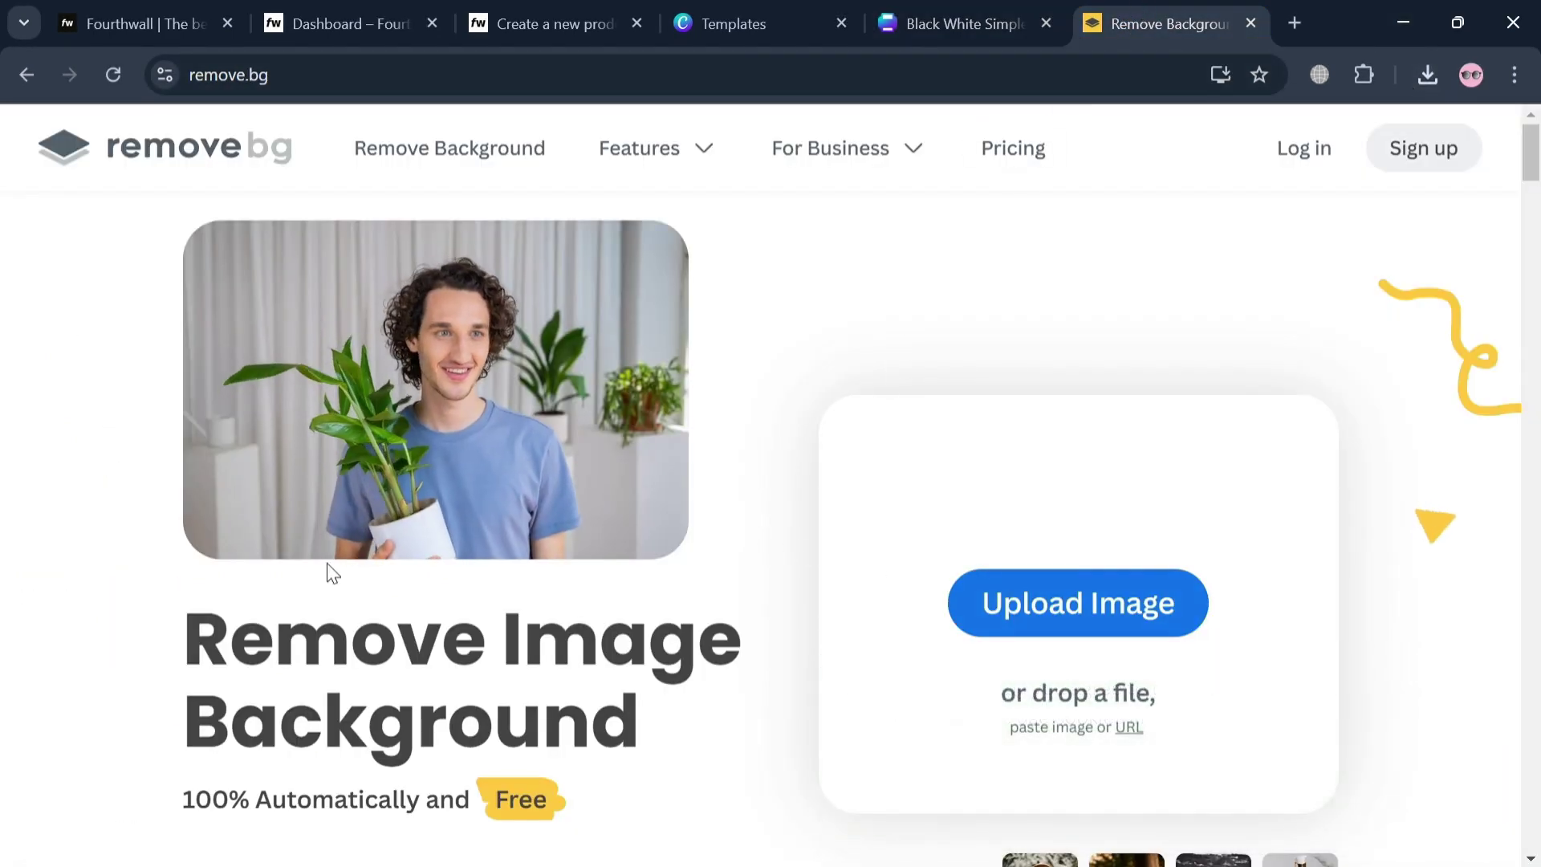
left_click(1038, 622)
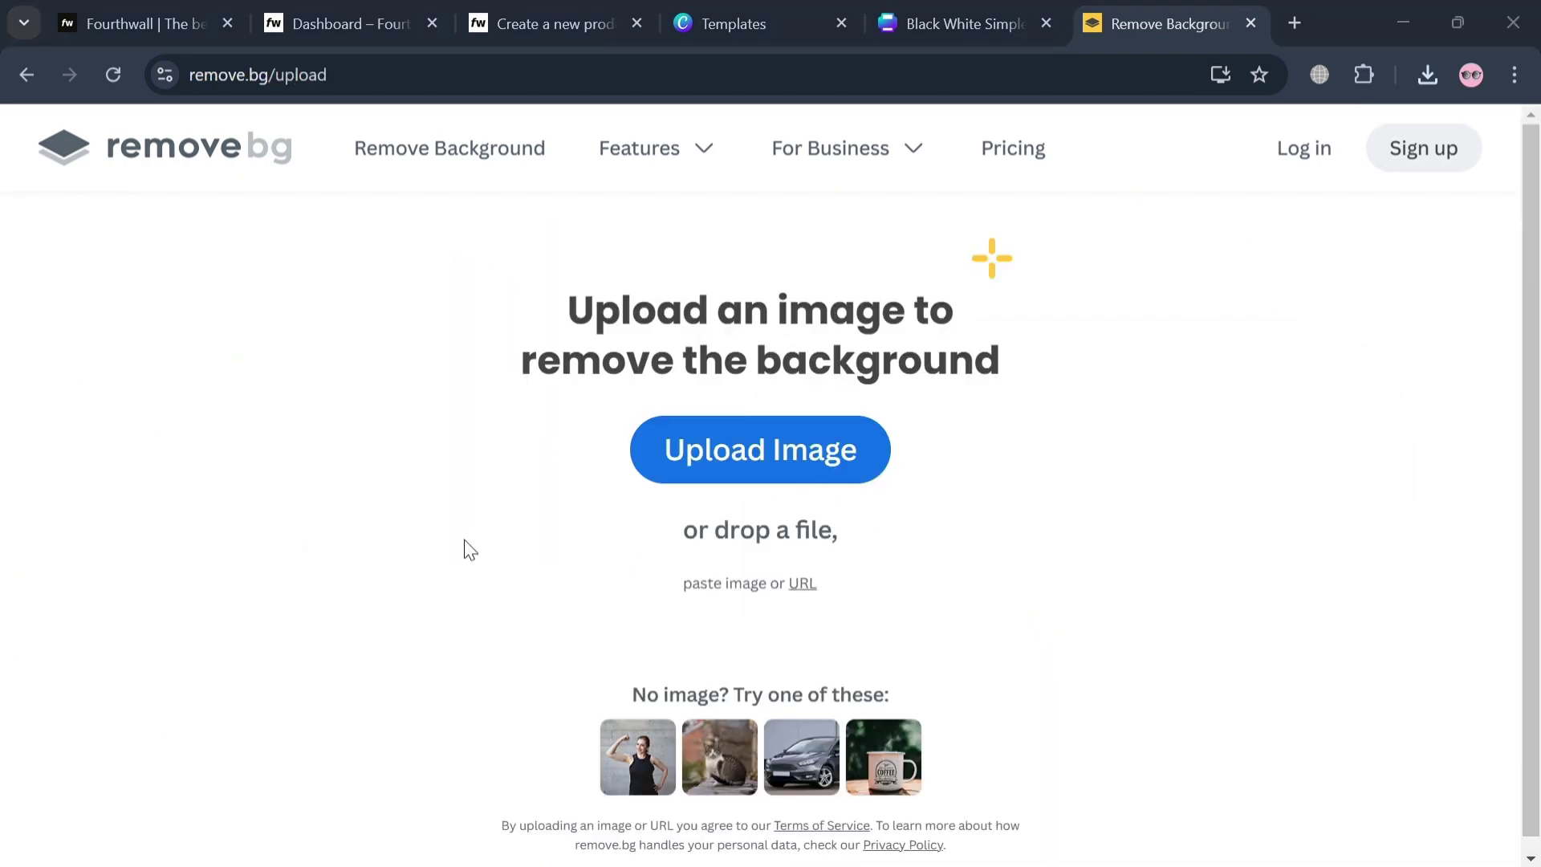
key("Return")
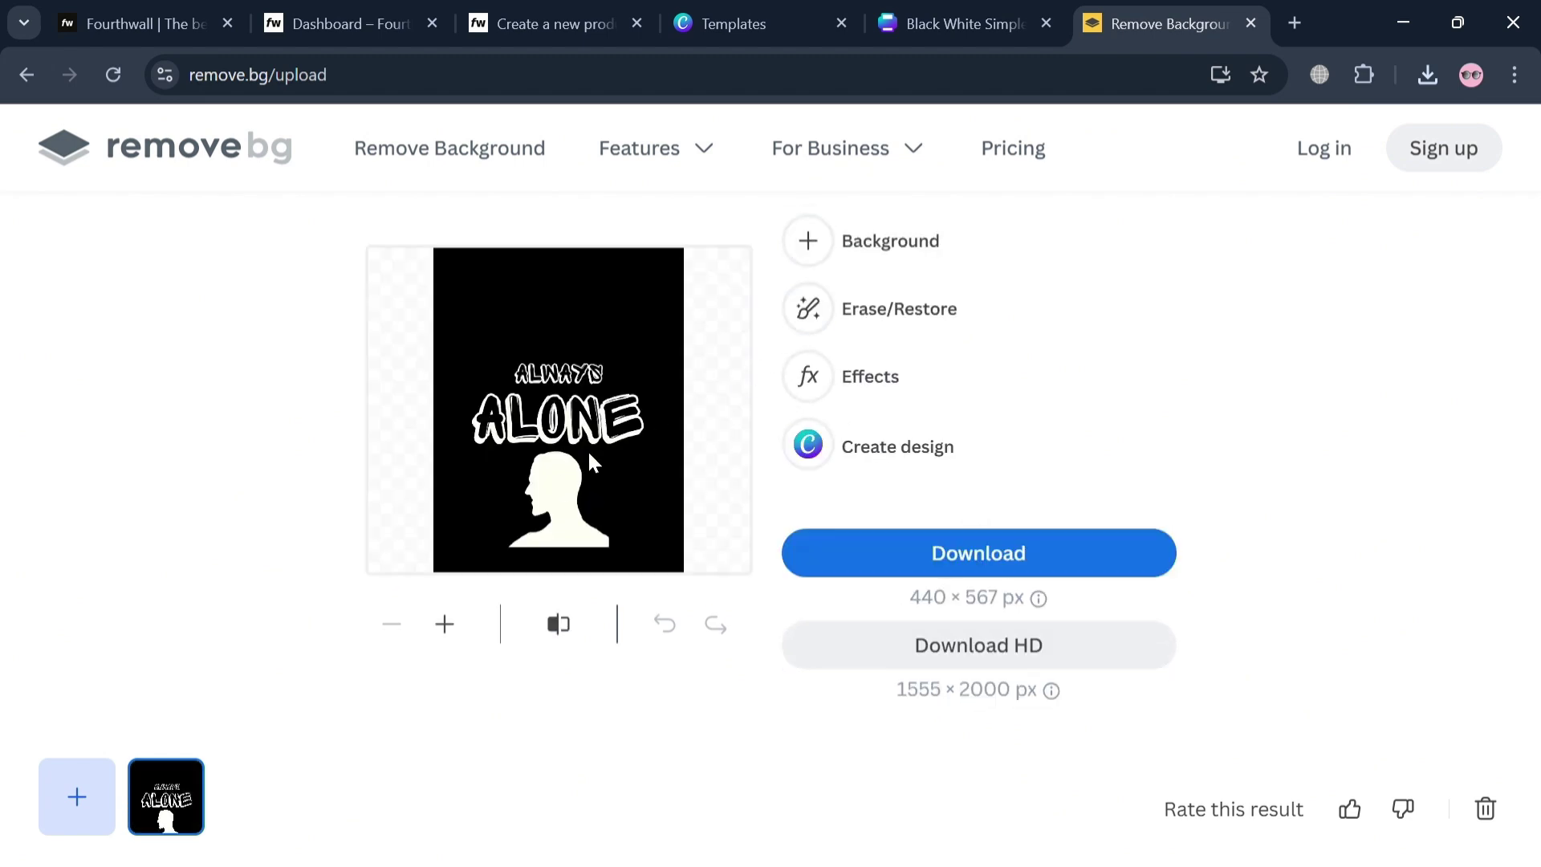
left_click(969, 569)
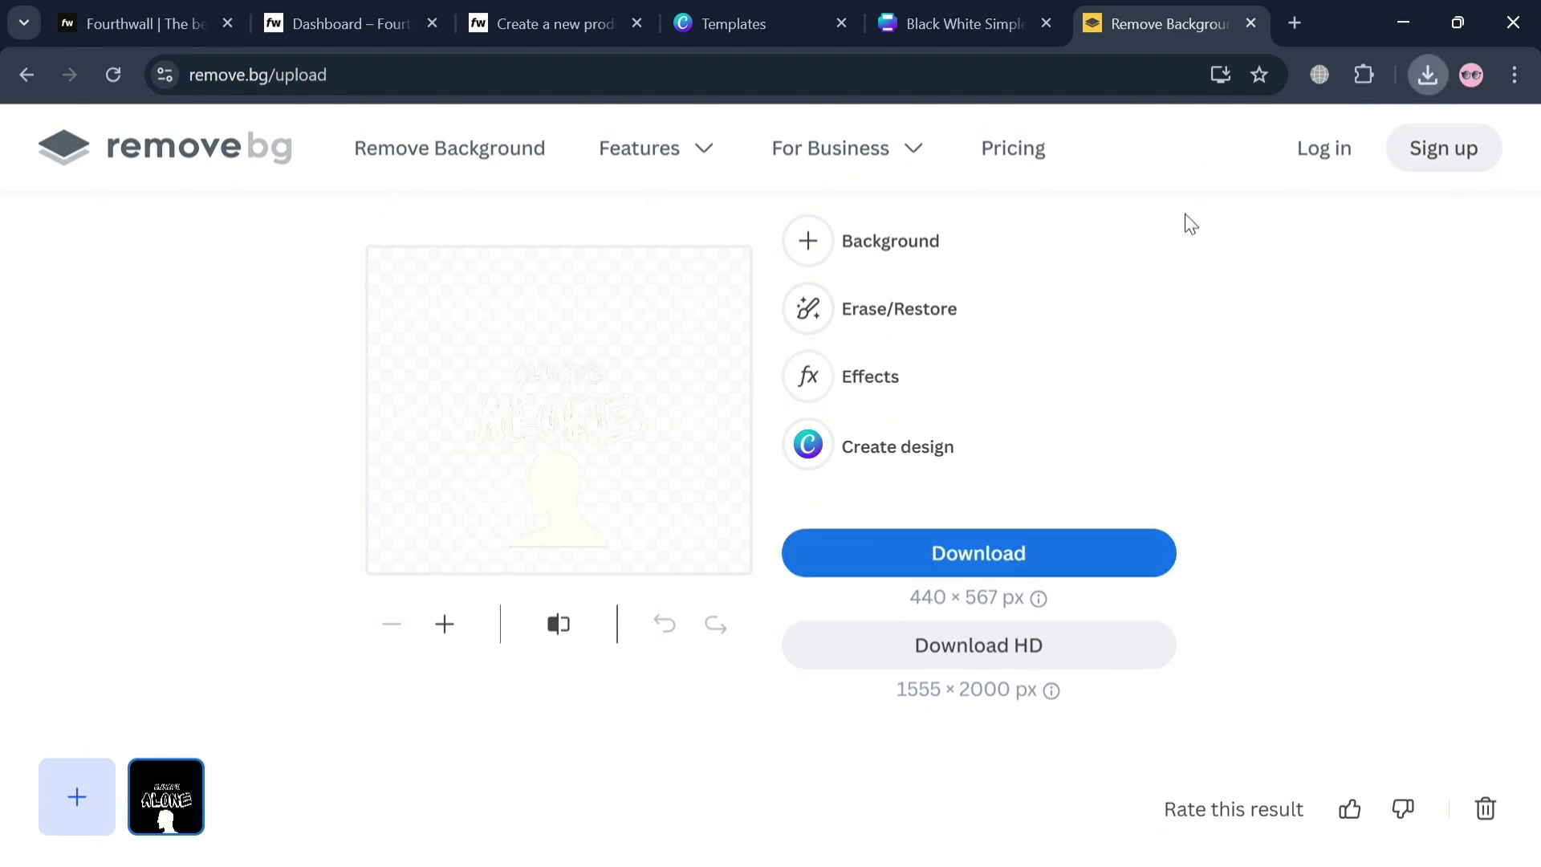
Upload the background-free PNG in the Fourthwall designer and enlarge it on the shirt front.
left_click(582, 23)
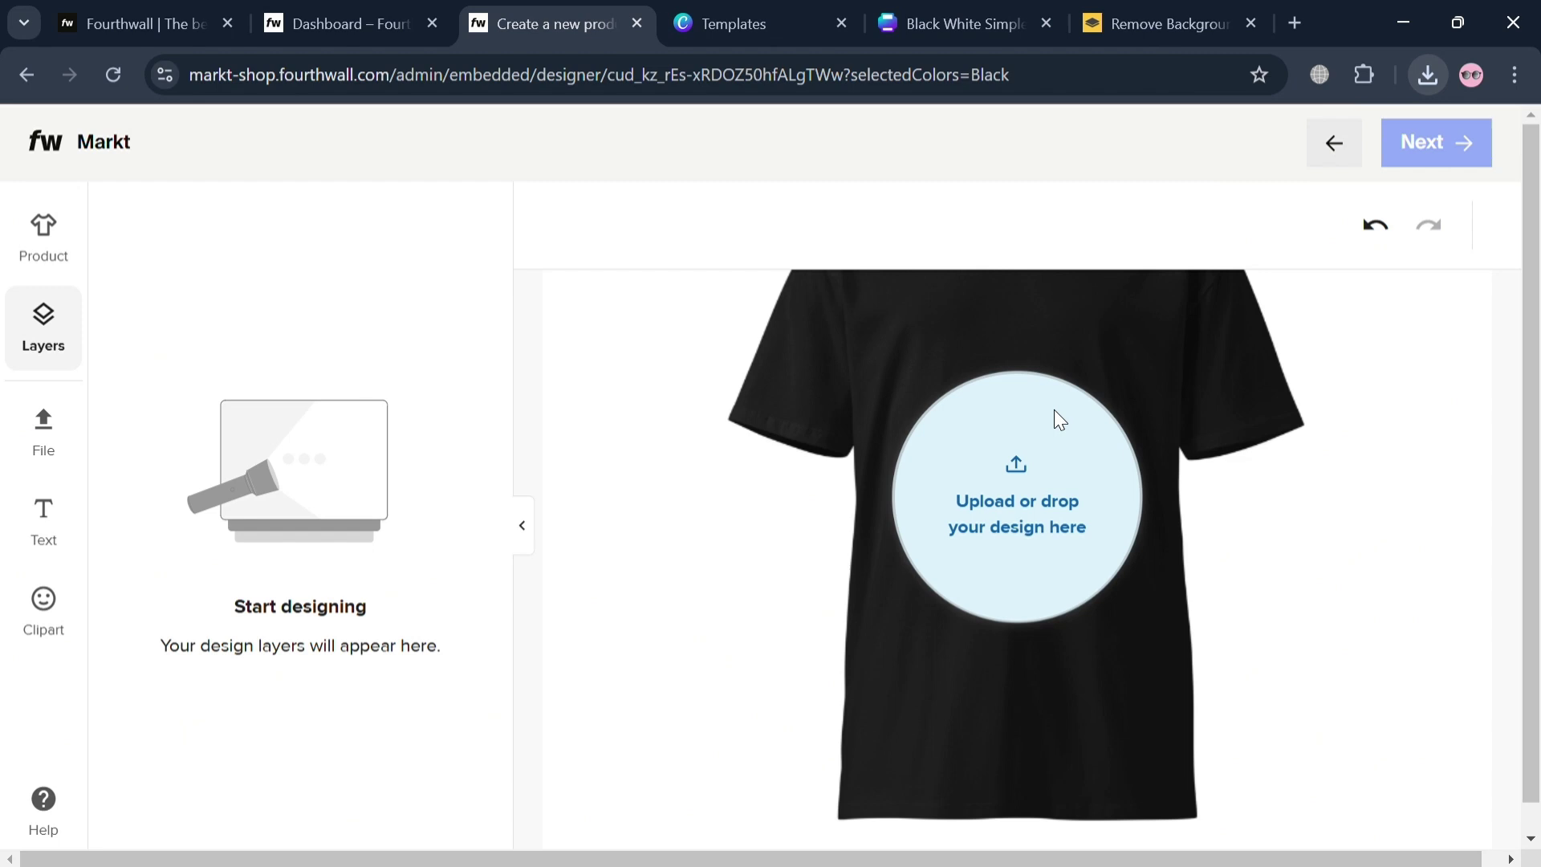
left_click(1072, 518)
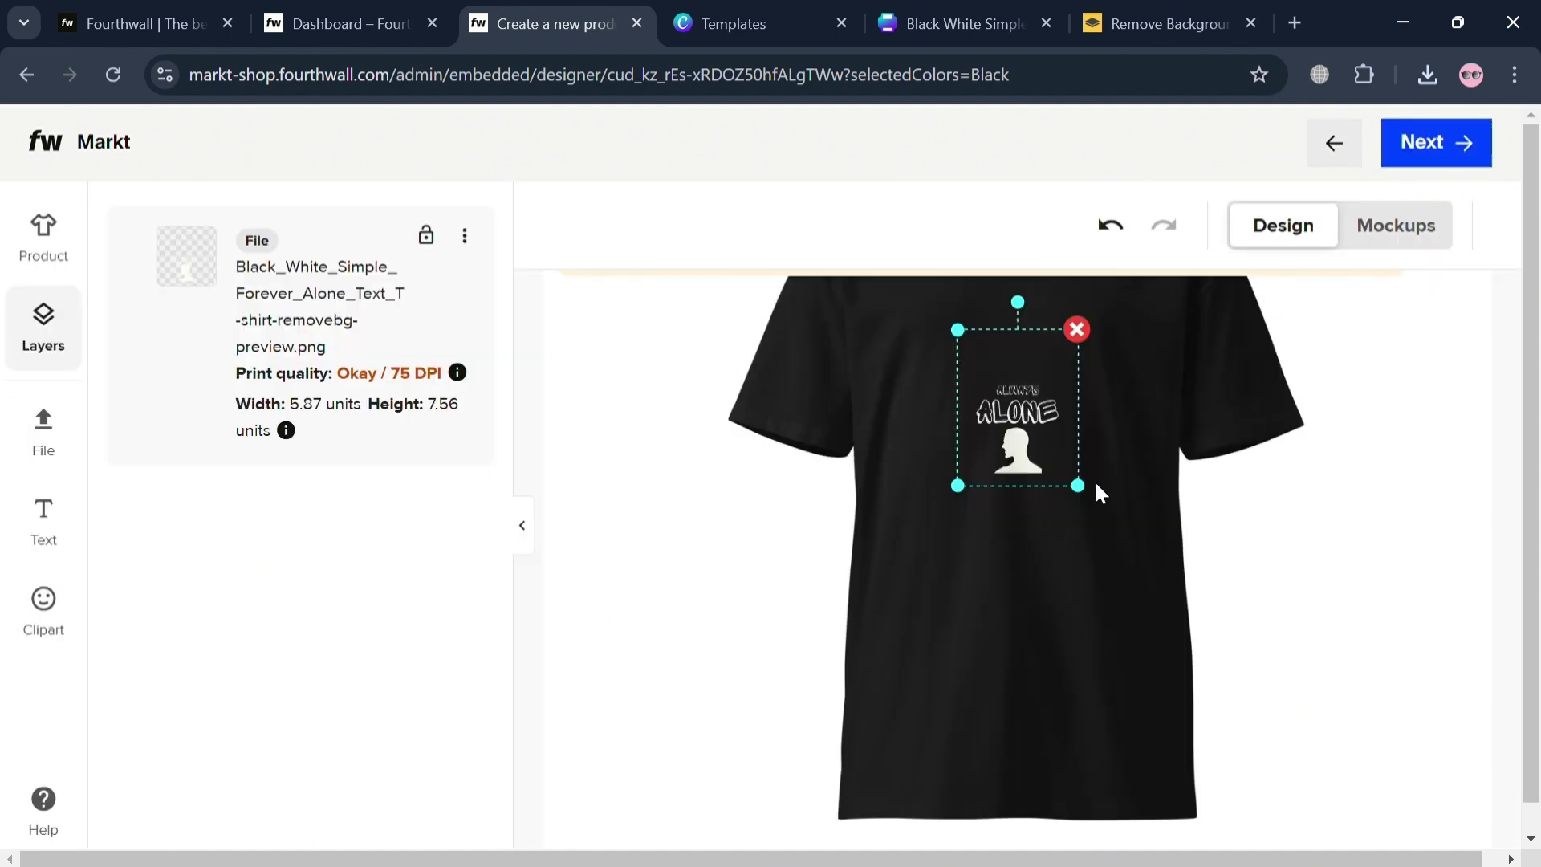
left_click_drag(1079, 486, 1157, 588)
left_click(1140, 643)
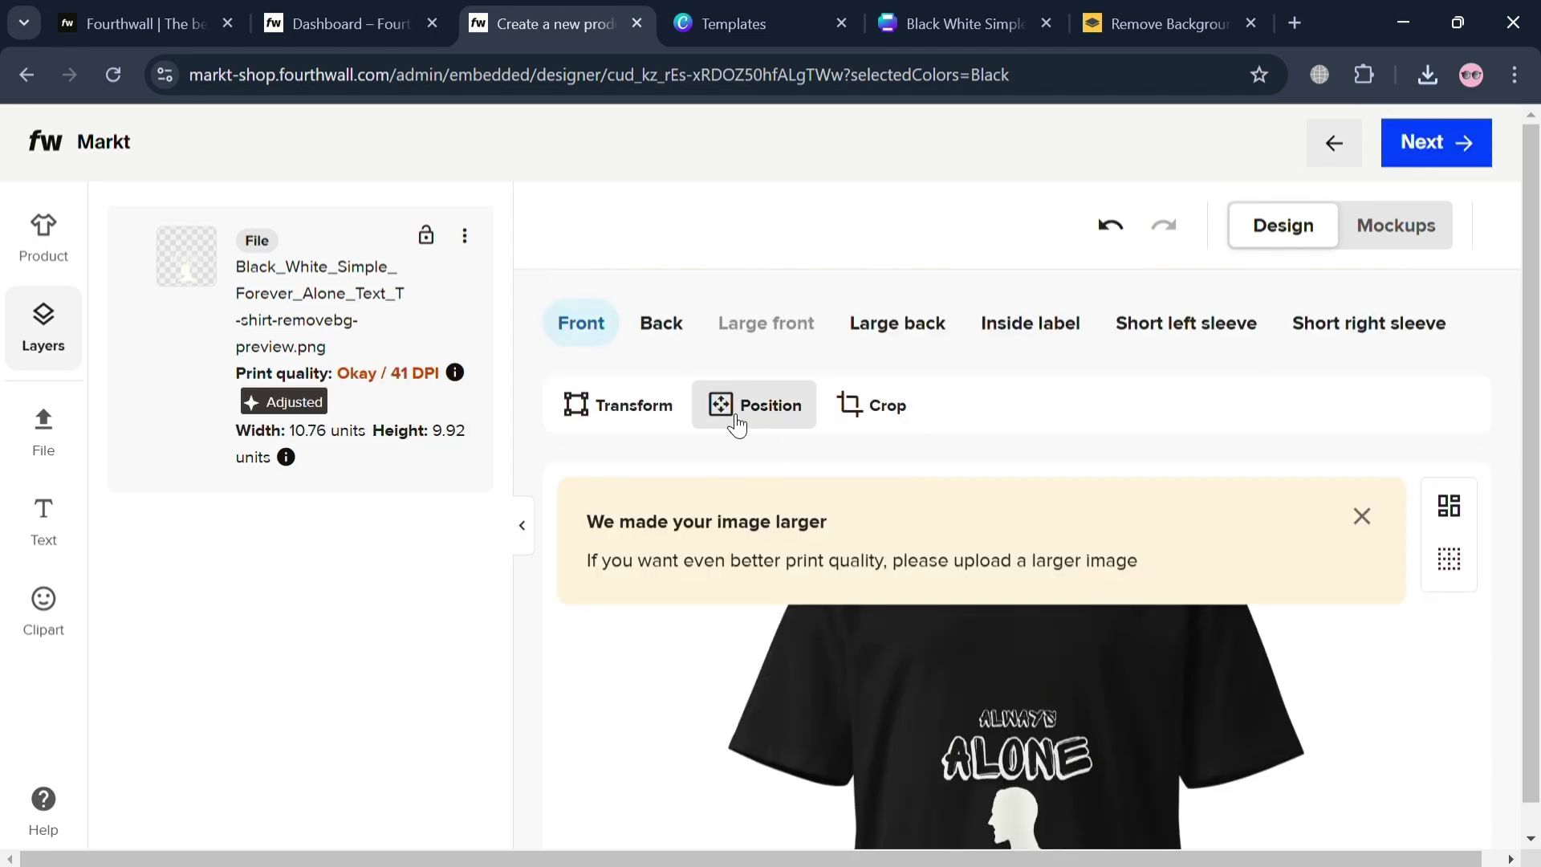
Check the shirt back, return to the front, and generate the six mockup previews.
left_click(660, 329)
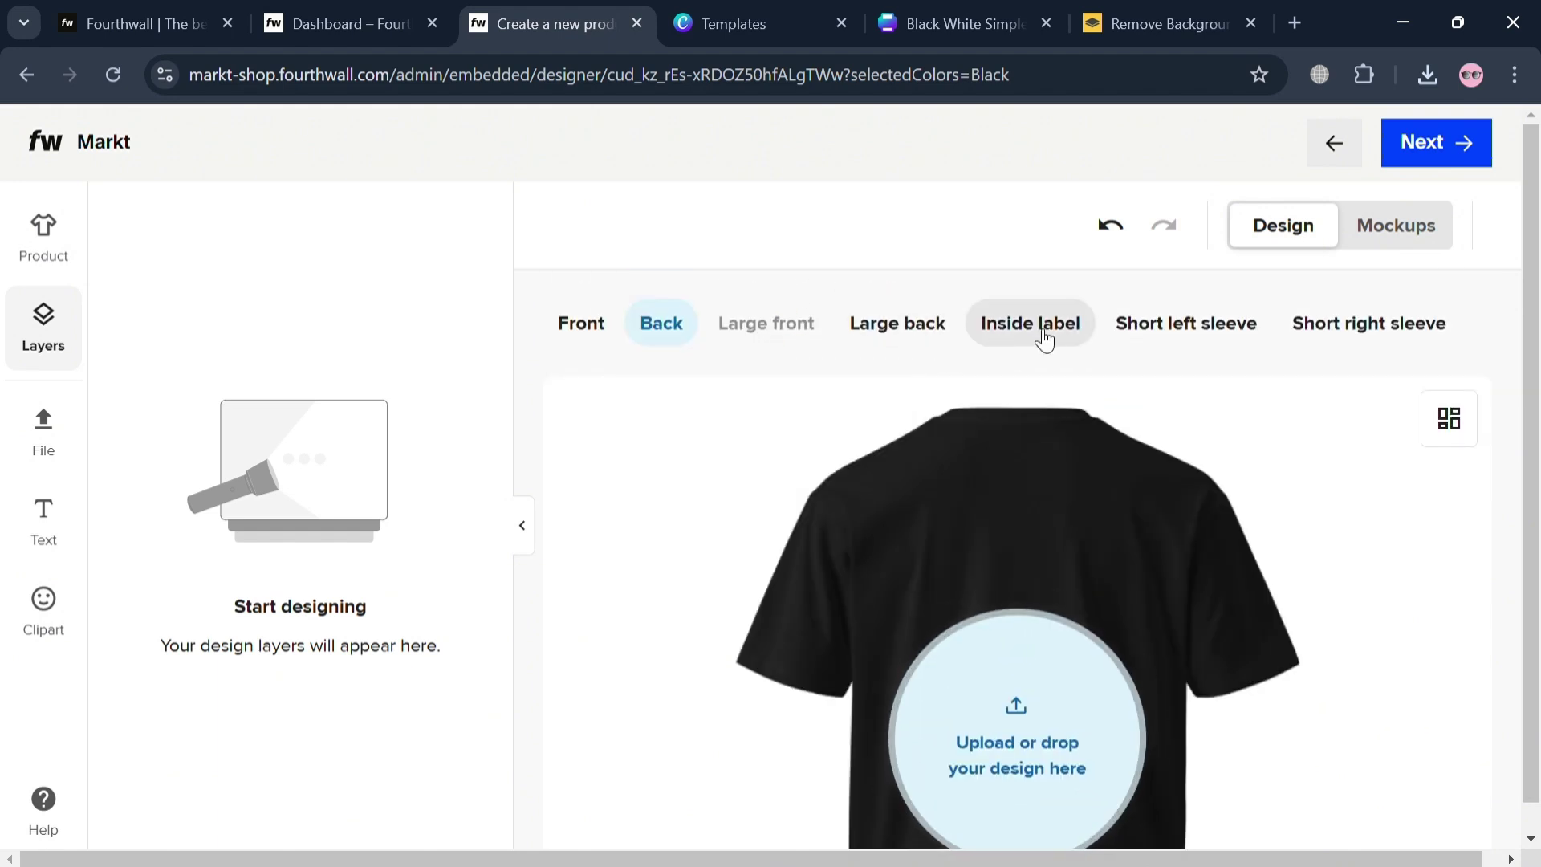
left_click(591, 318)
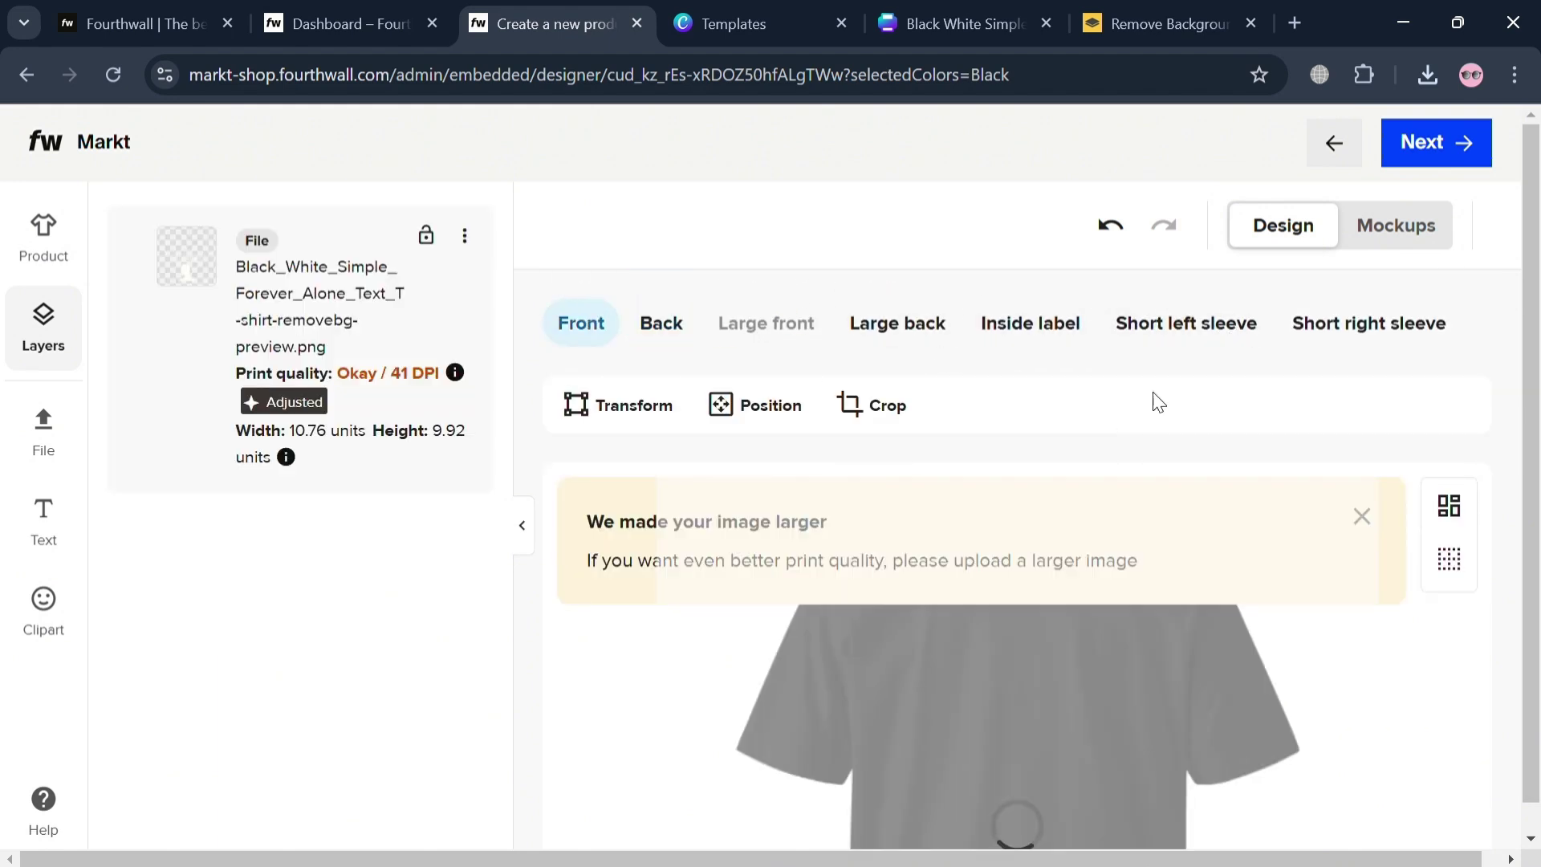
left_click(1425, 234)
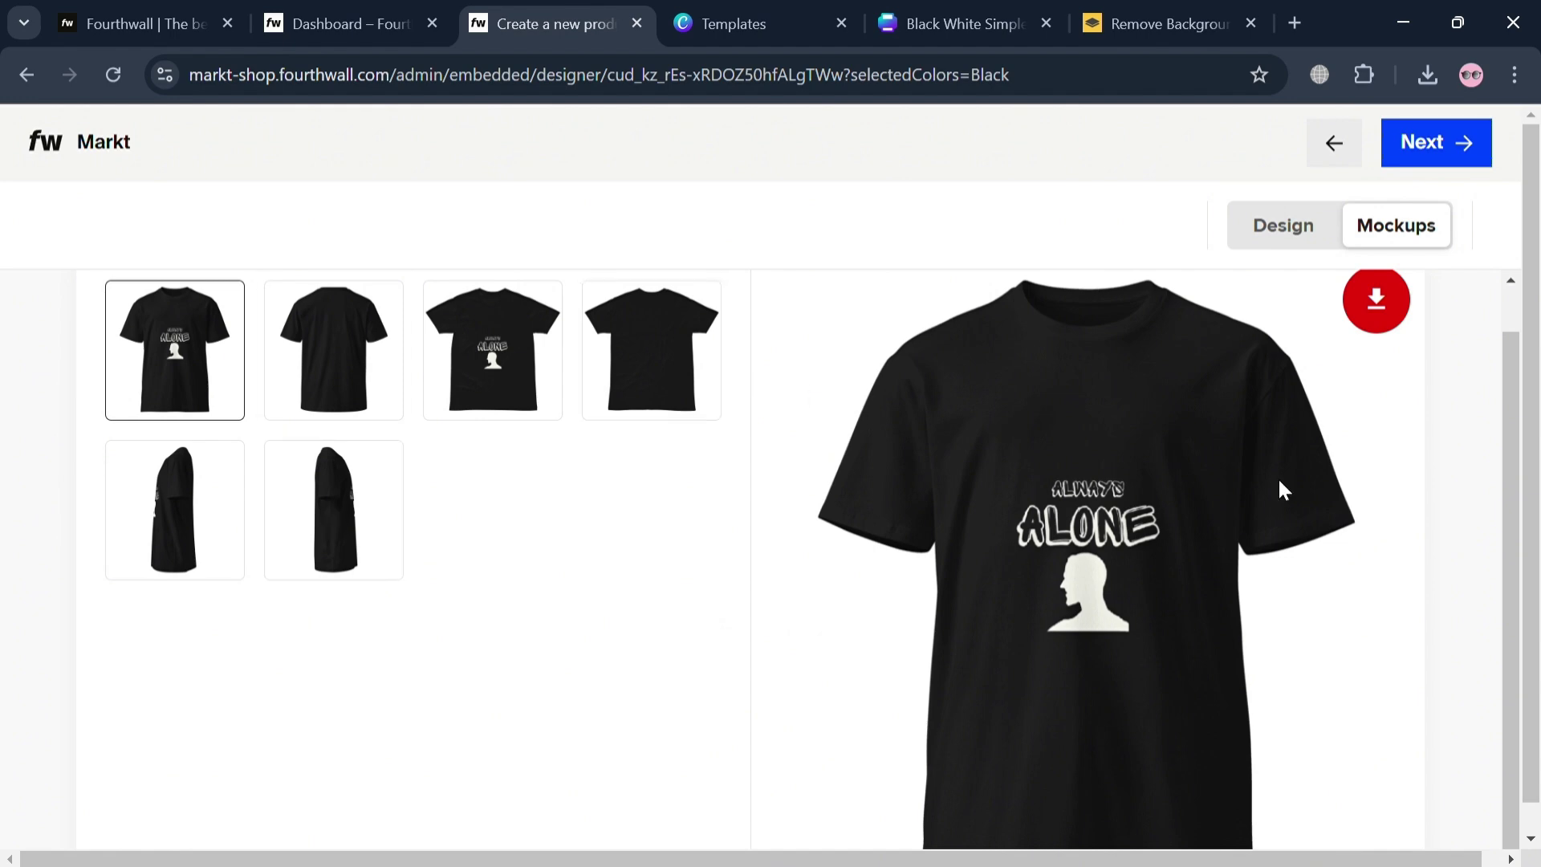
Render the T-shirt mockups and advance to the Product details page with its $26.00 price.
left_click(1455, 155)
left_click(1435, 161)
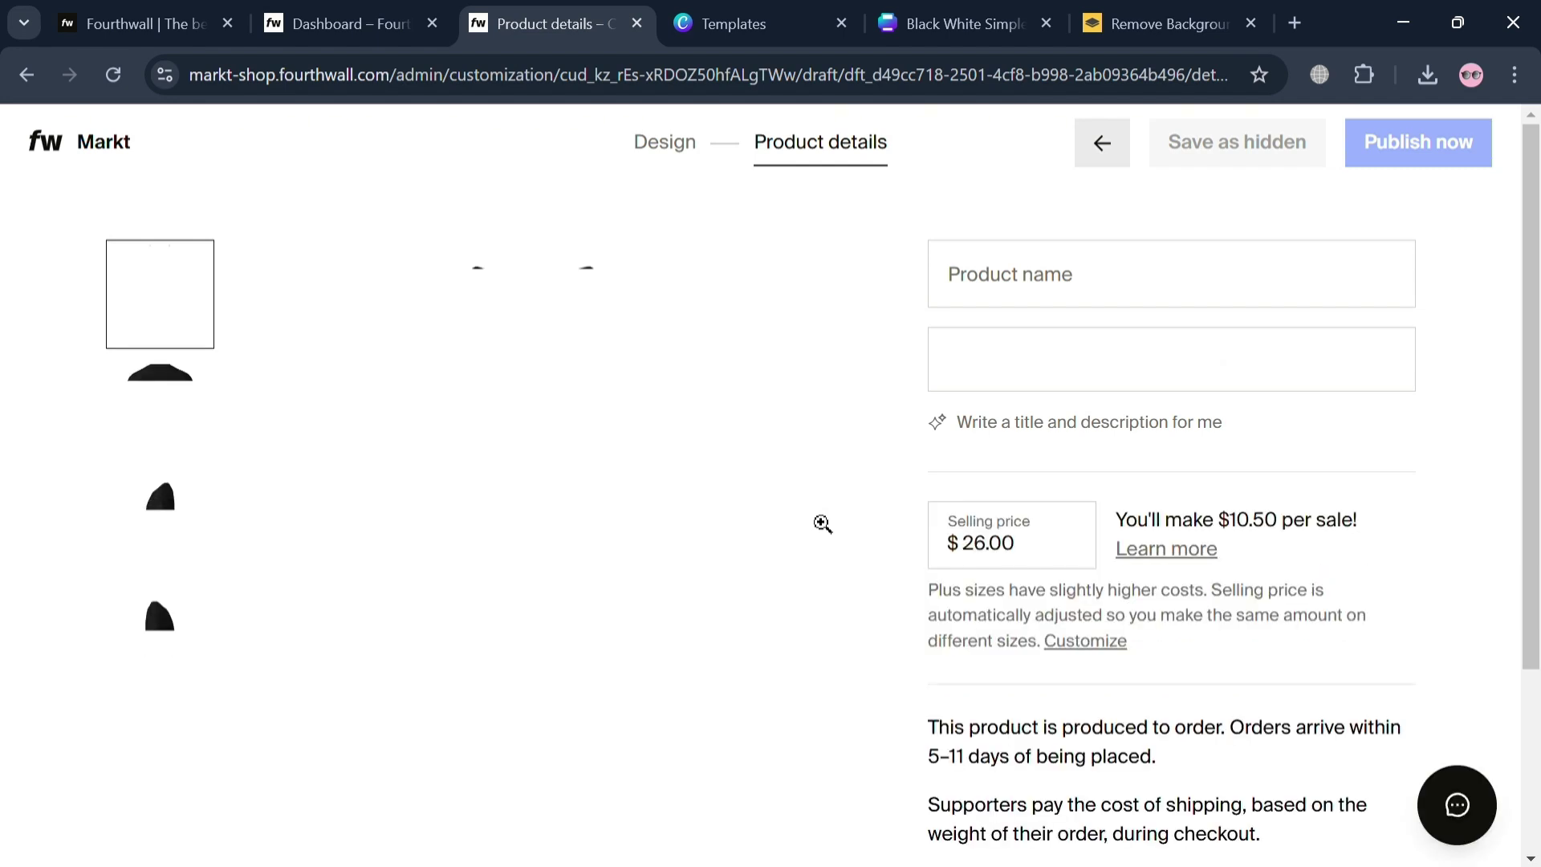
Enter 'Merch' as the product name.
left_click(1101, 303)
type("aL")
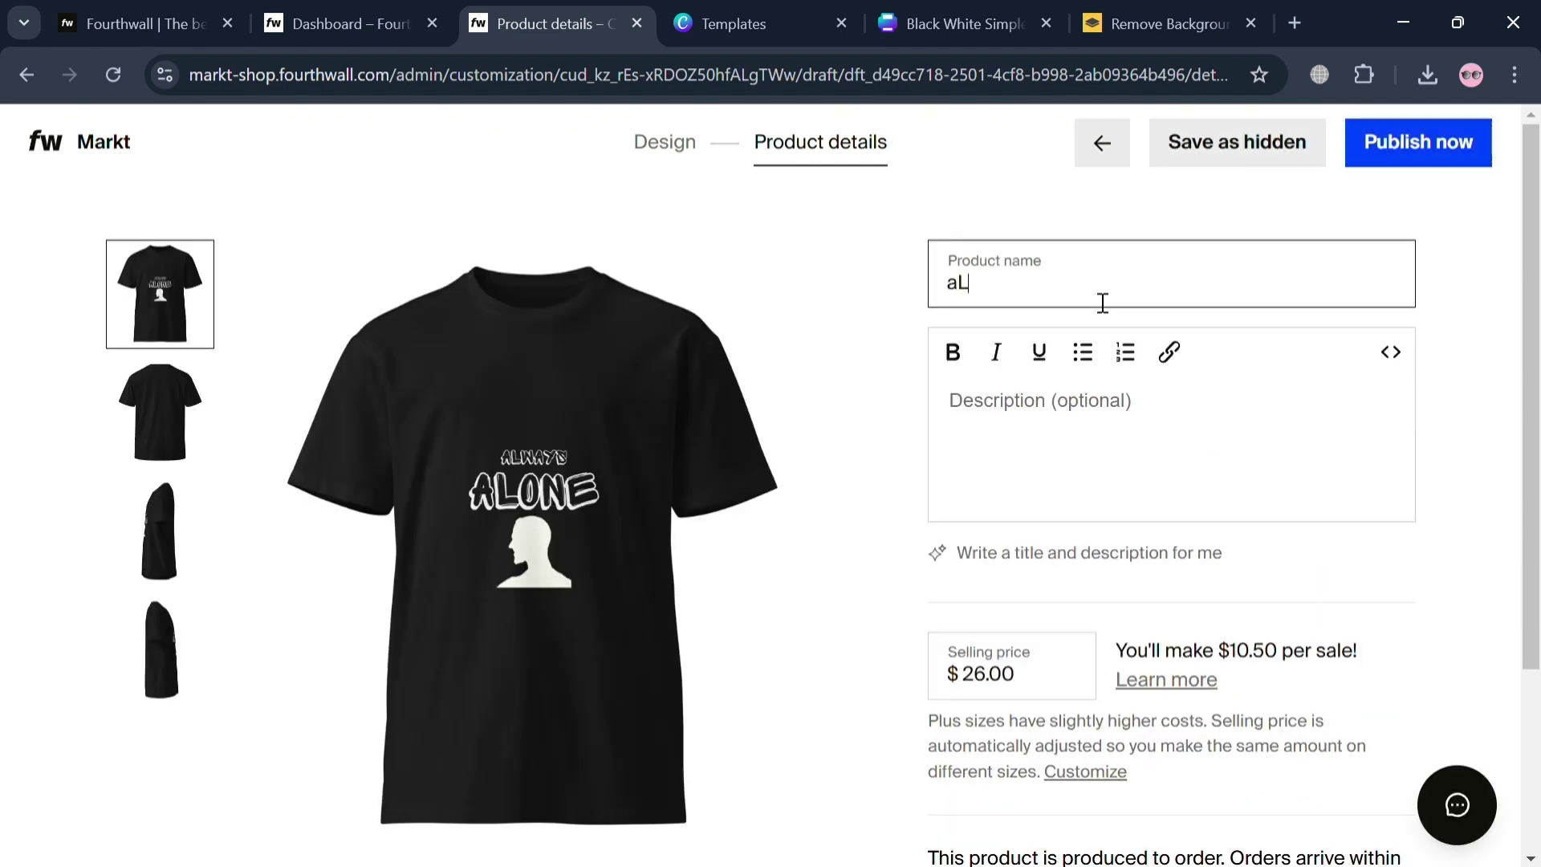
key("BackSpace")
key("BackSpace")
key("BackSpace")
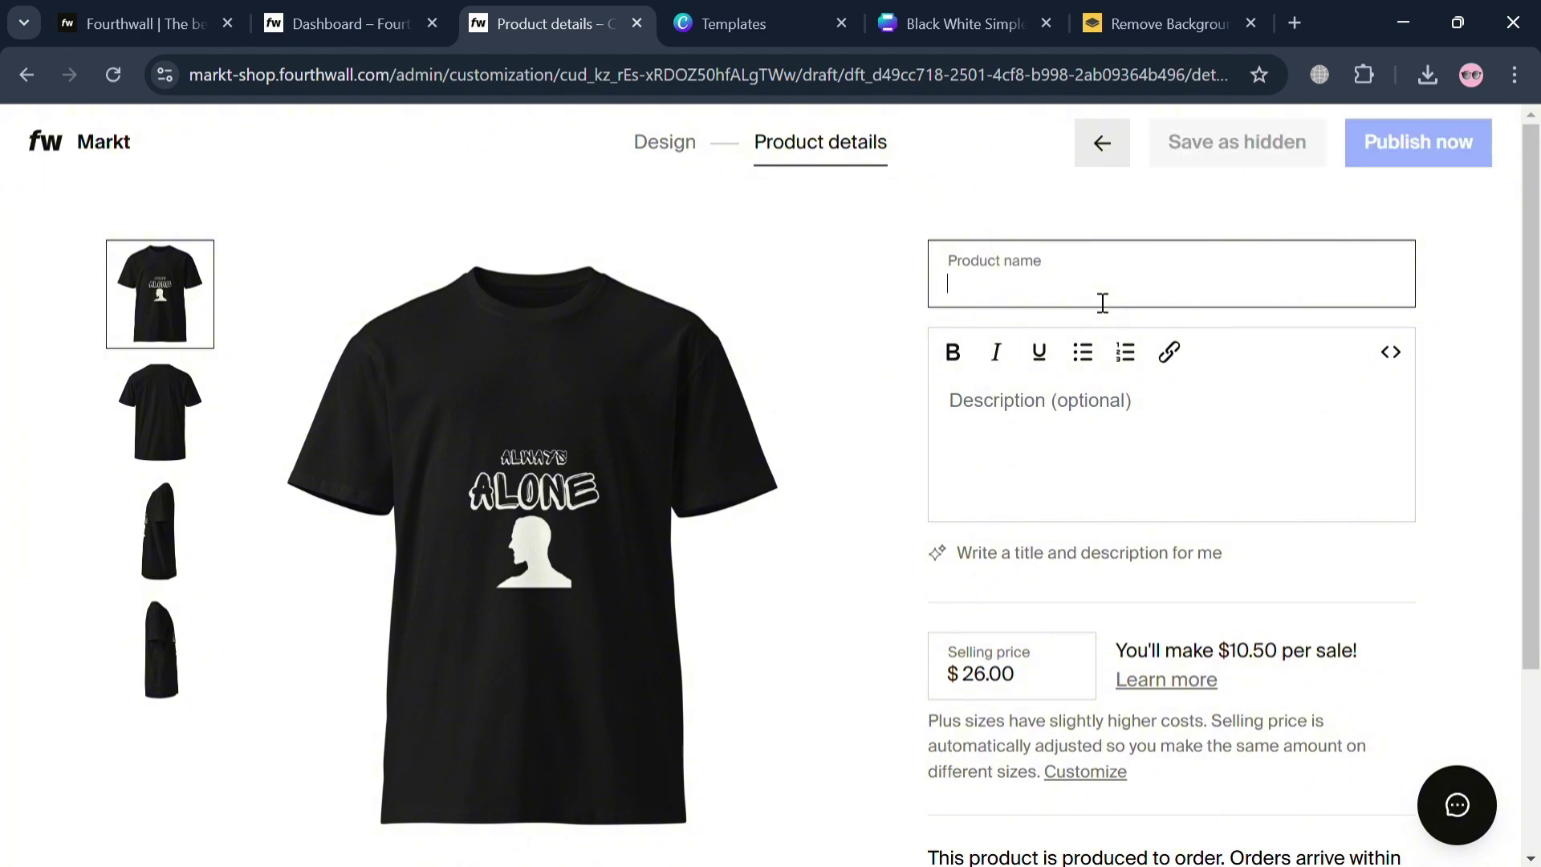
type("Merch")
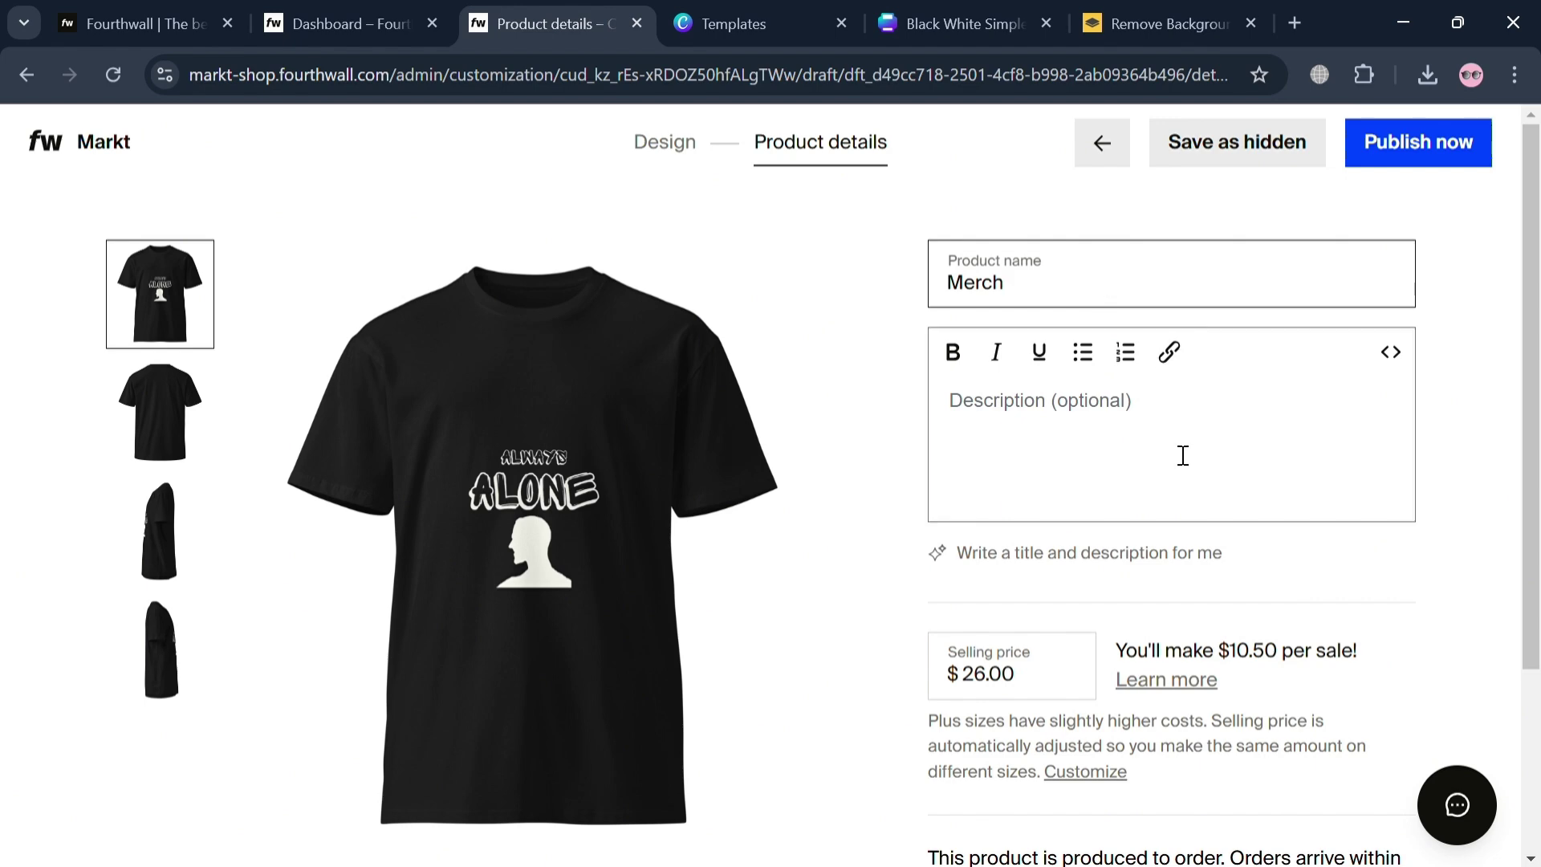
scroll(1153, 462, "down", 3)
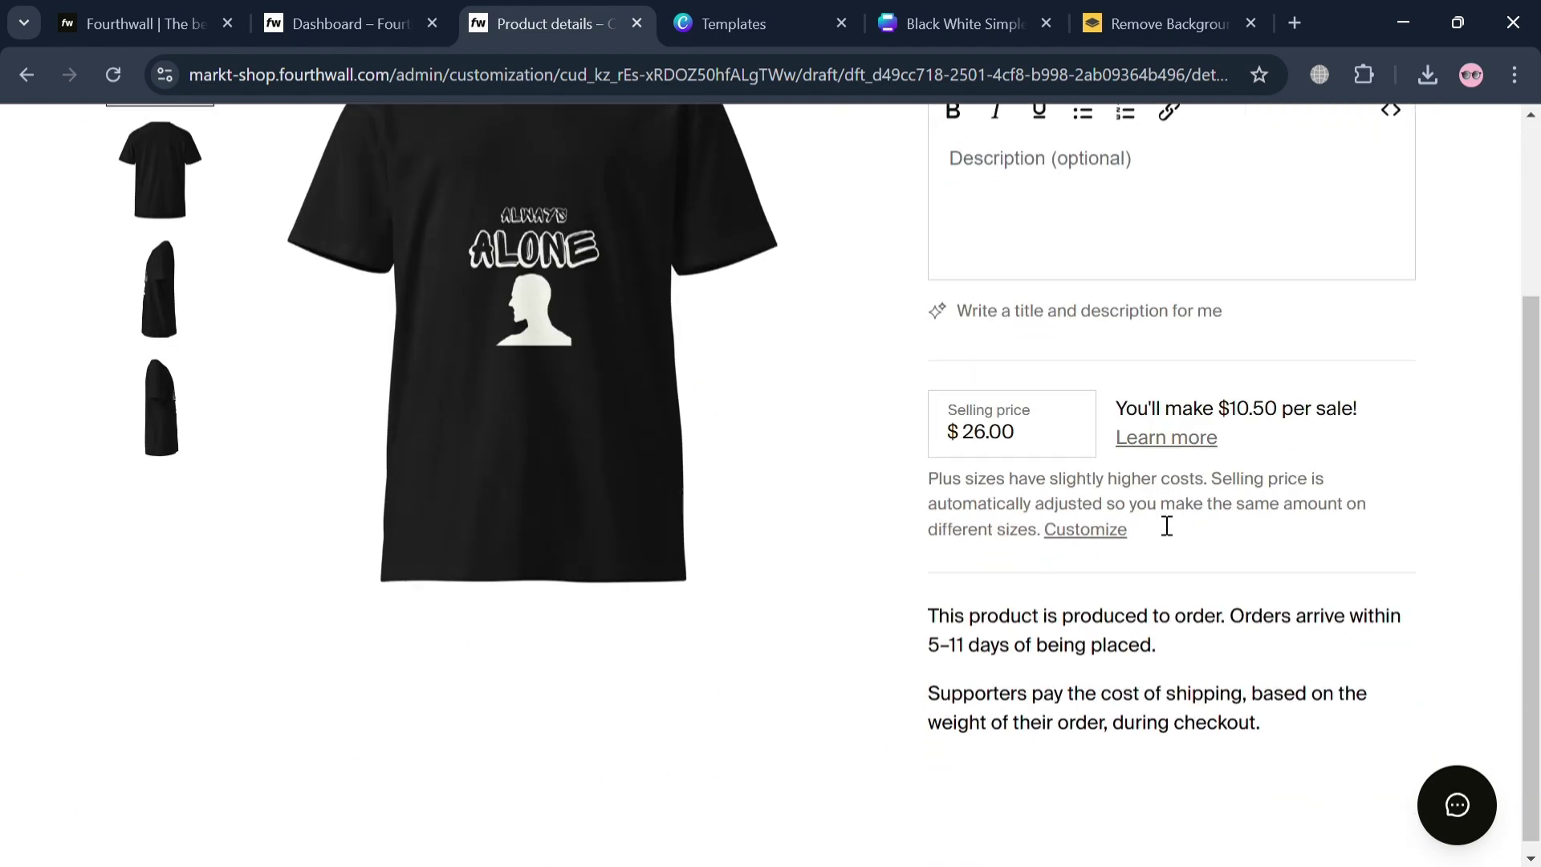
scroll(1027, 658, "up", 3)
Change the selling price from $26.00 to $40, earning $24.50 per sale, and publish.
left_click(1036, 684)
double_click(1038, 684)
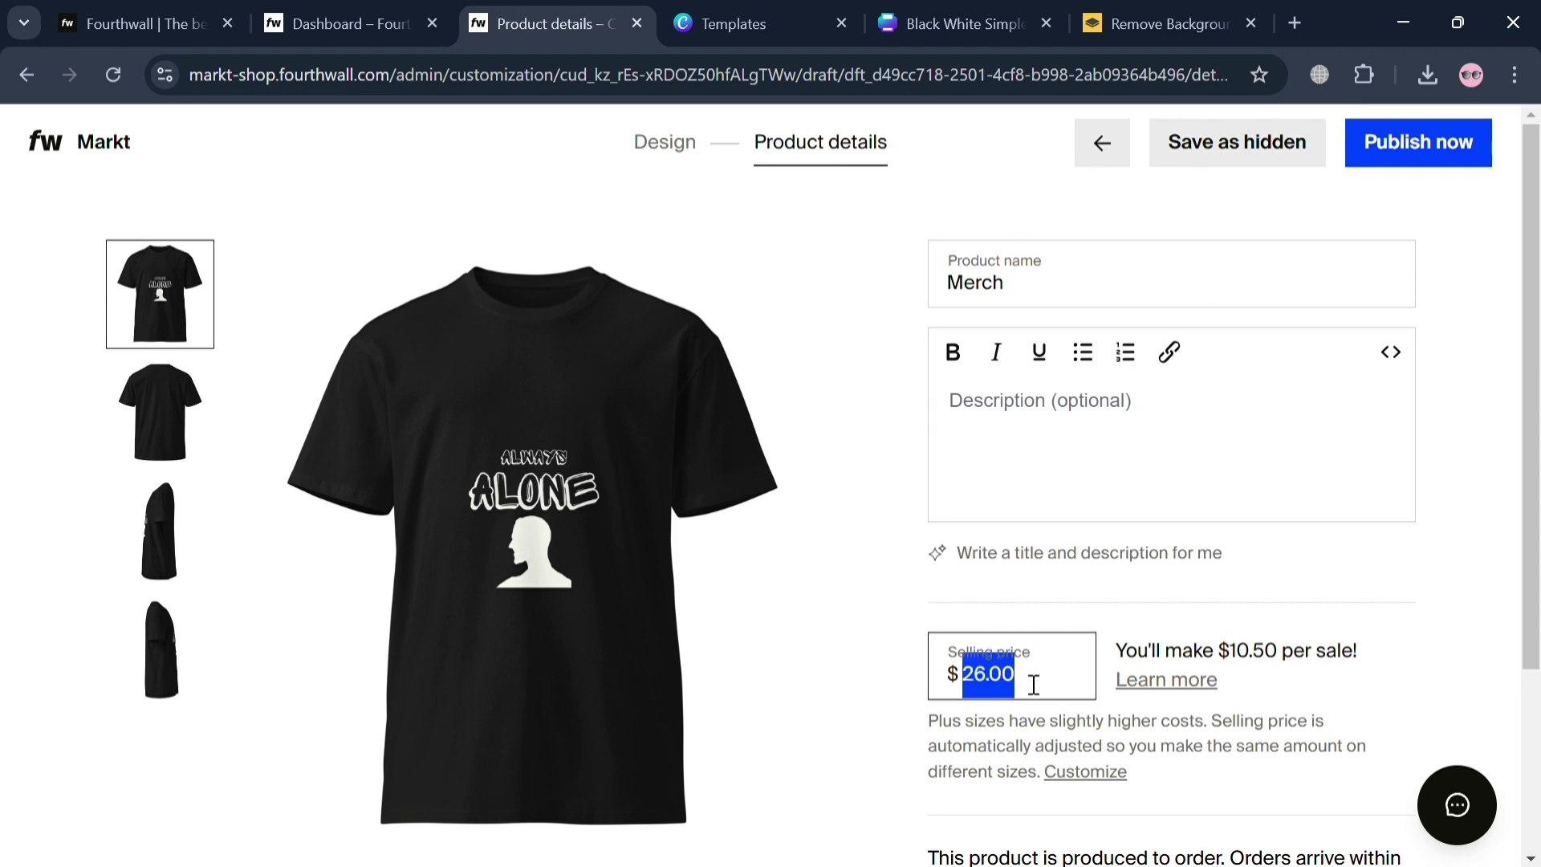
type("3")
key("BackSpace")
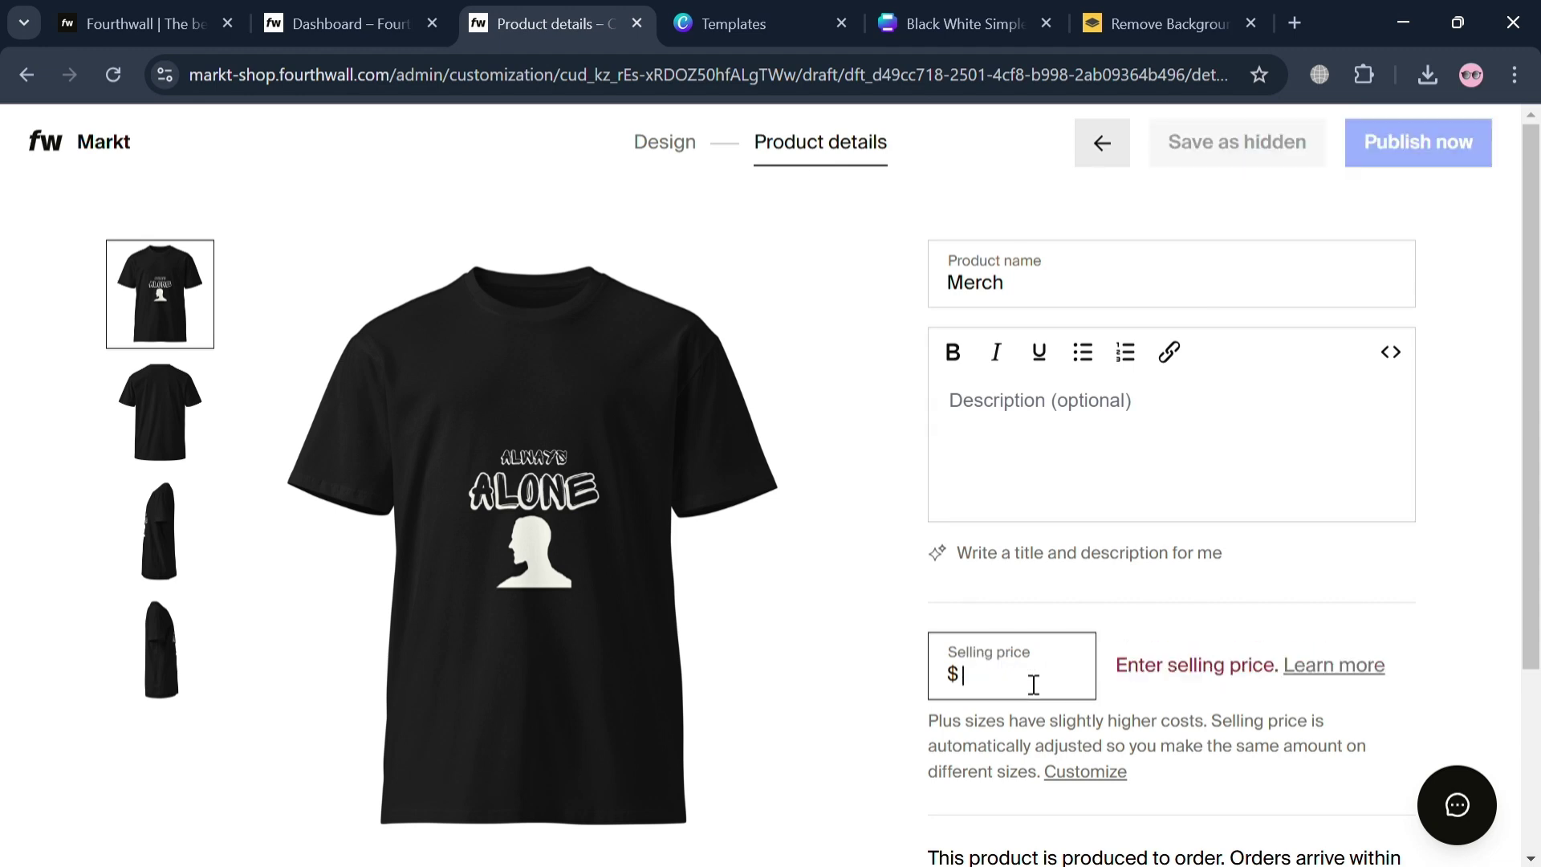
type("40")
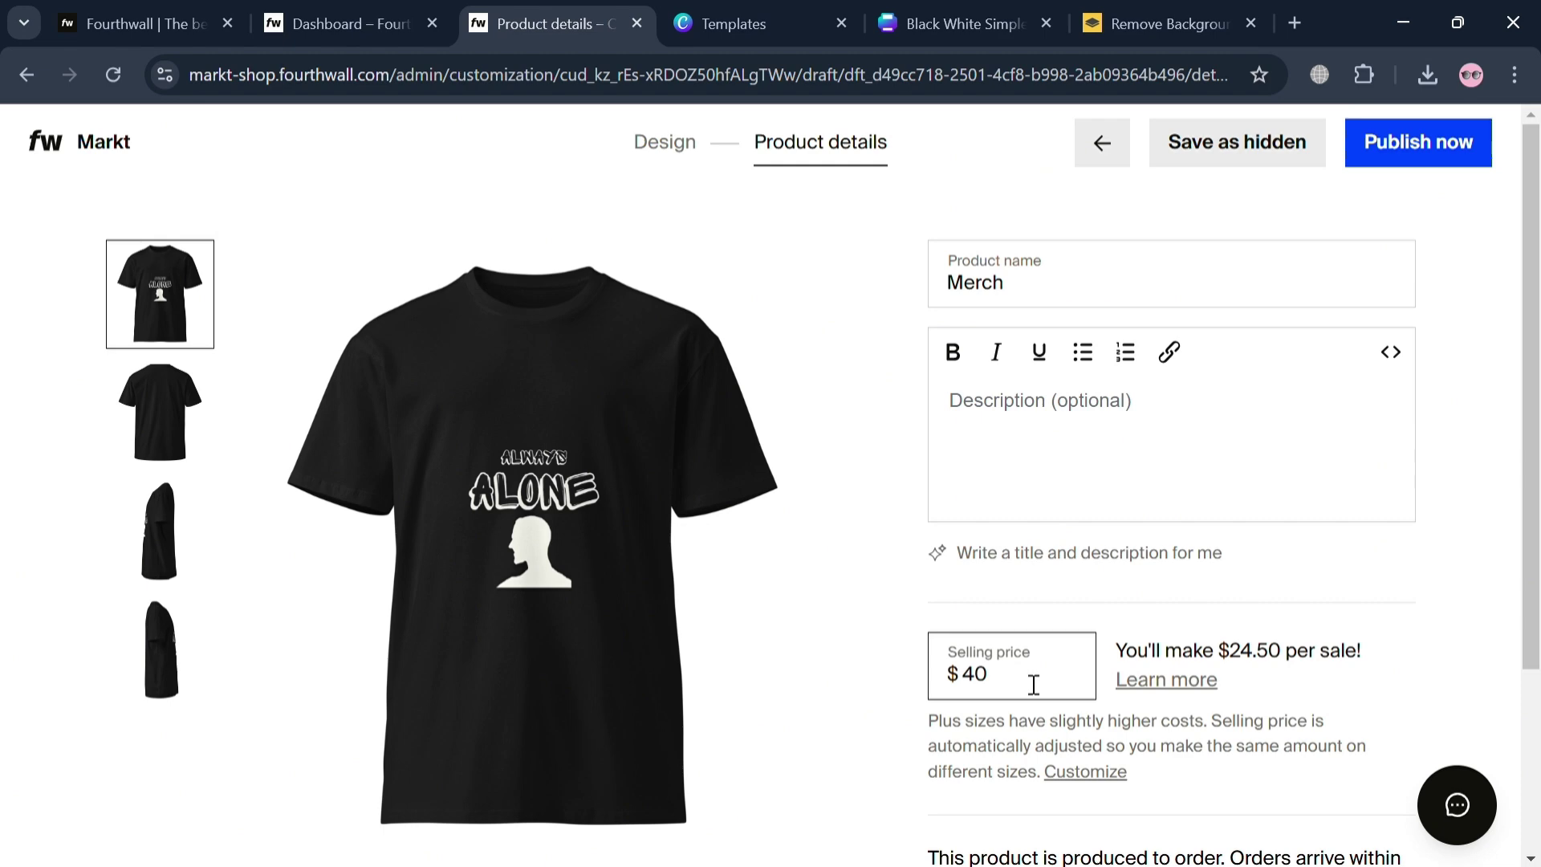
left_click(1445, 589)
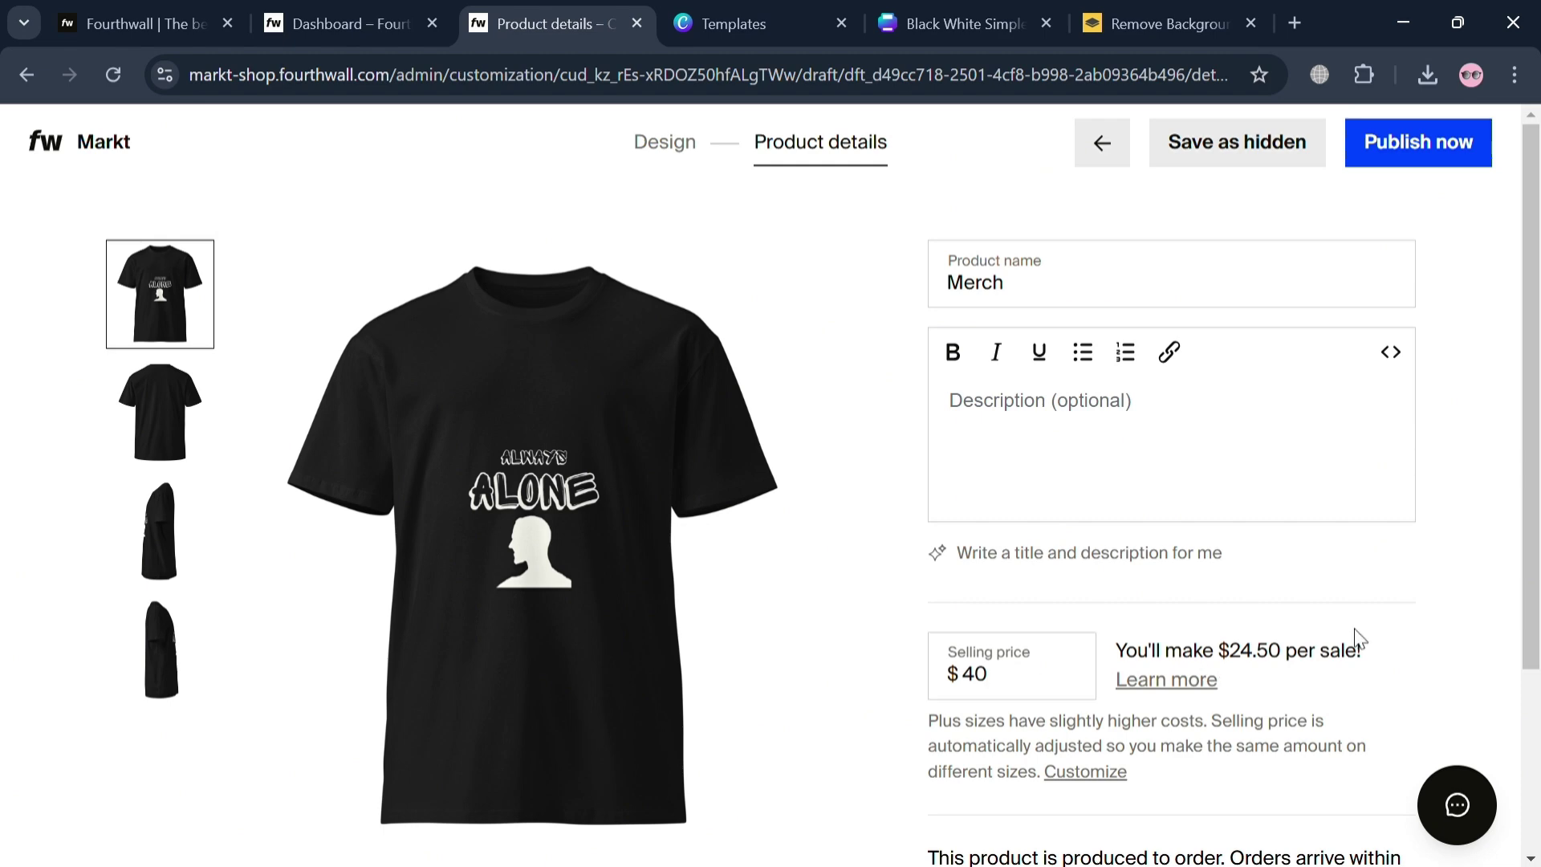
scroll(1357, 638, "down", 3)
scroll(1216, 626, "up", 3)
left_click(1402, 163)
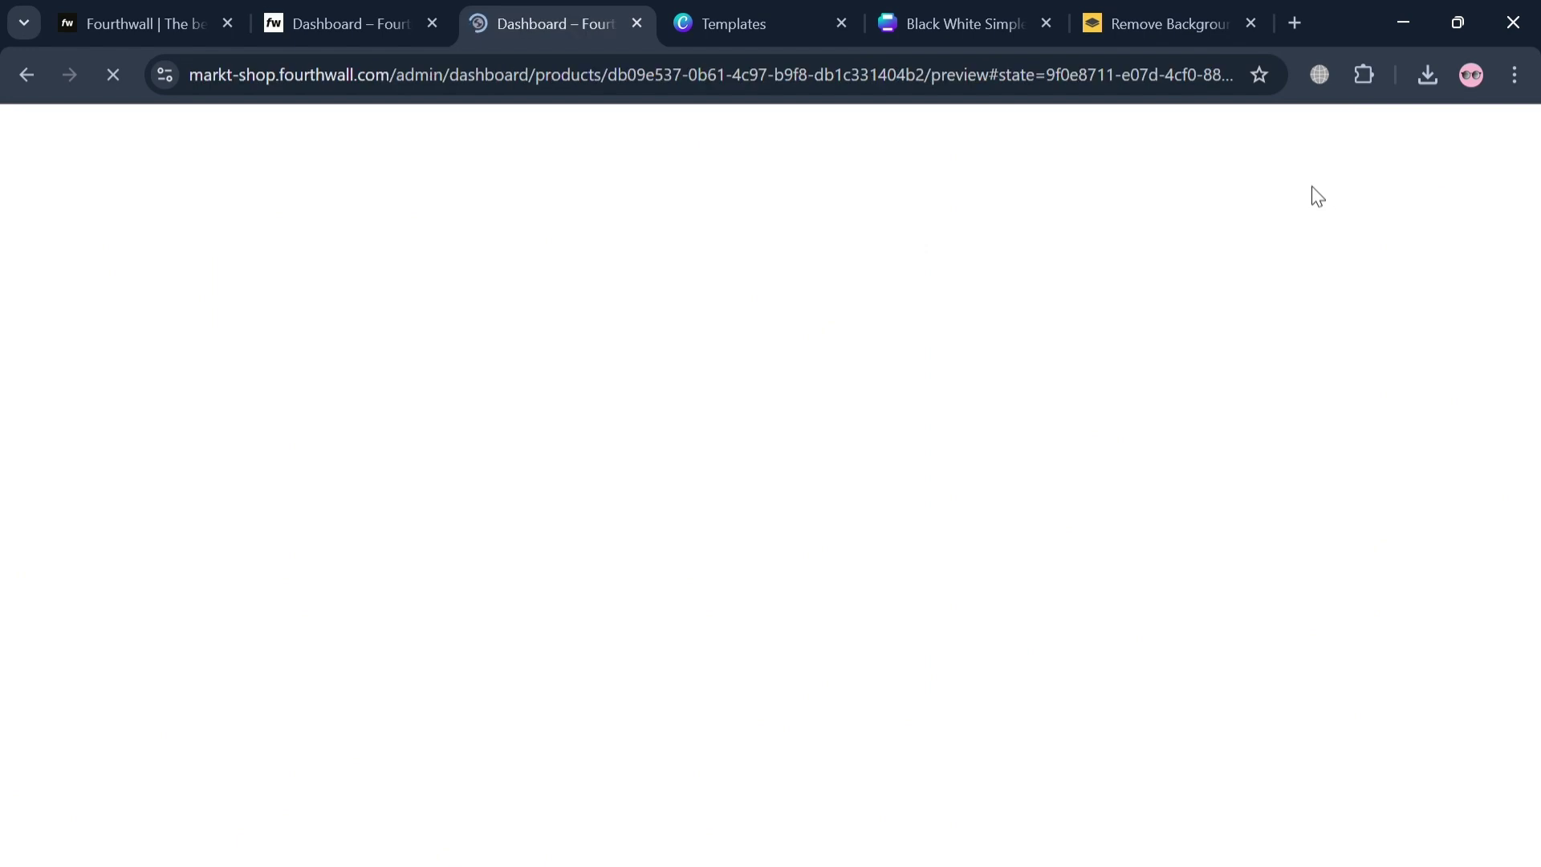
Scroll through the public Merch storefront preview showing ALWAYS ALONE at $40.00 in sizes S–3XL.
scroll(1270, 640, "down", 2)
scroll(1271, 640, "down", 2)
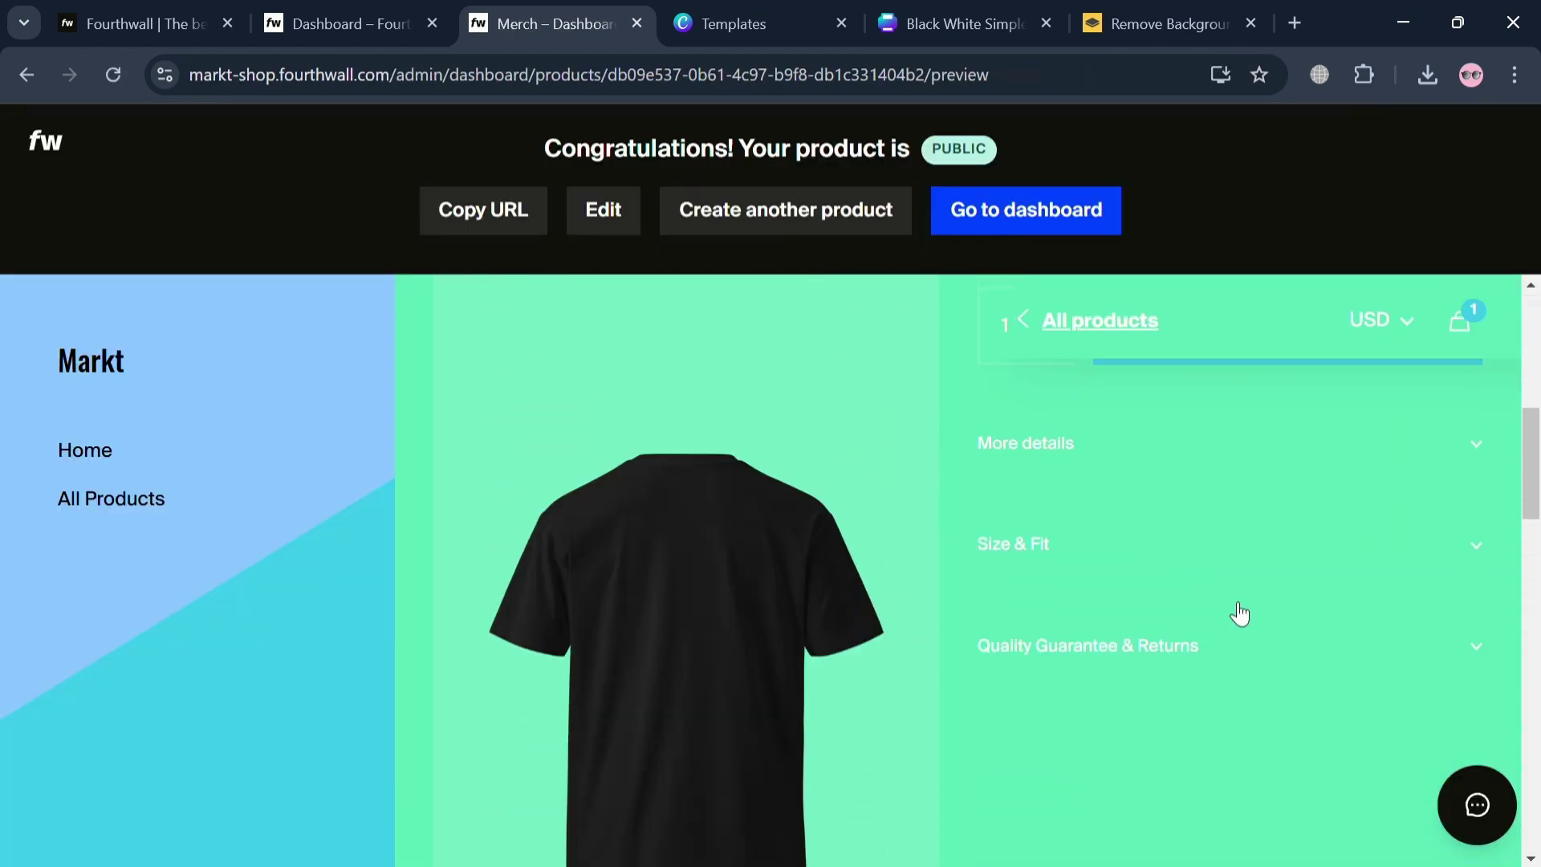
scroll(1148, 498, "up", 4)
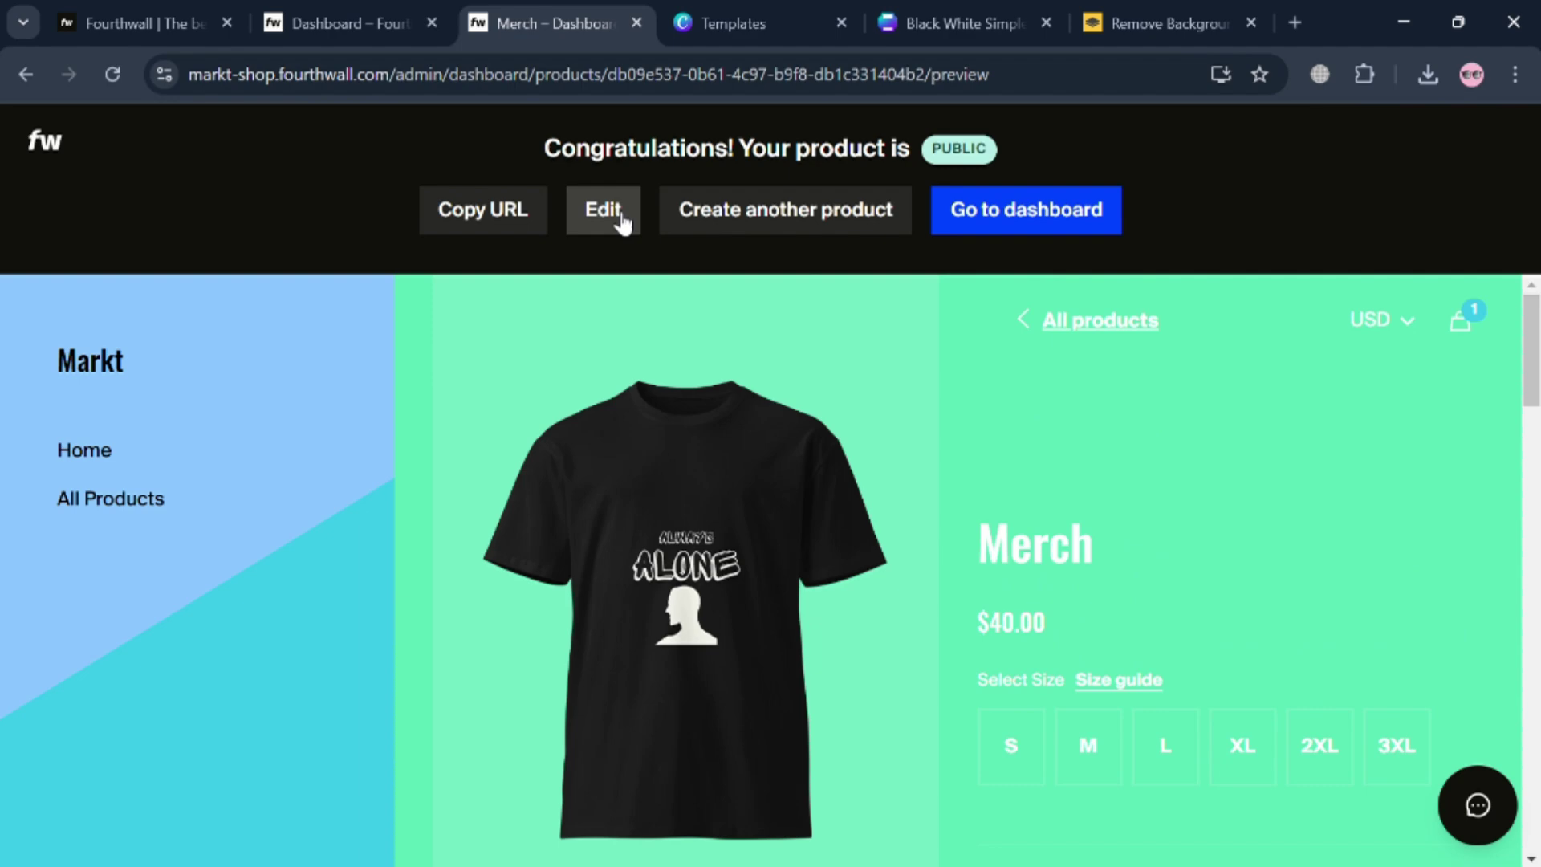
Review the Merch product's edit page, then bring up the Site design editor.
left_click(624, 223)
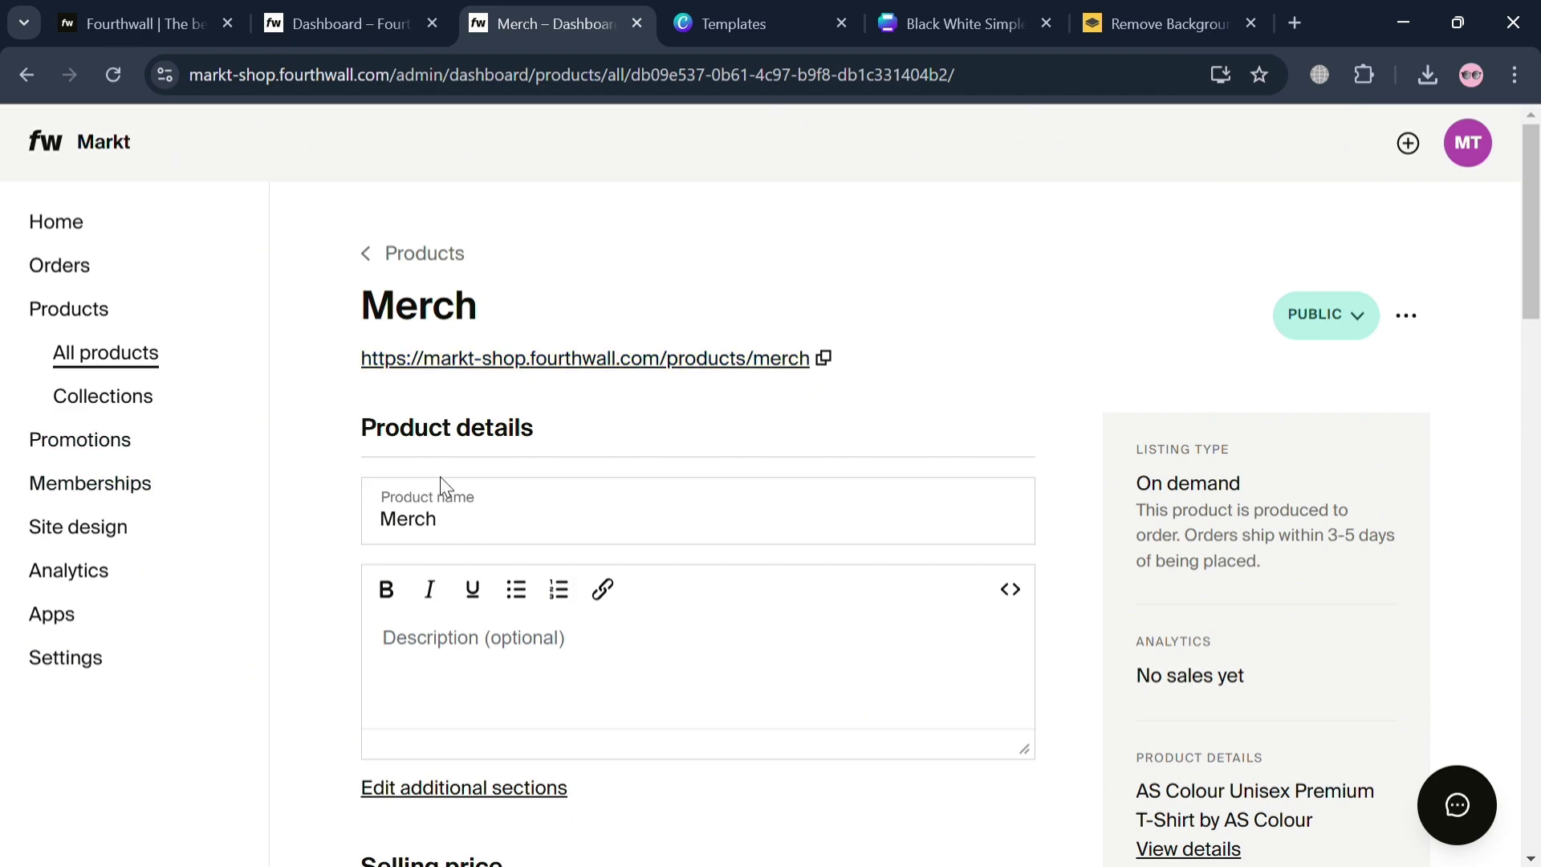
scroll(478, 474, "down", 15)
scroll(694, 597, "up", 5)
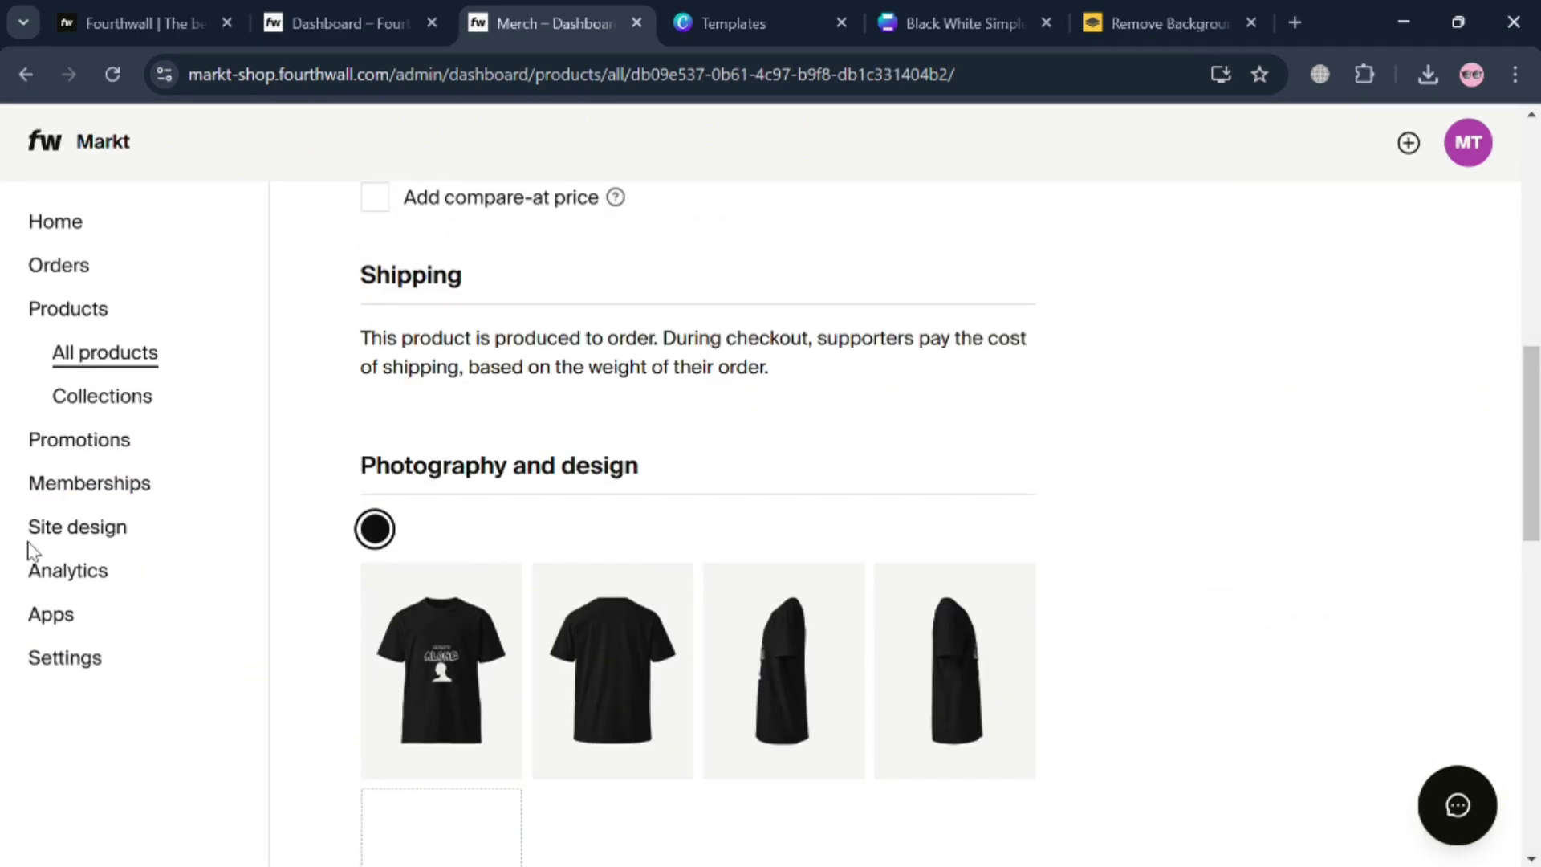
left_click(55, 531)
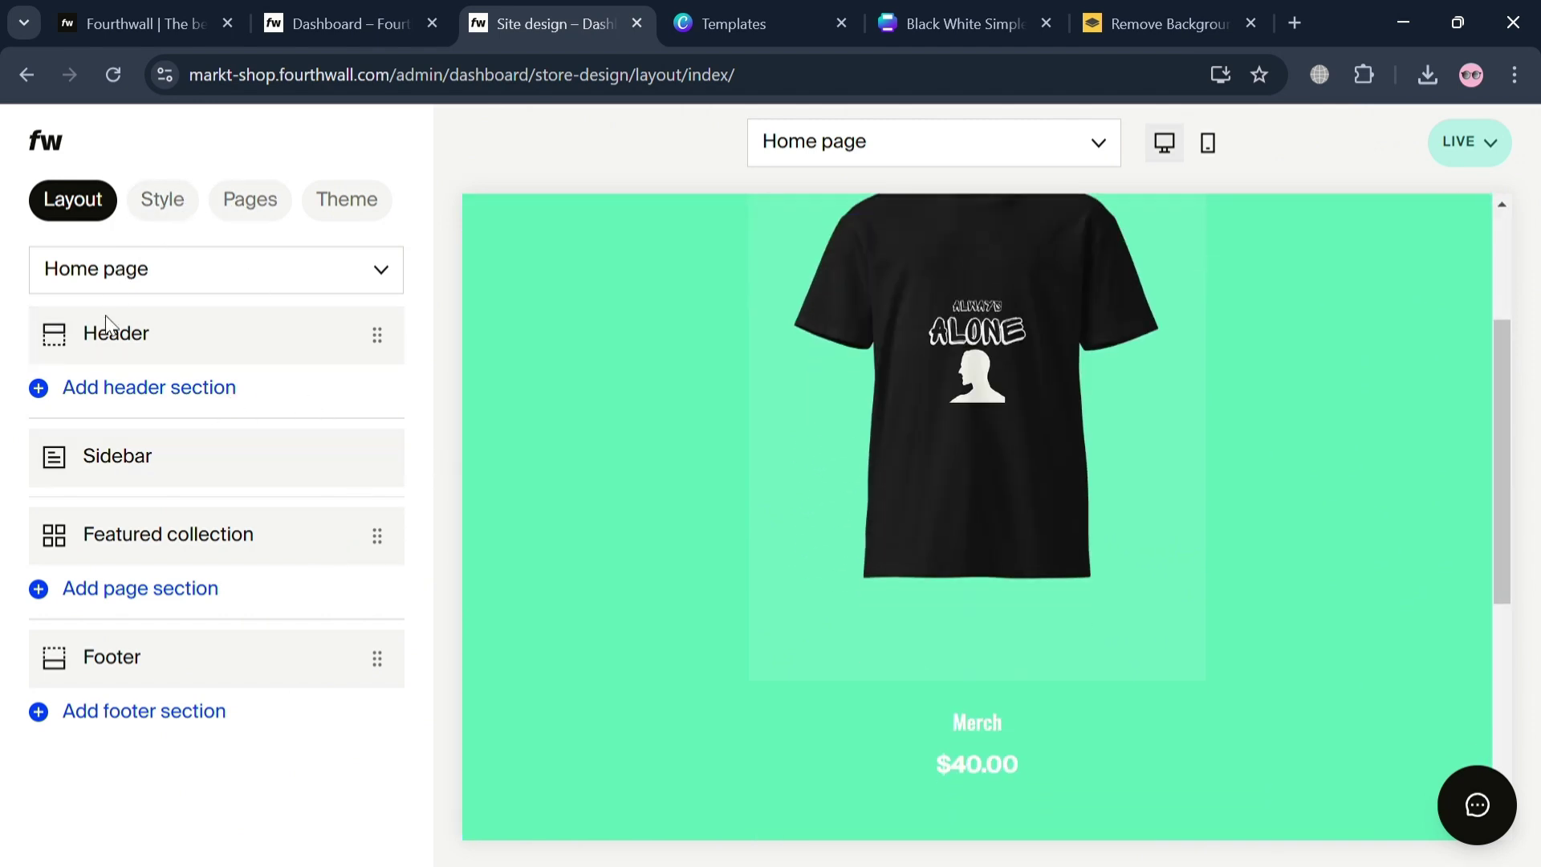
Browse the Header, Logo & identity and Theme settings, with Bold Minimalist live, then return to the dashboard.
left_click(118, 355)
left_click(37, 267)
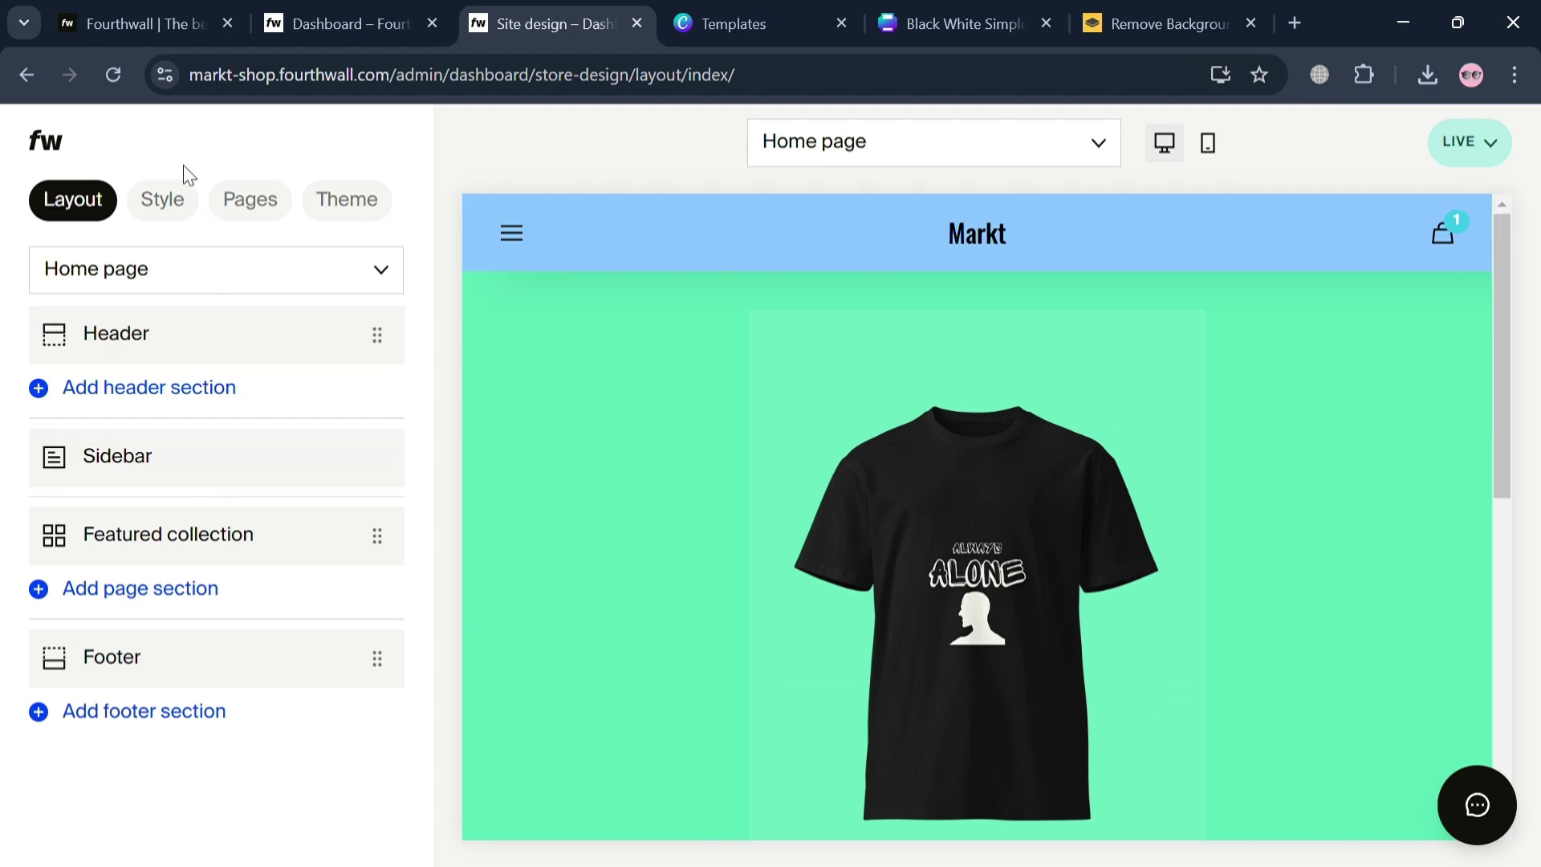
left_click(166, 199)
left_click(196, 303)
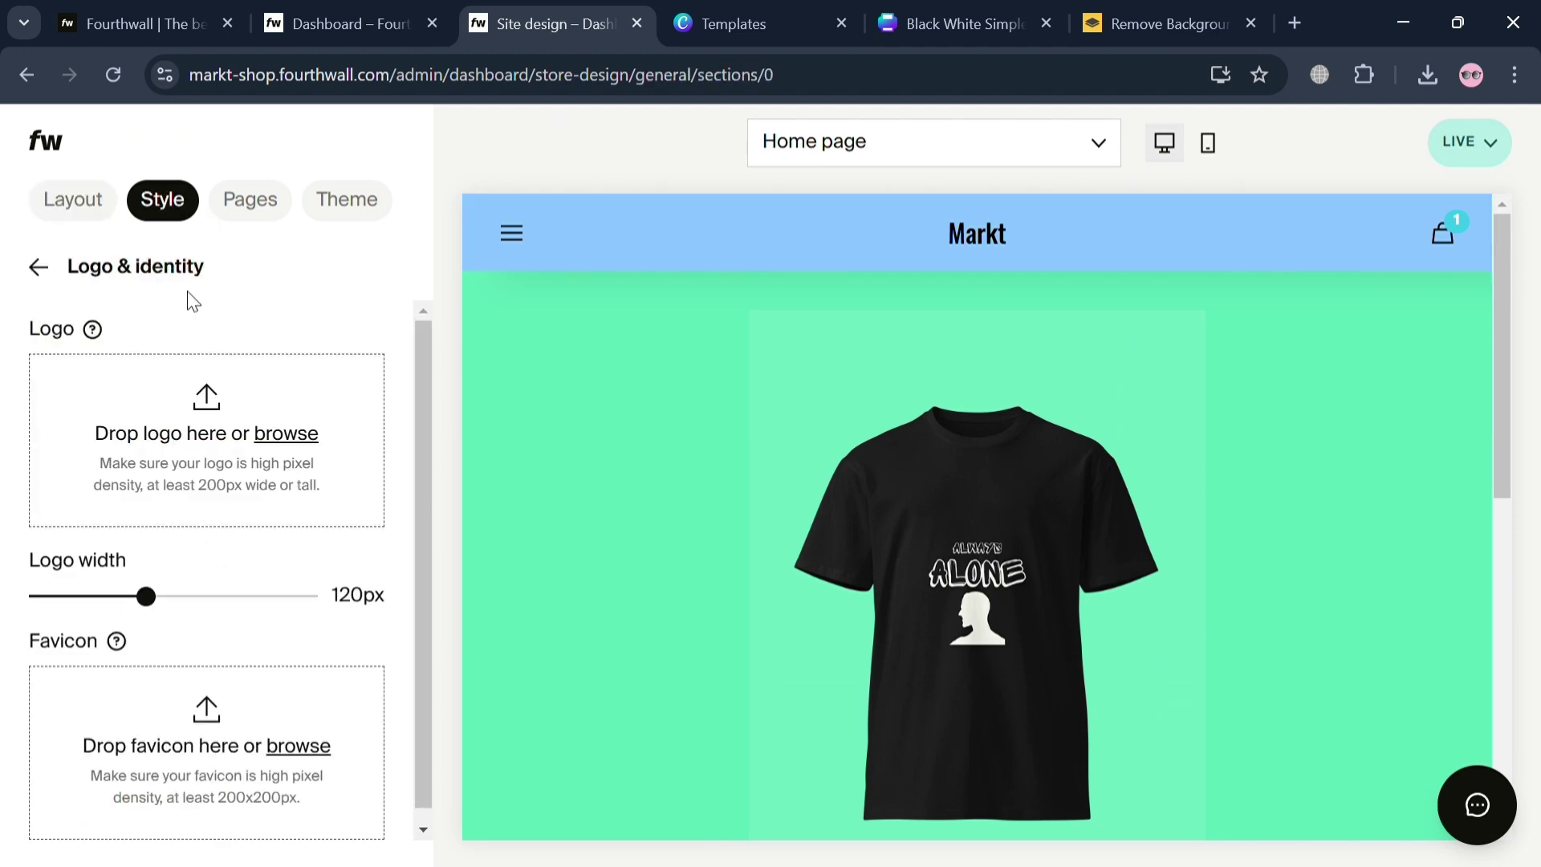
left_click(207, 405)
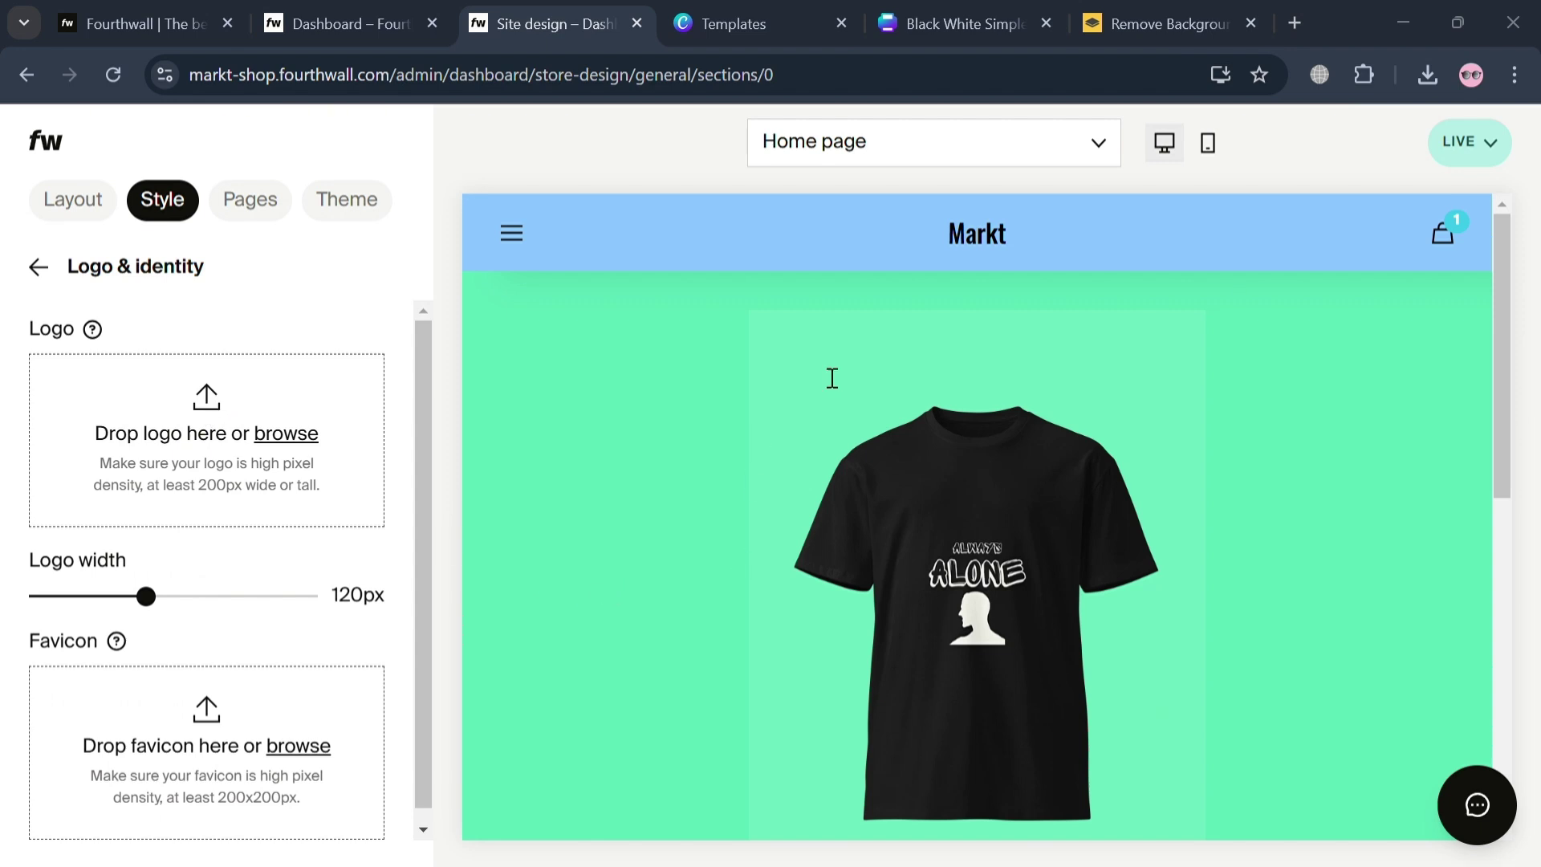
left_click(347, 199)
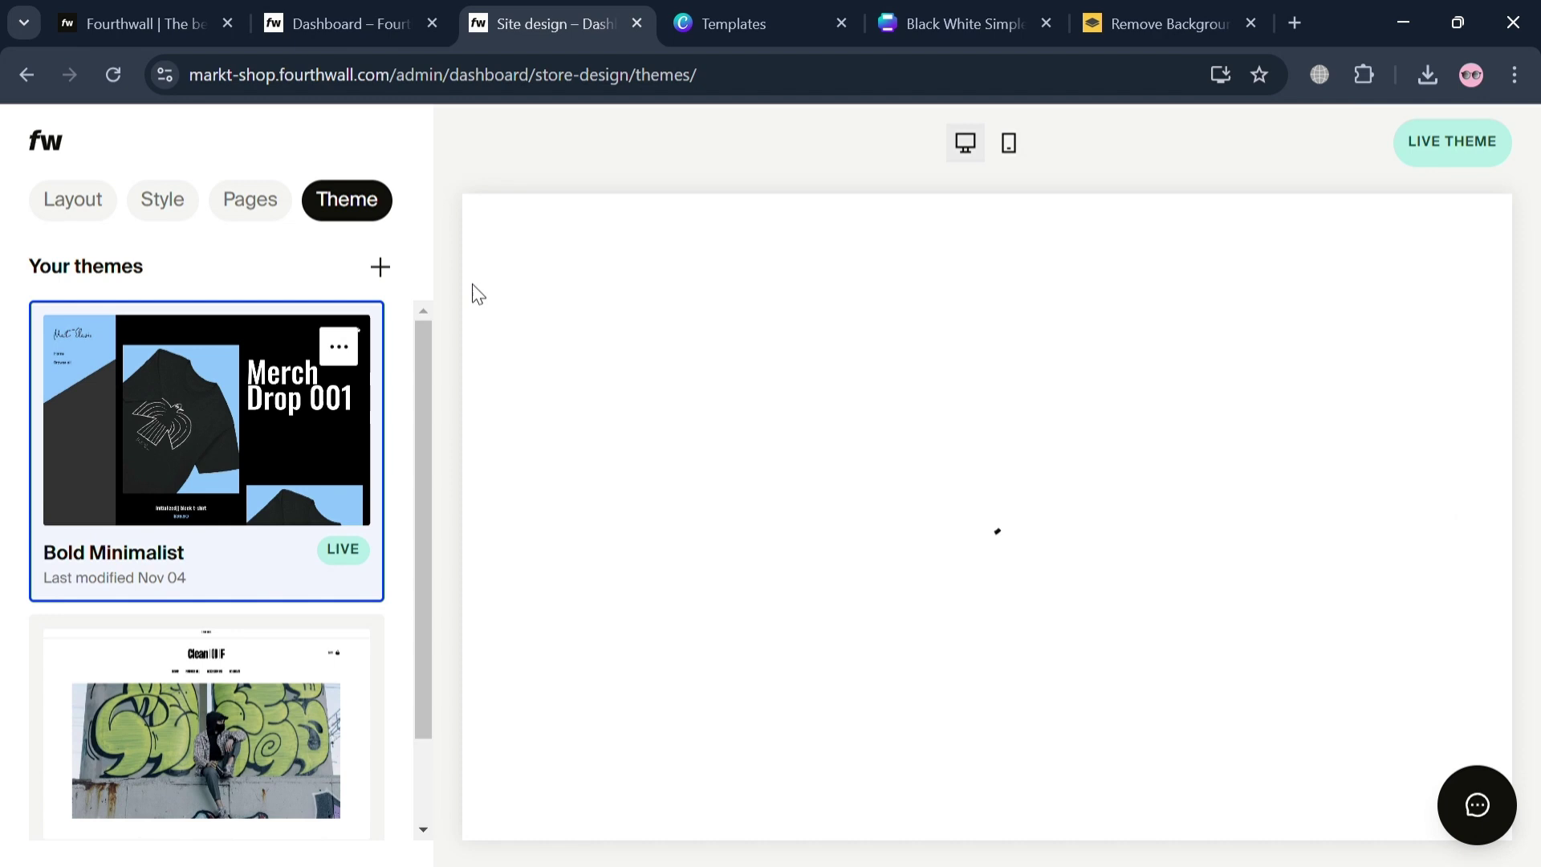
left_click(50, 143)
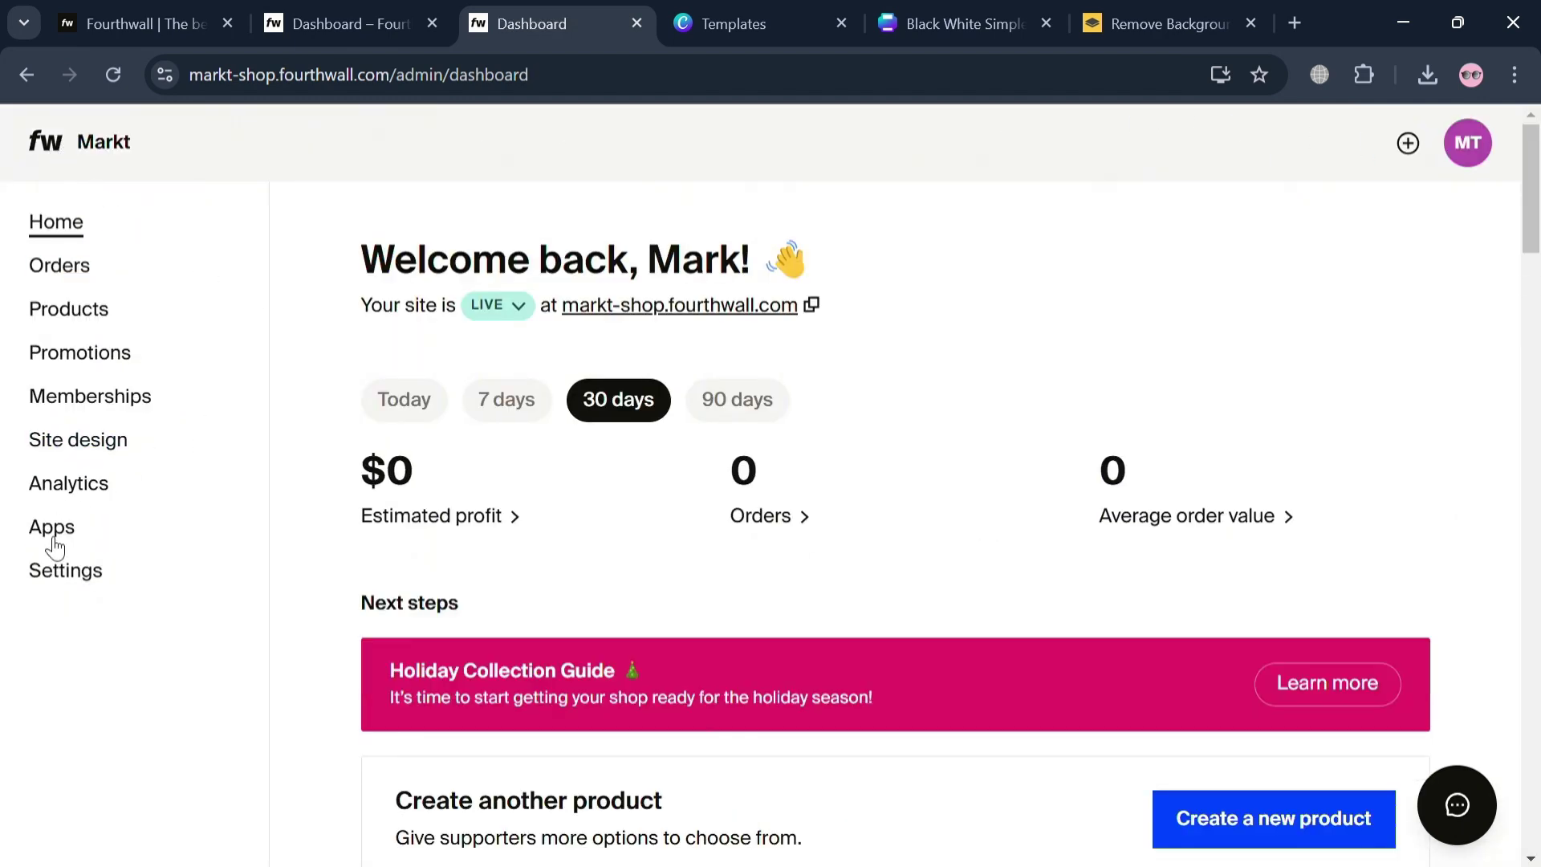
Review the store's Checkout settings.
left_click(67, 572)
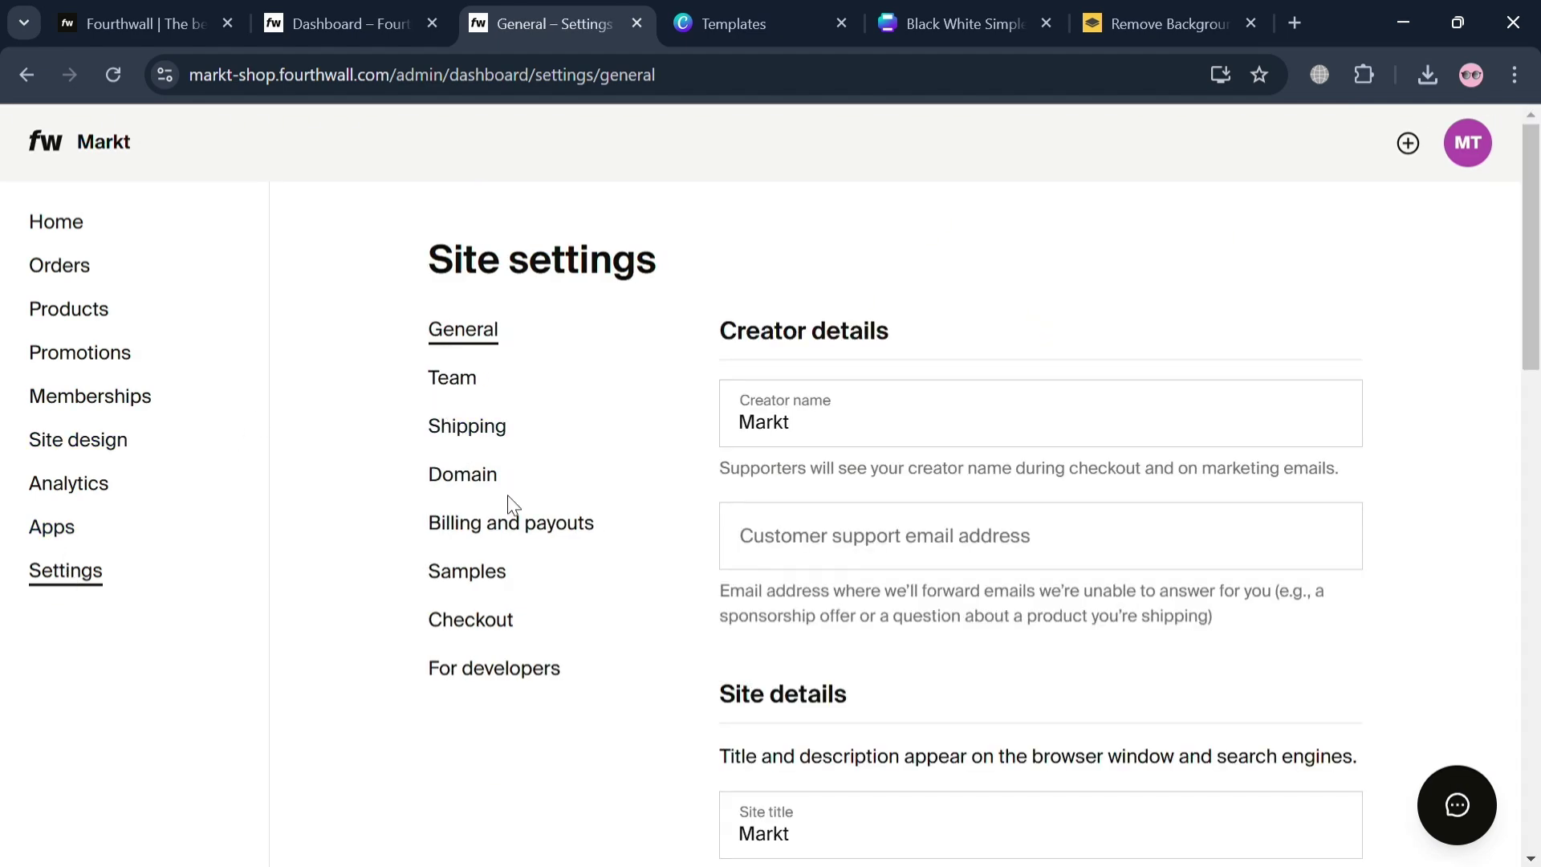
left_click(490, 636)
scroll(832, 584, "down", 7)
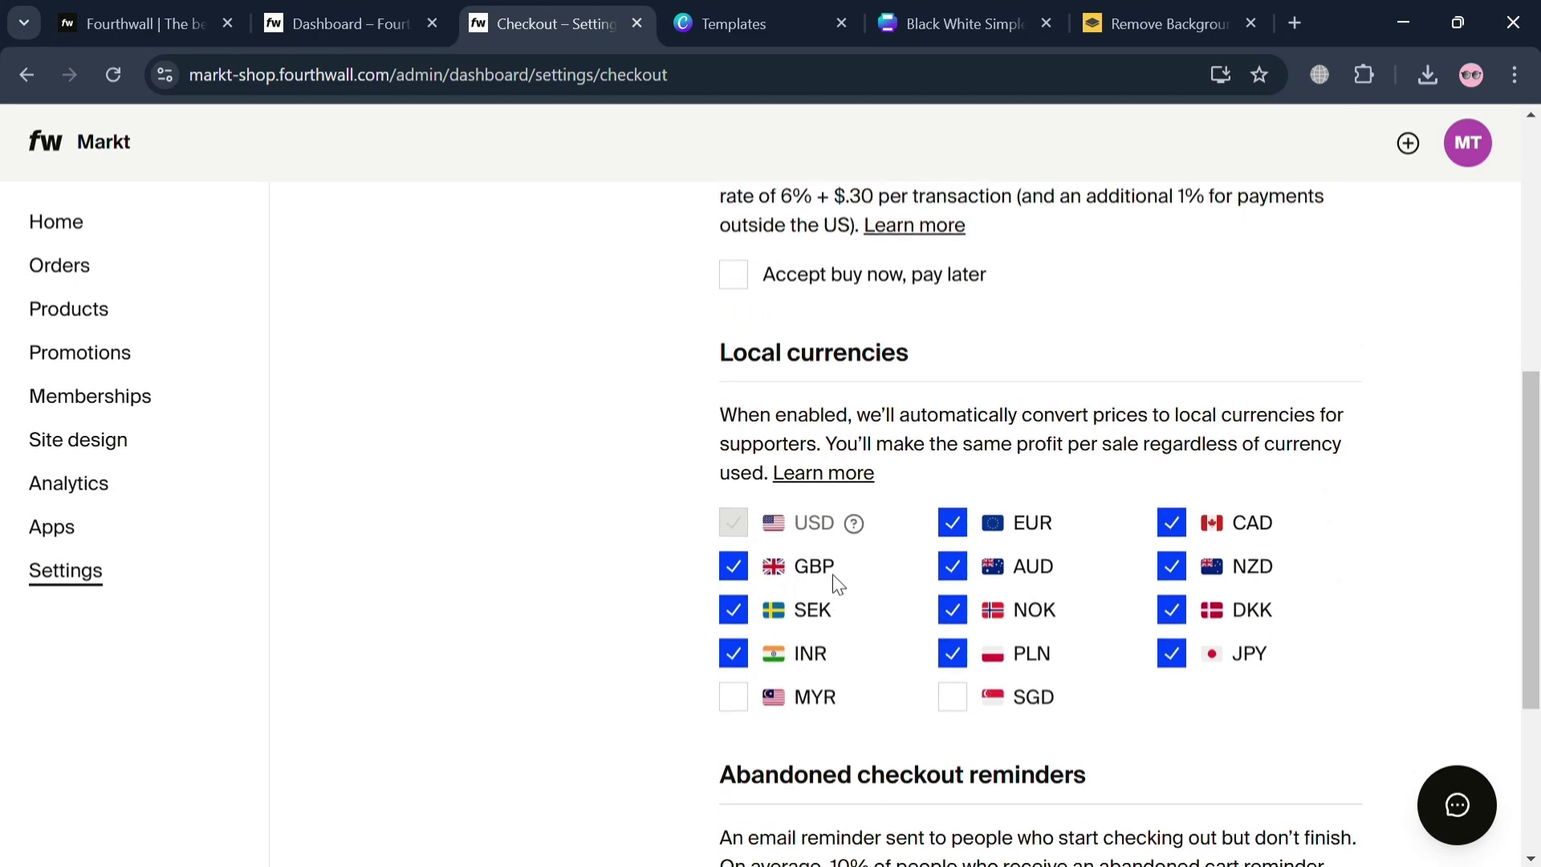
scroll(832, 584, "up", 6)
scroll(755, 731, "down", 8)
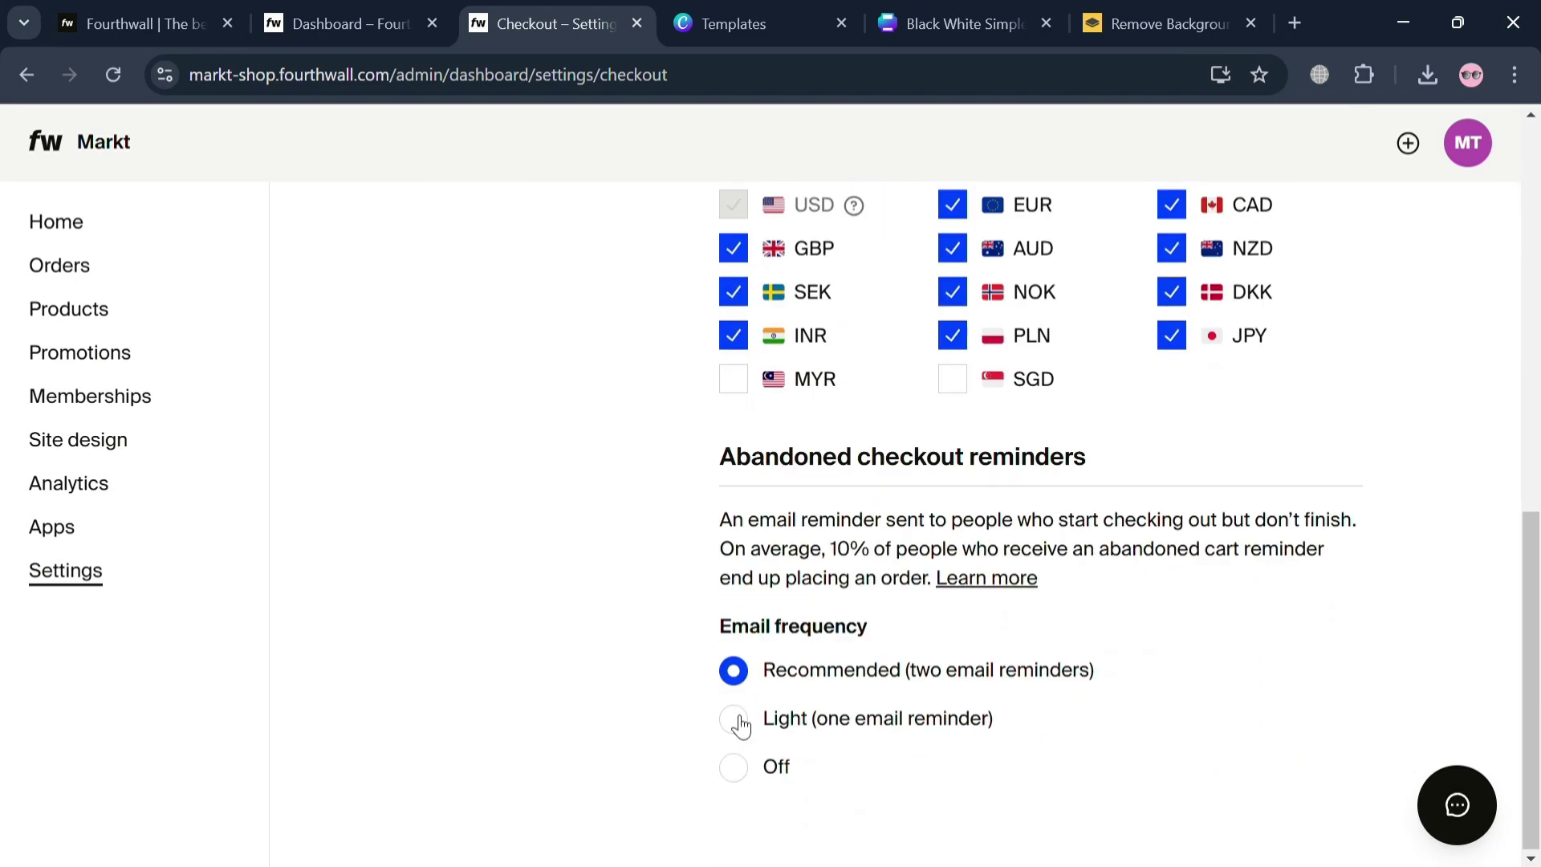
scroll(735, 721, "up", 6)
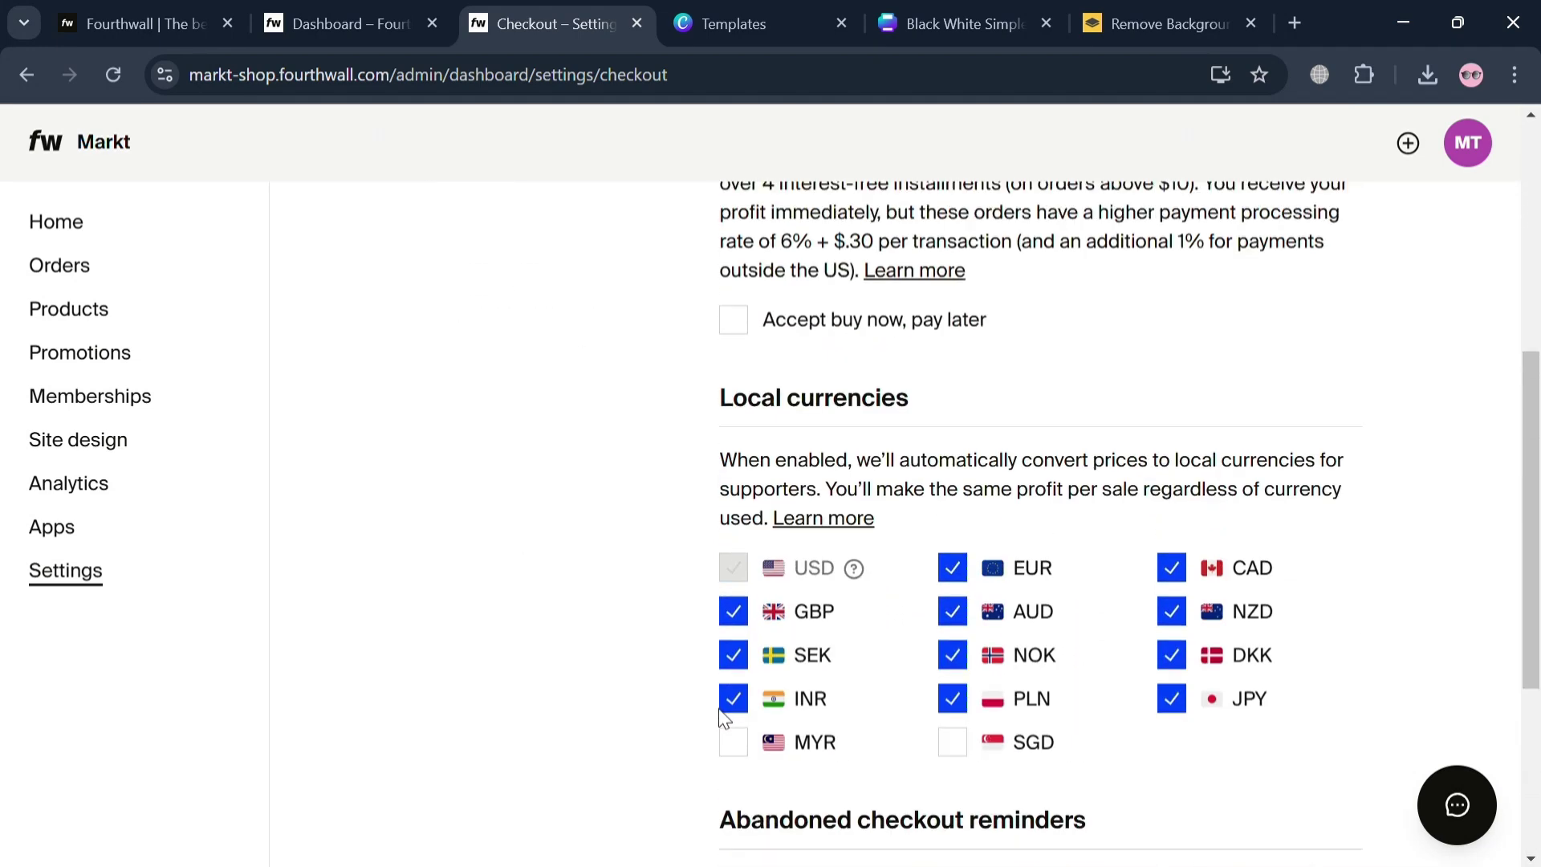
scroll(1018, 632, "up", 5)
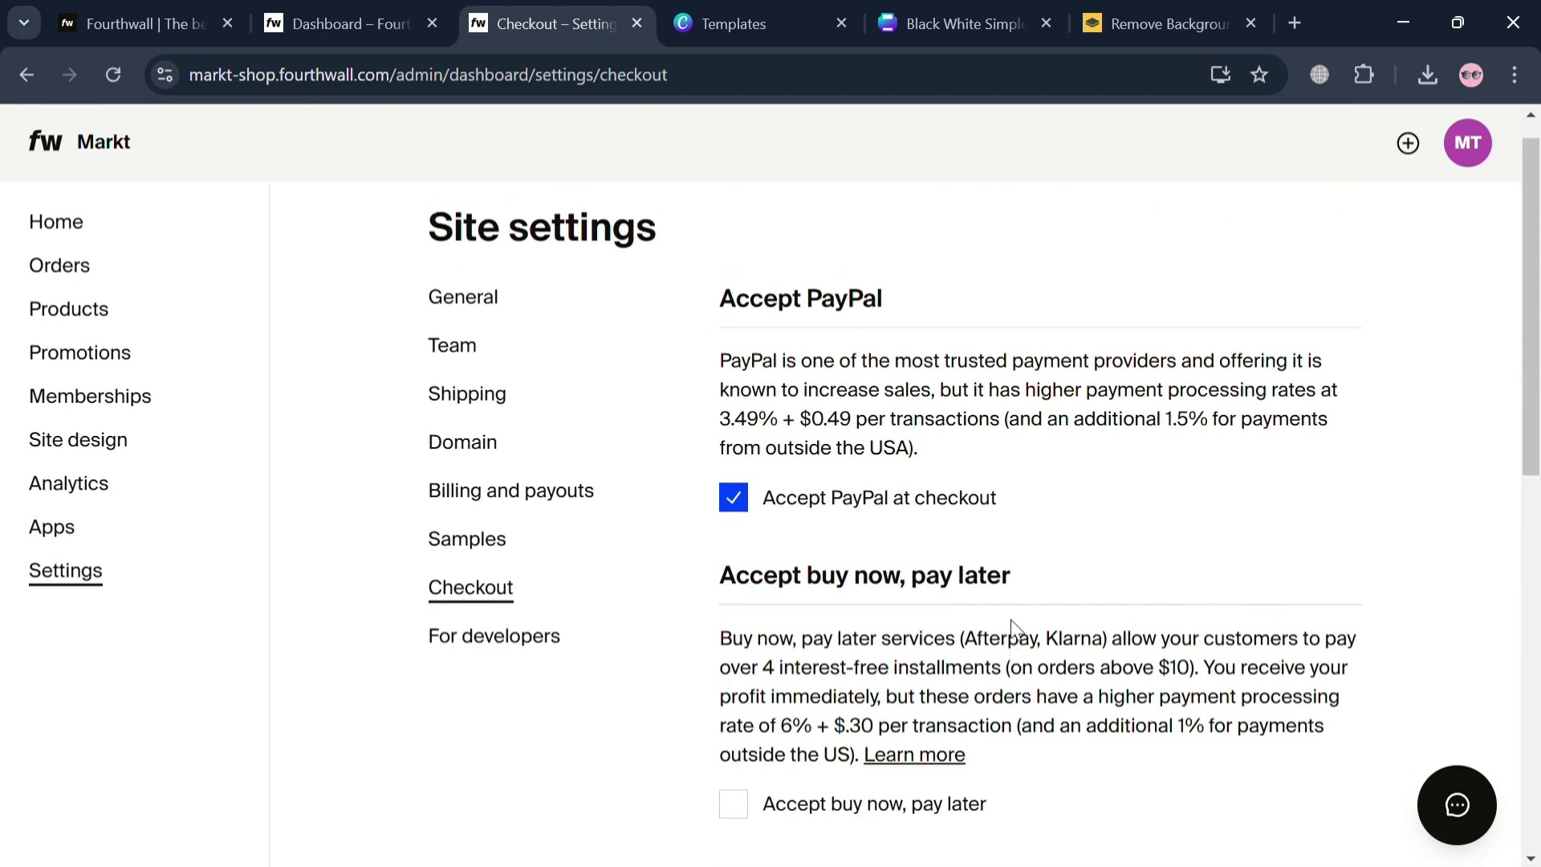
Connect the payout bank account via Billing and payouts, then start adding a payment method.
left_click(474, 488)
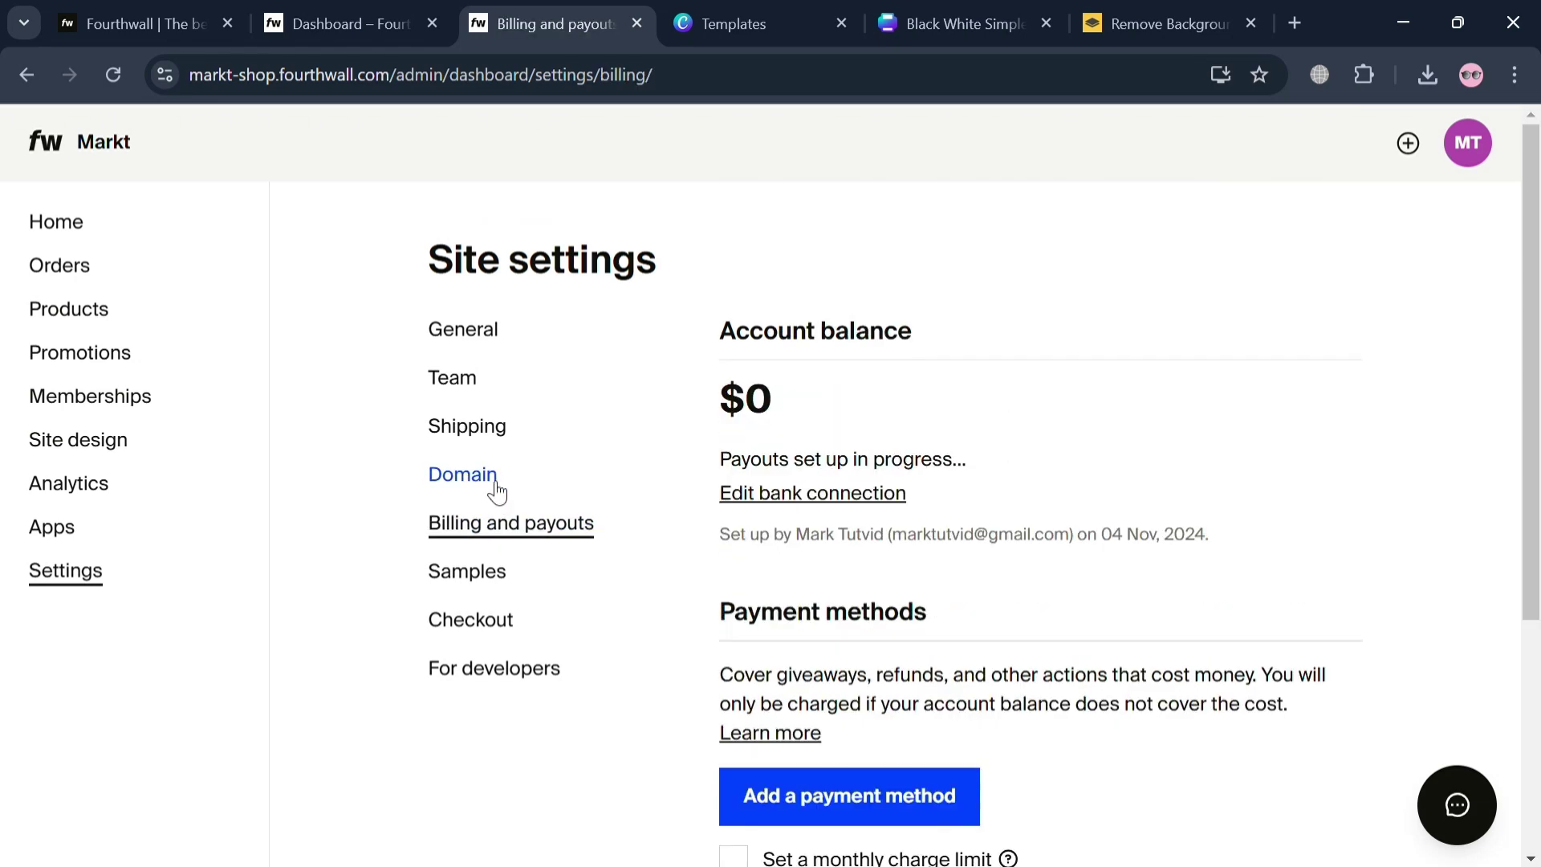
scroll(957, 677, "down", 2)
scroll(815, 498, "down", 1)
scroll(883, 660, "up", 4)
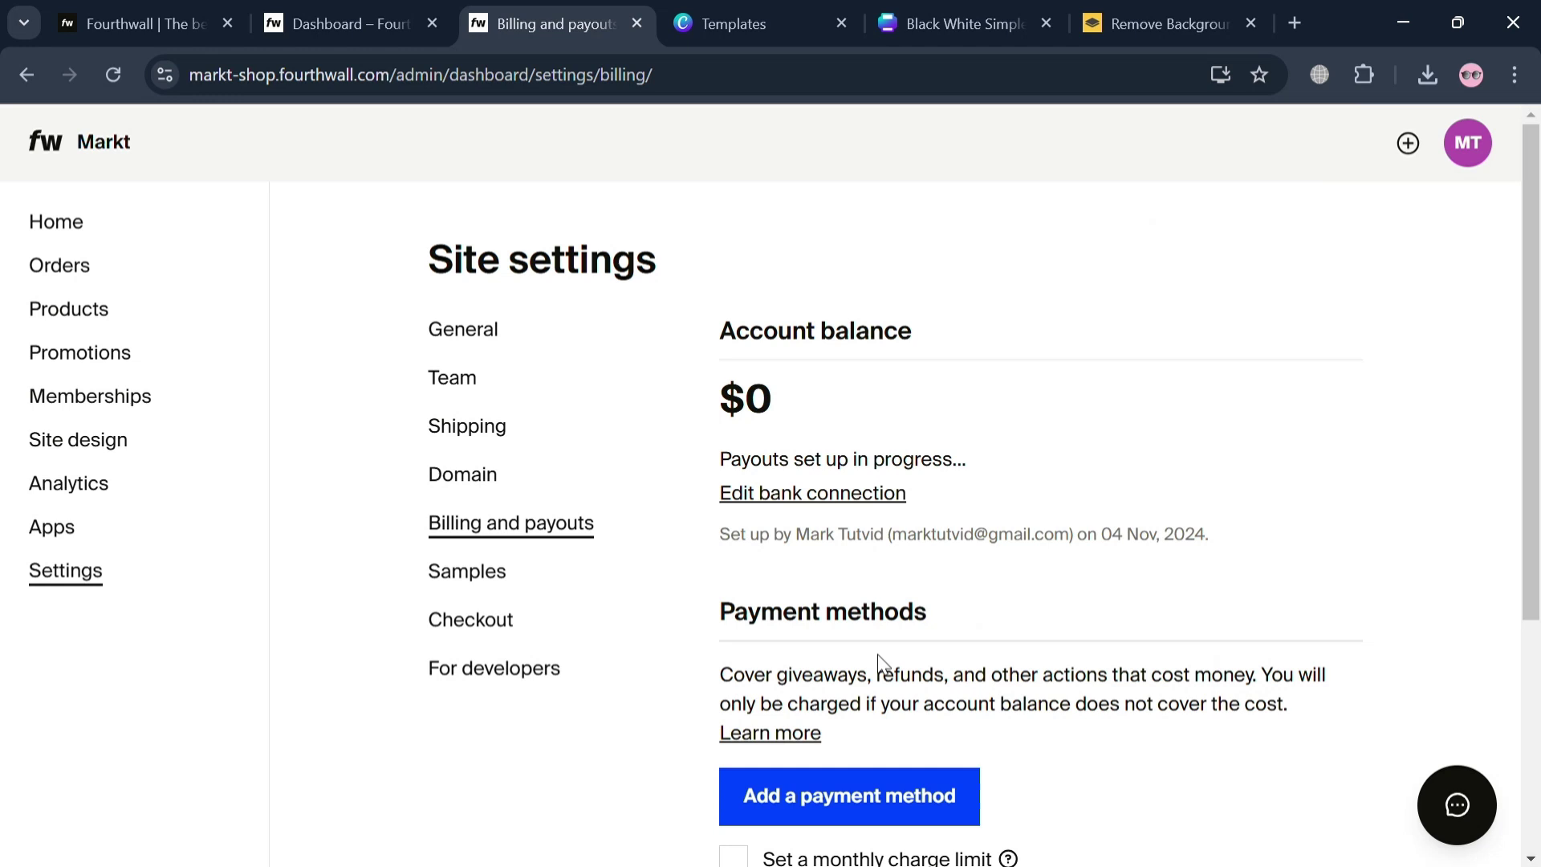
left_click(791, 504)
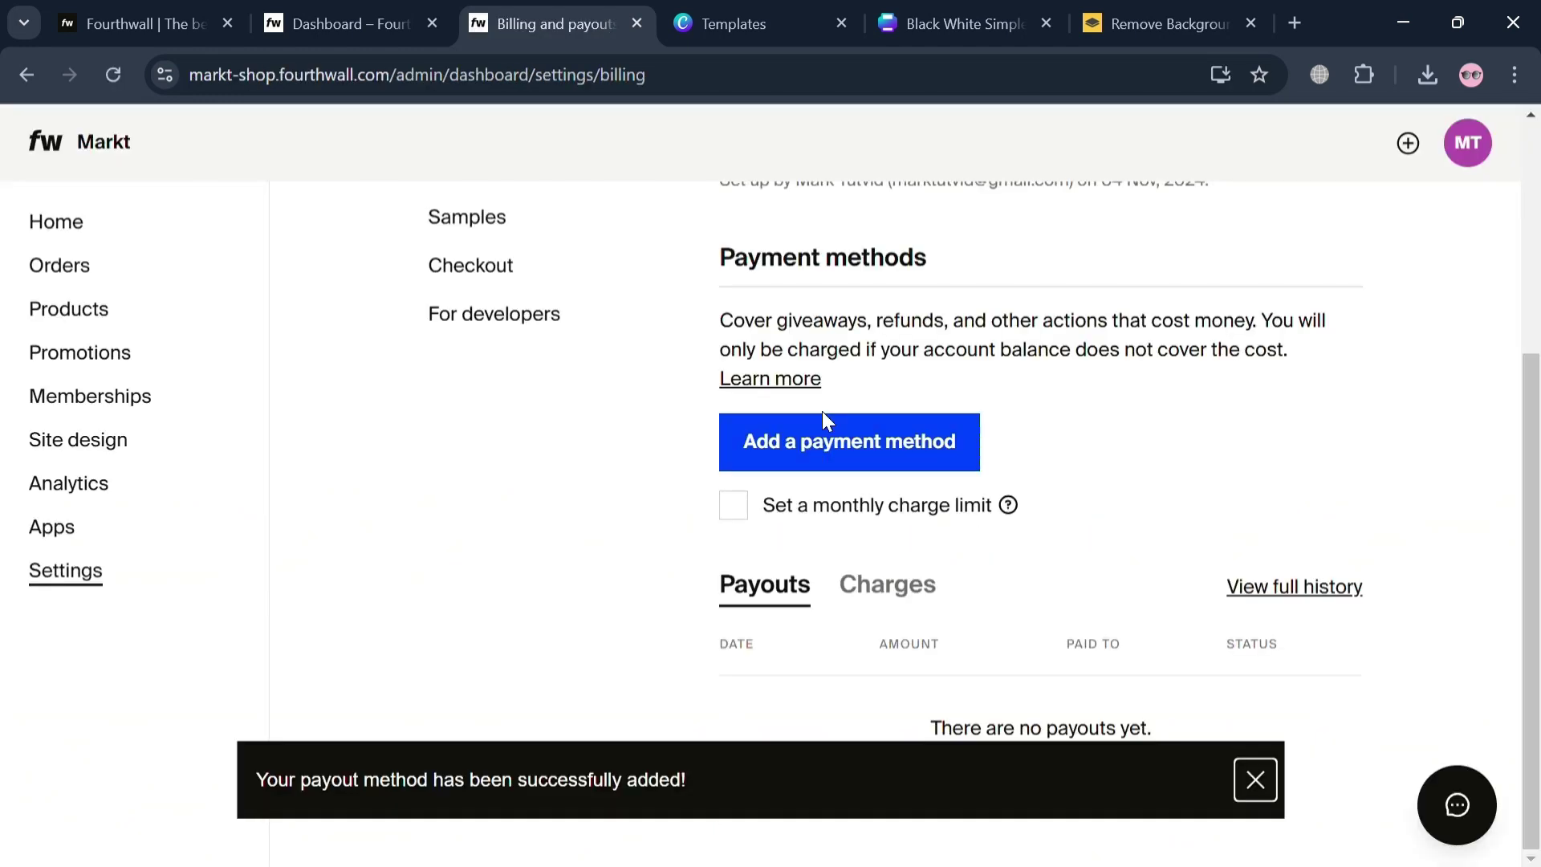
left_click(839, 444)
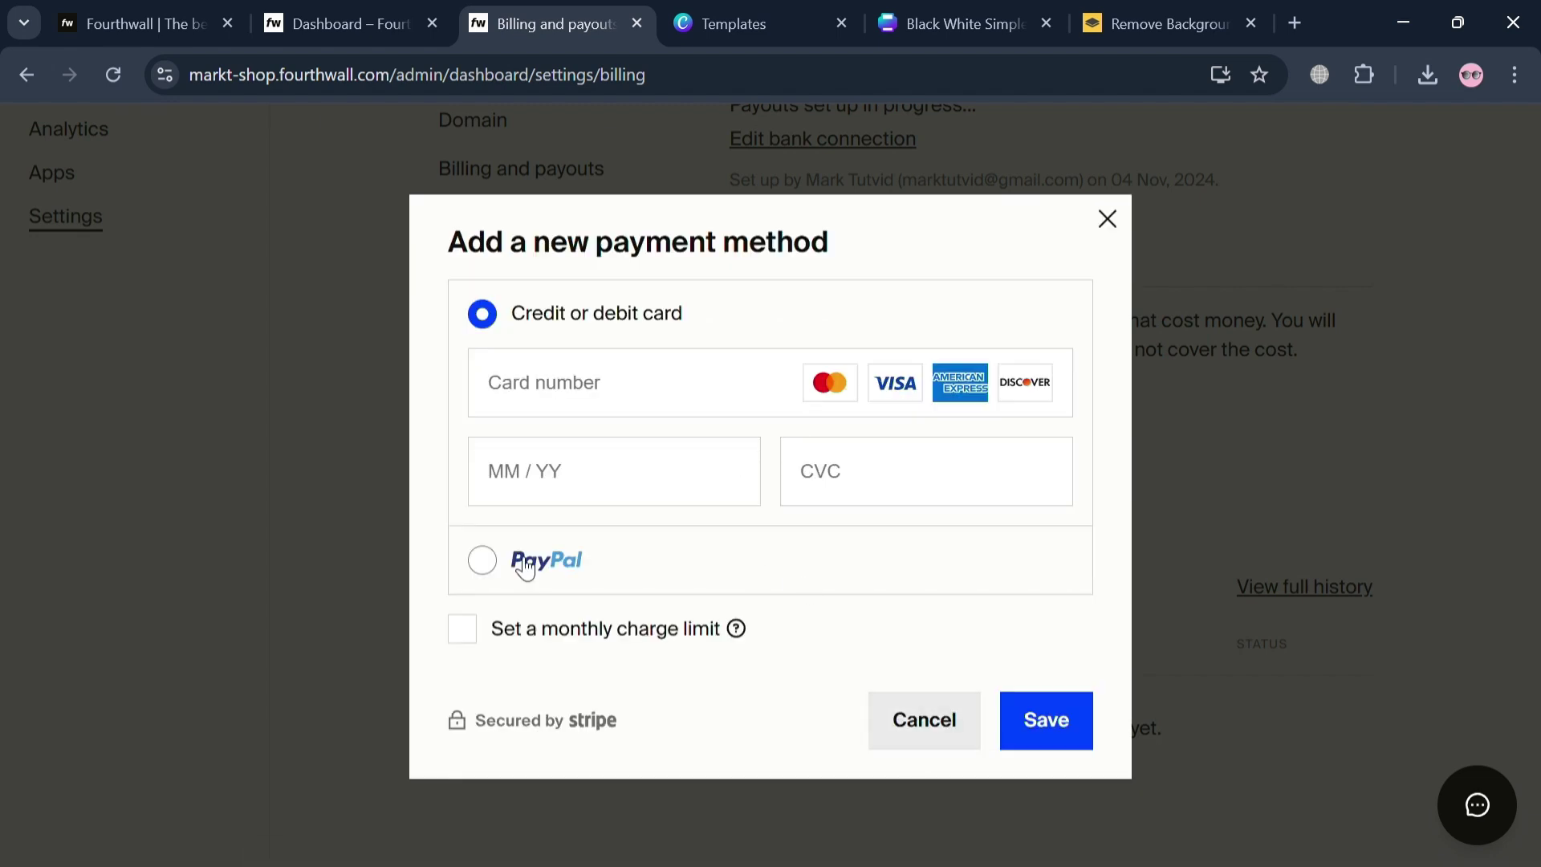
Discard the PayPal payment method, leave the monthly charge limit off, and reopen Merch from Products.
left_click(491, 567)
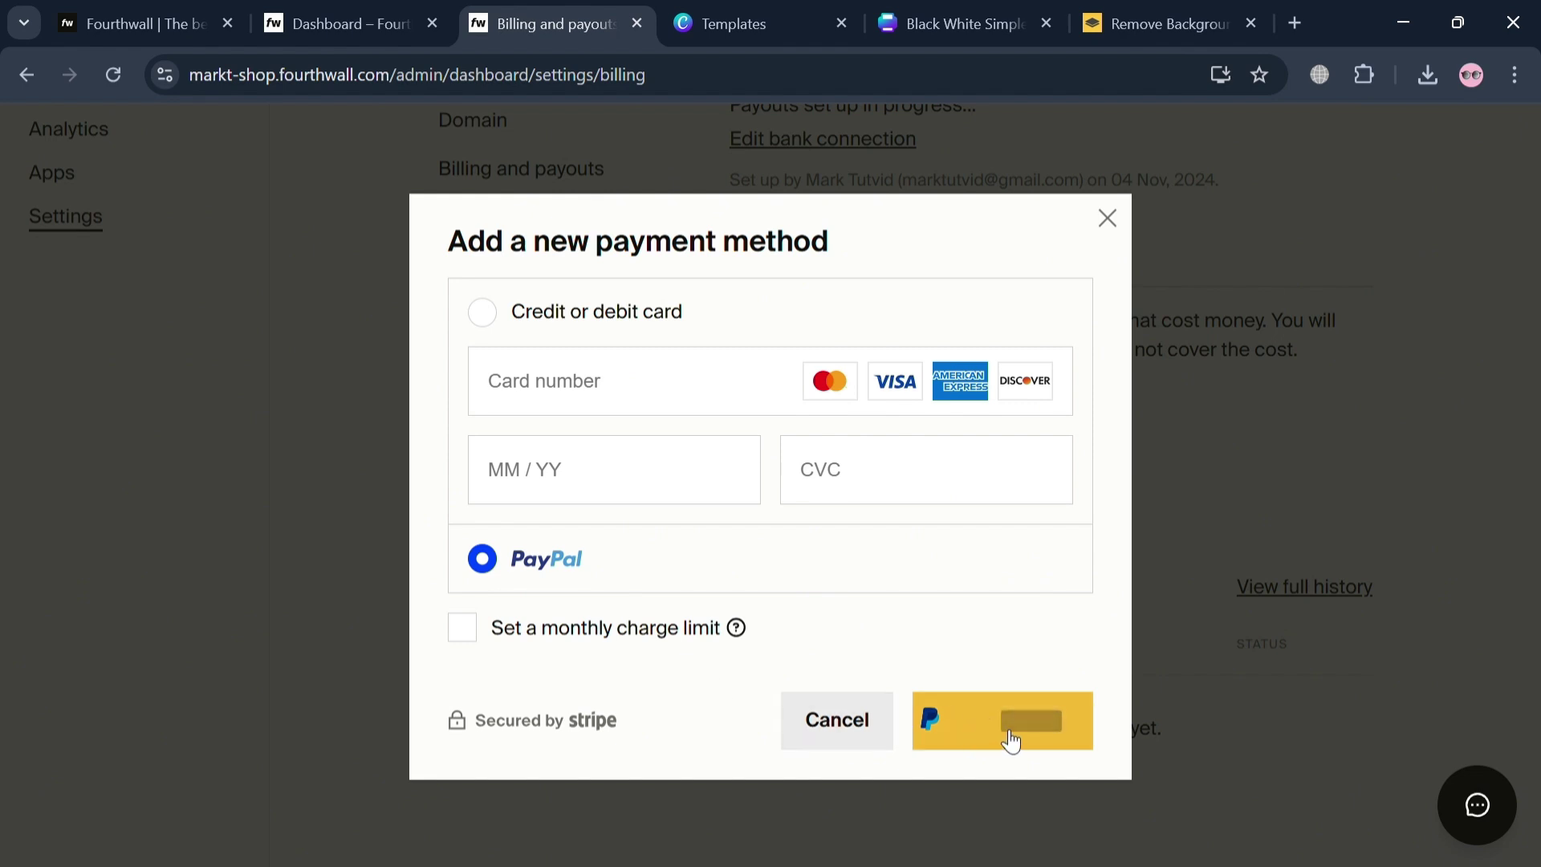
left_click(1108, 218)
left_click(734, 506)
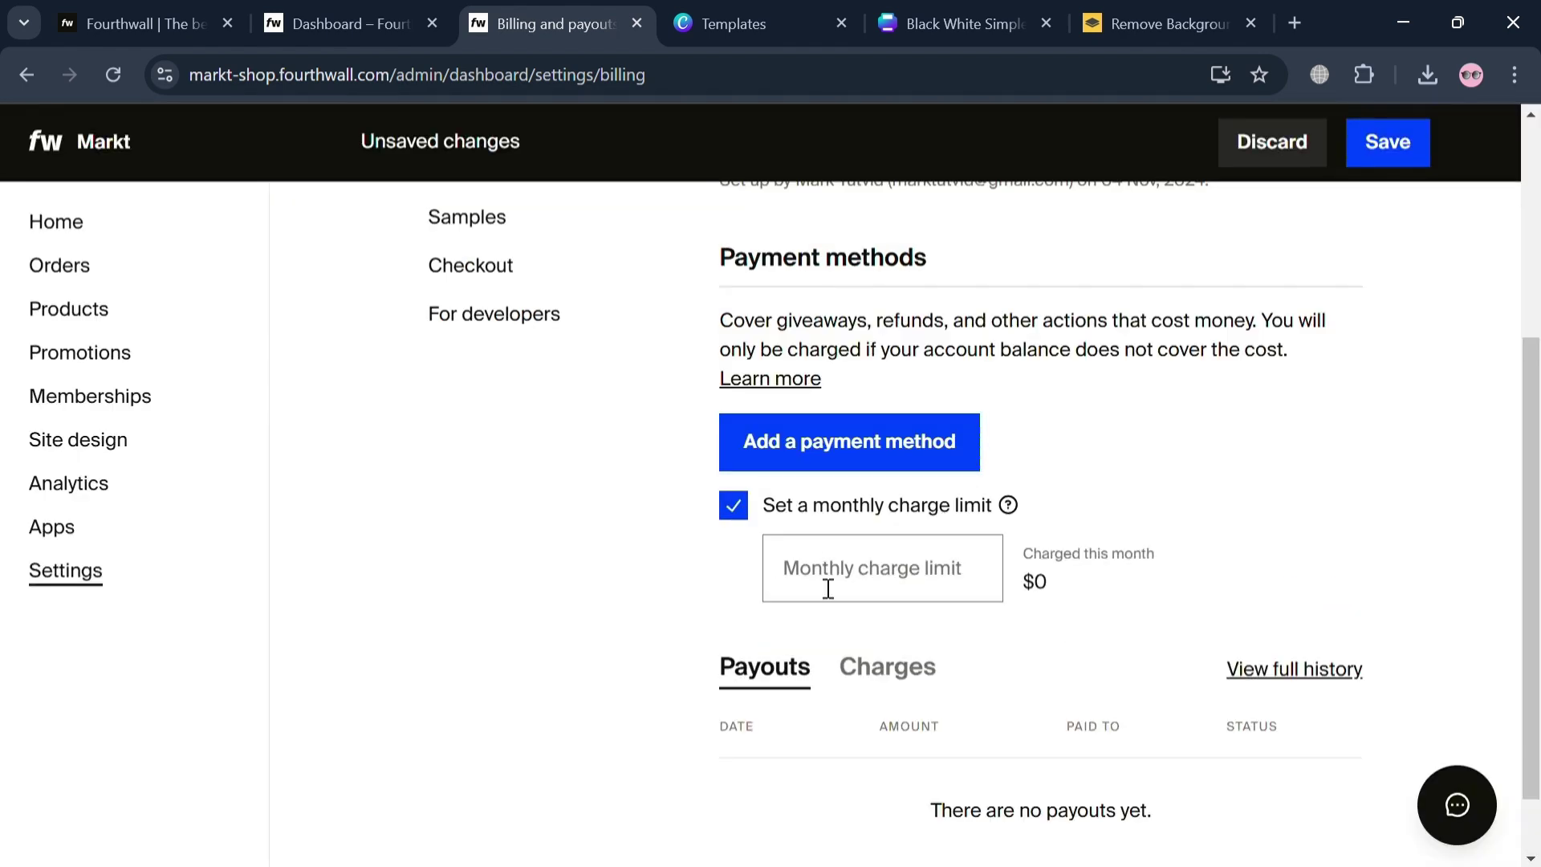
left_click(732, 506)
scroll(461, 437, "up", 5)
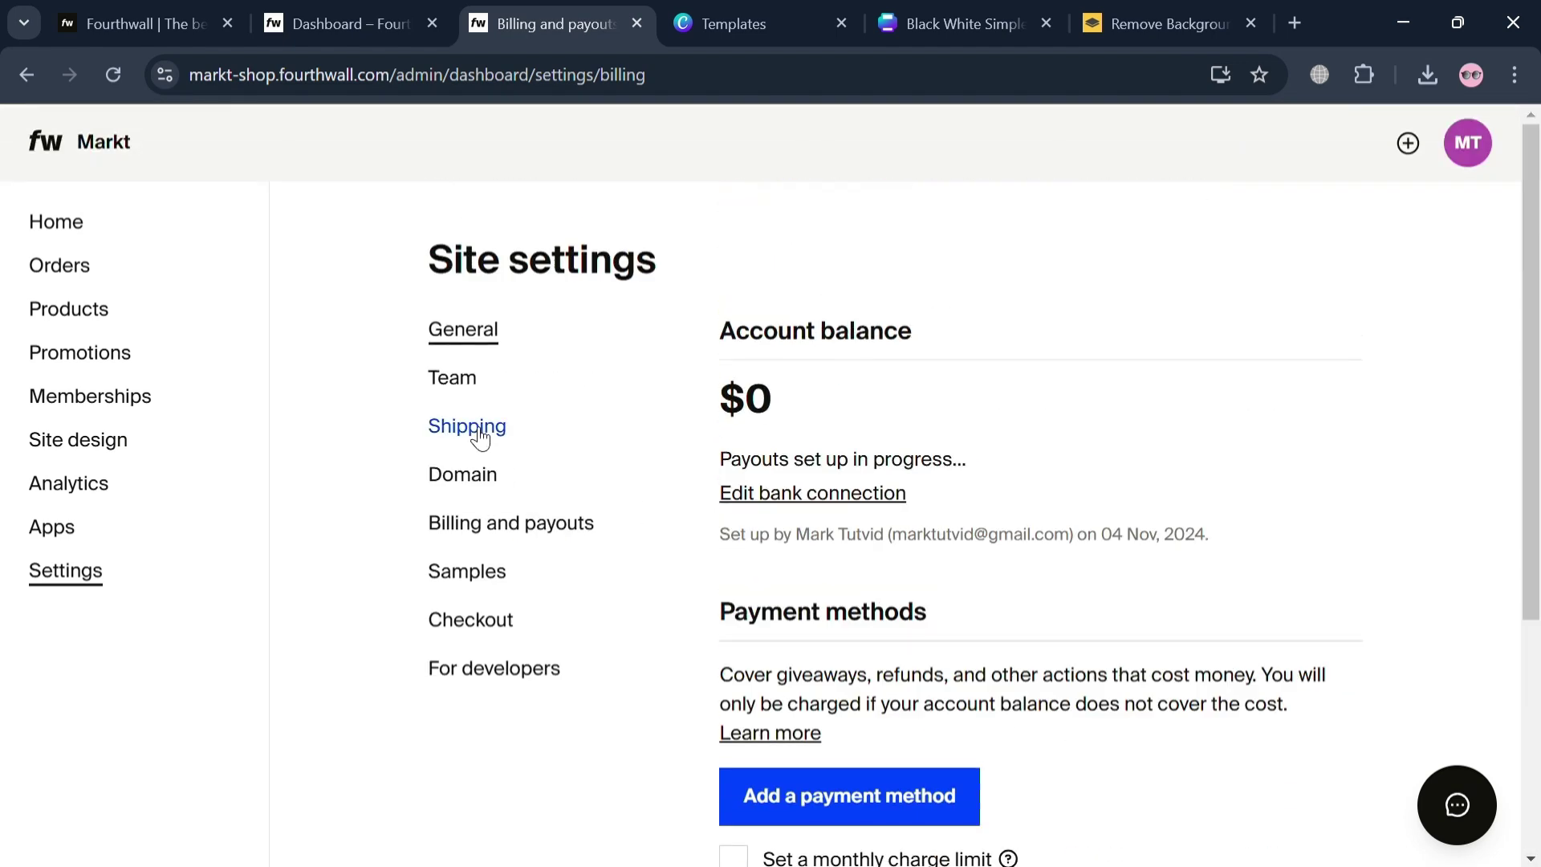
left_click(54, 318)
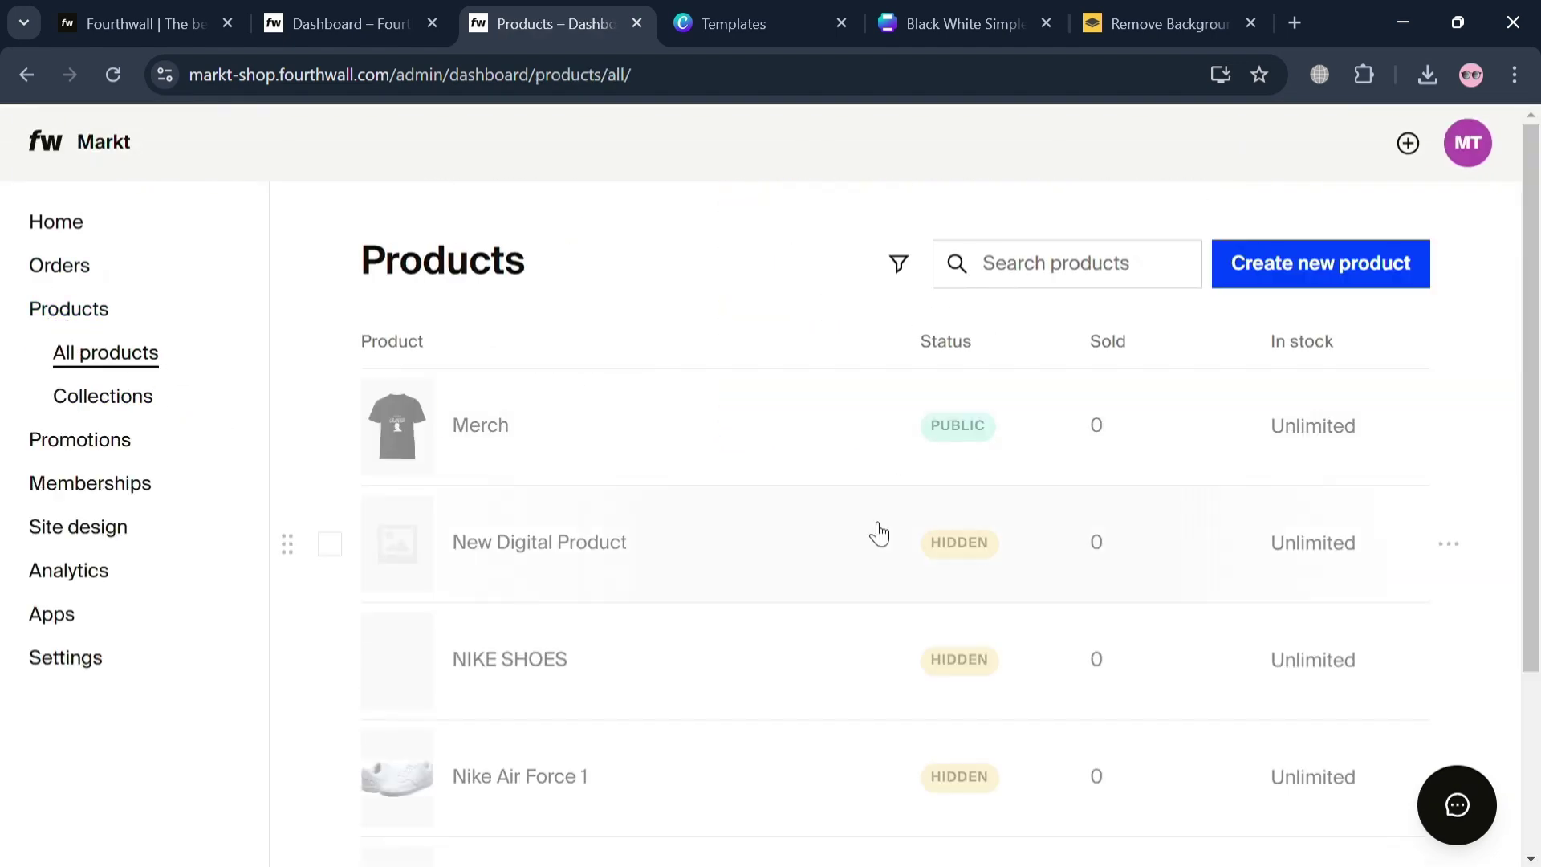
left_click(601, 429)
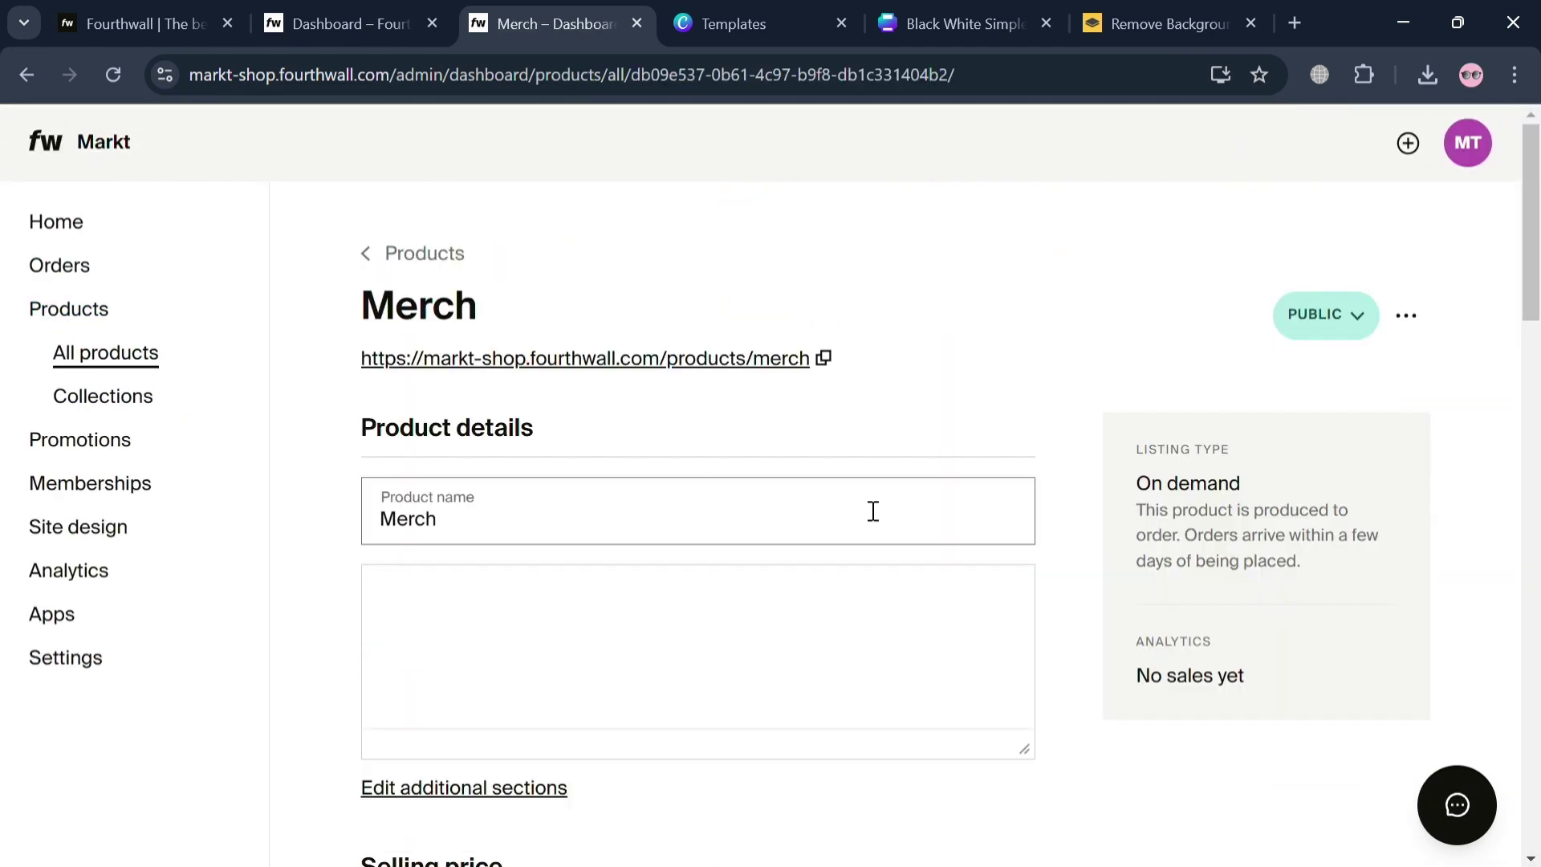